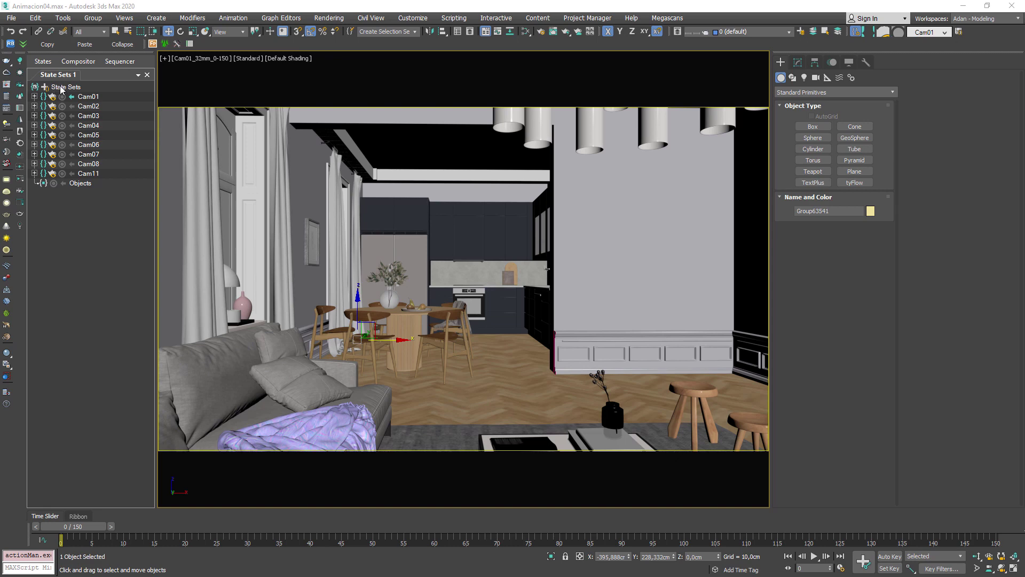
- Preview the Cam02, Cam03 and Cam05 states in the viewport and return to Cam01
left_click(72, 106)
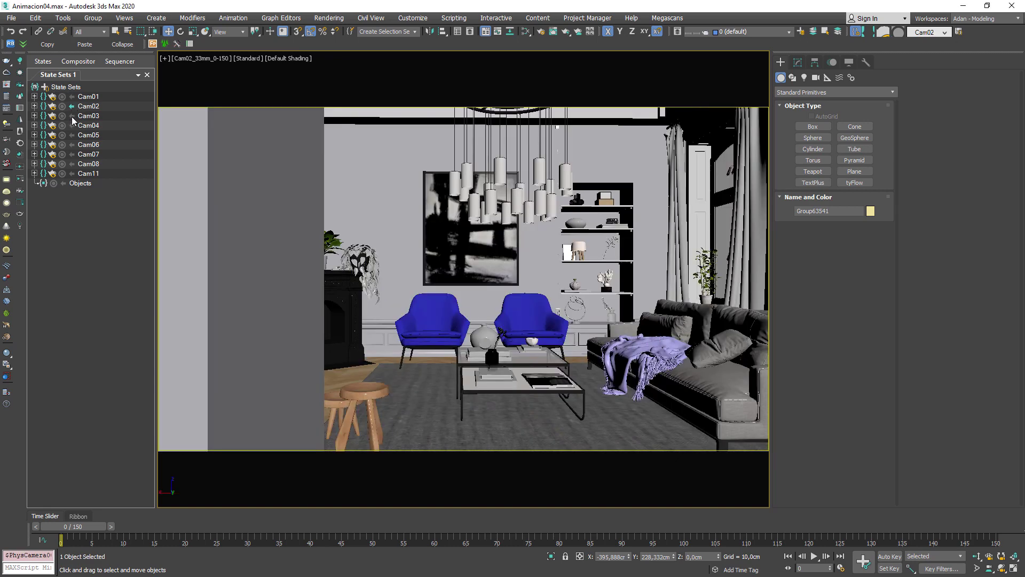
left_click(71, 117)
left_click(72, 135)
left_click(72, 96)
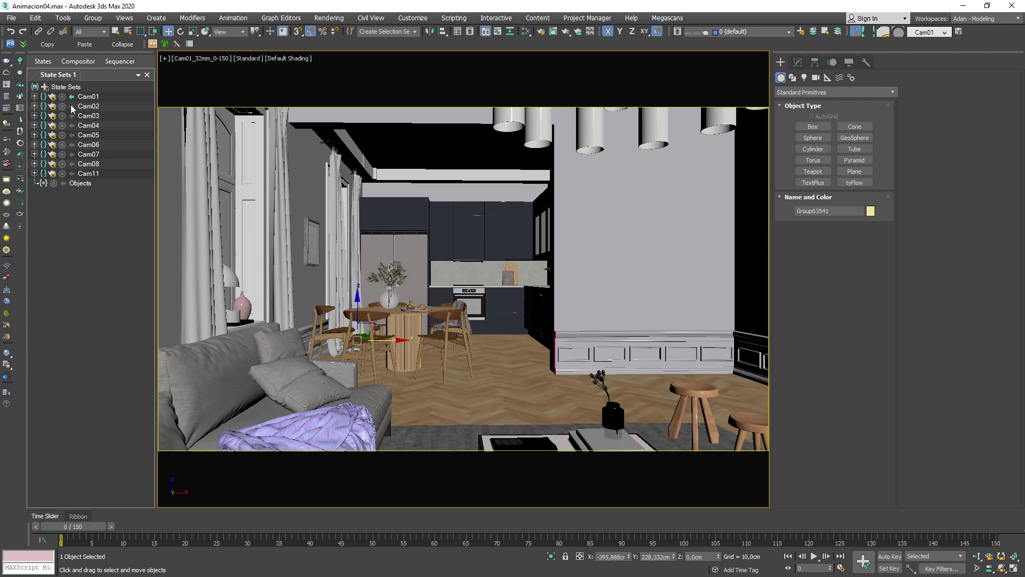
- Activate each camera state from Cam02 through Cam11 in turn, compare Cam01 with Cam02, and finish on Cam01
left_click(72, 107)
left_click(72, 116)
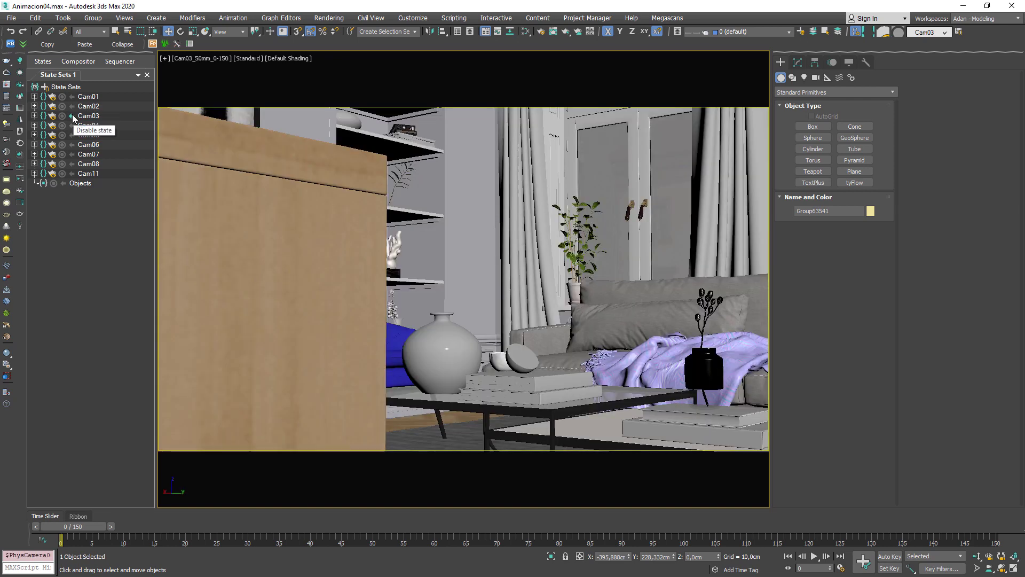
left_click(71, 125)
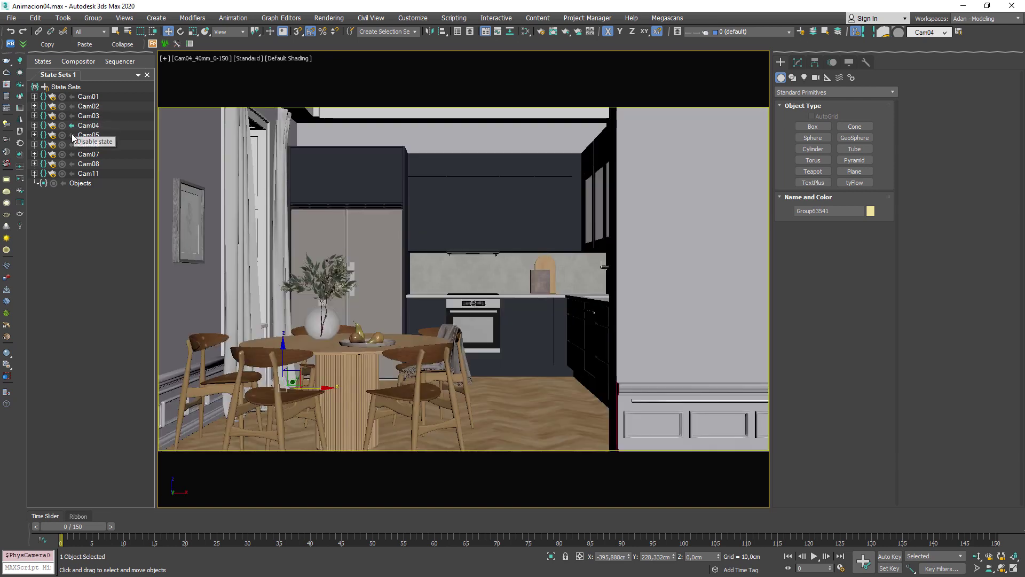
left_click(72, 135)
left_click(73, 144)
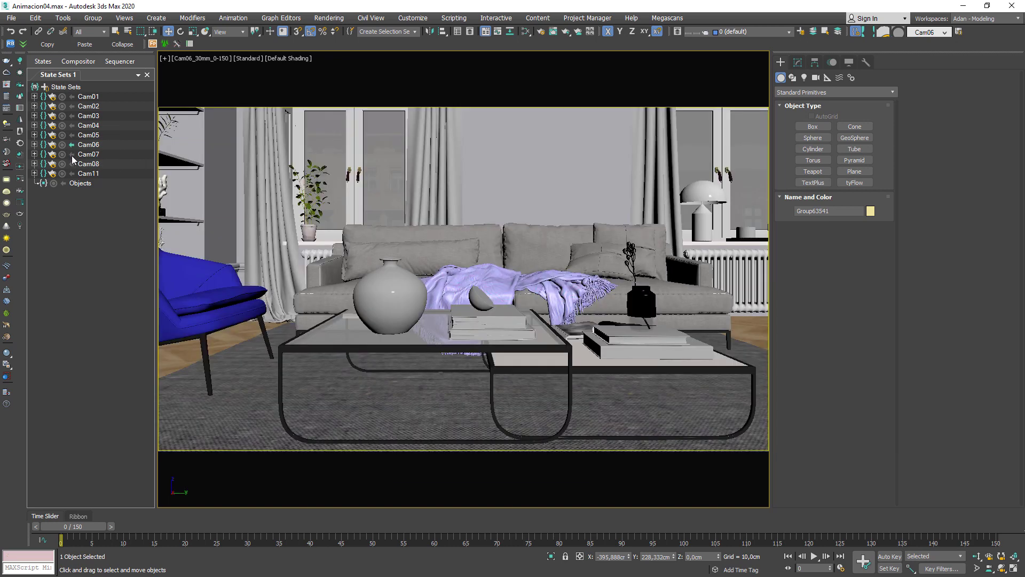
left_click(73, 154)
left_click(72, 164)
left_click(73, 174)
left_click(72, 96)
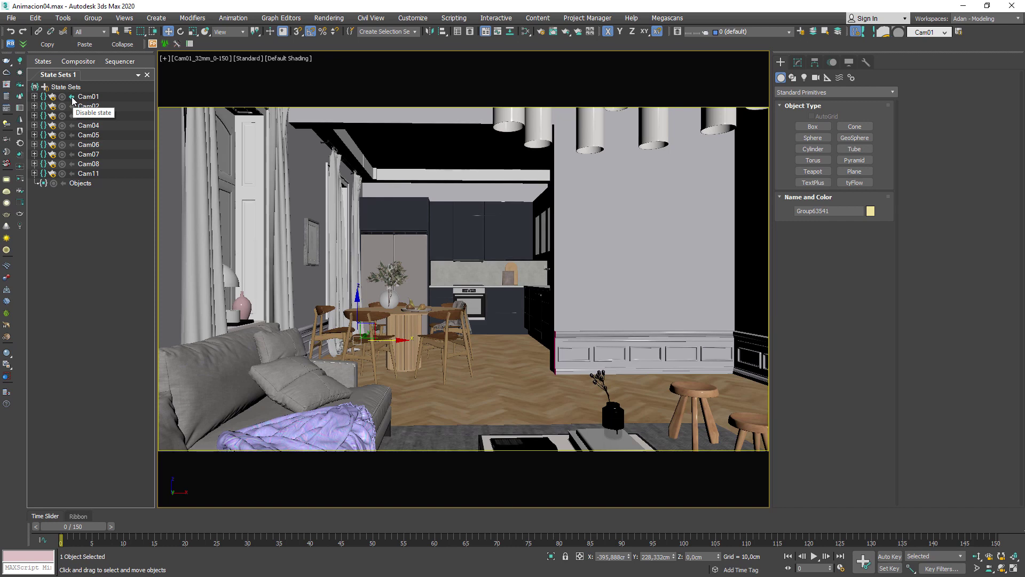
left_click(73, 106)
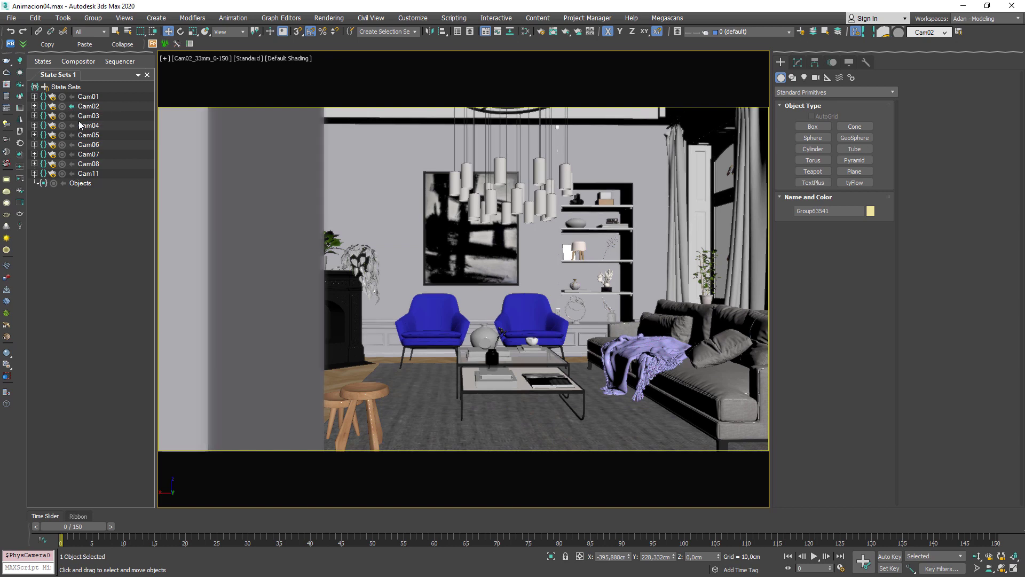
left_click(72, 96)
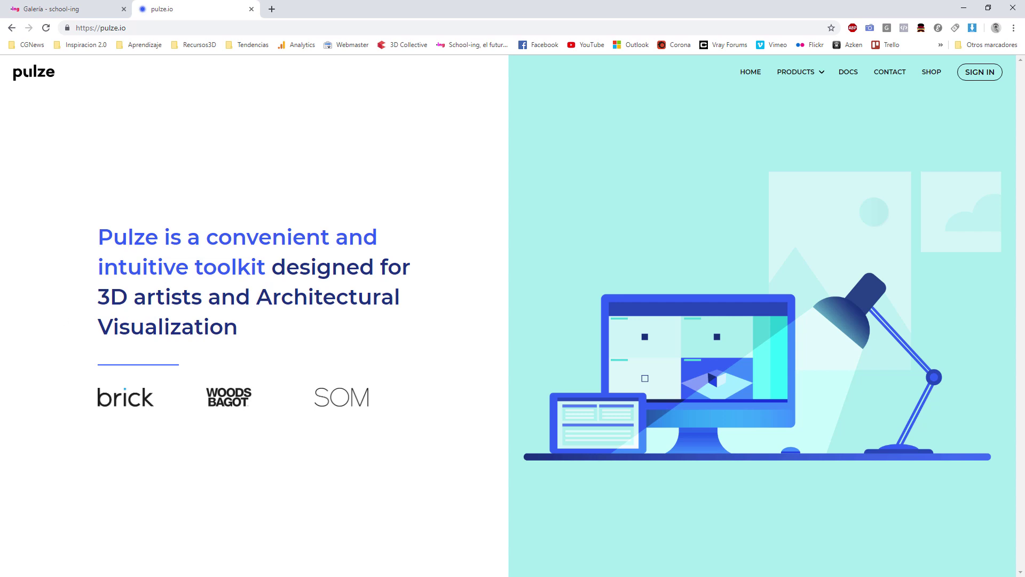
- Switch back and forth between 3ds Max and the Pulze home page in the web browser to present the toolkit
key("alt+Tab")
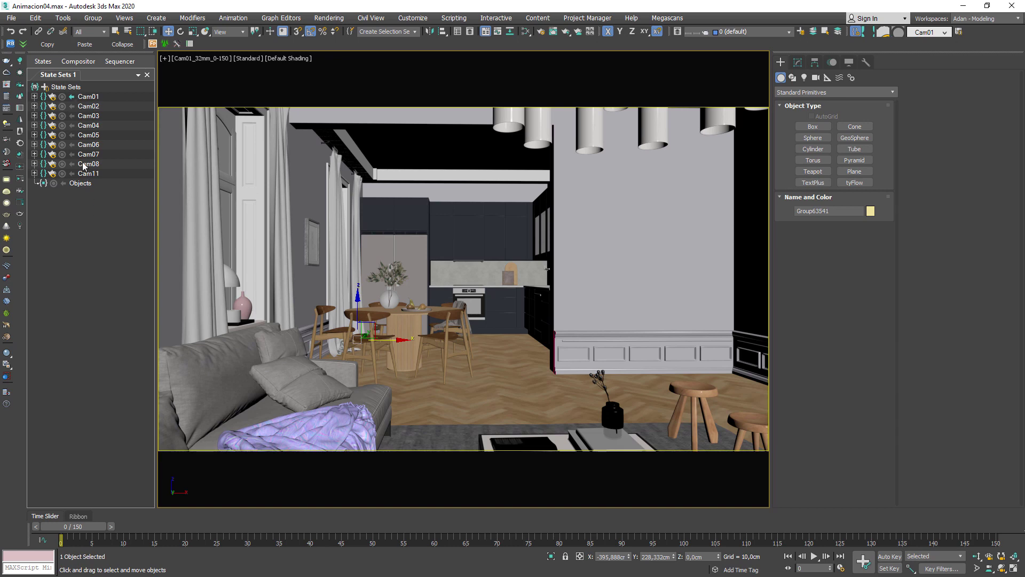
key("alt+Tab")
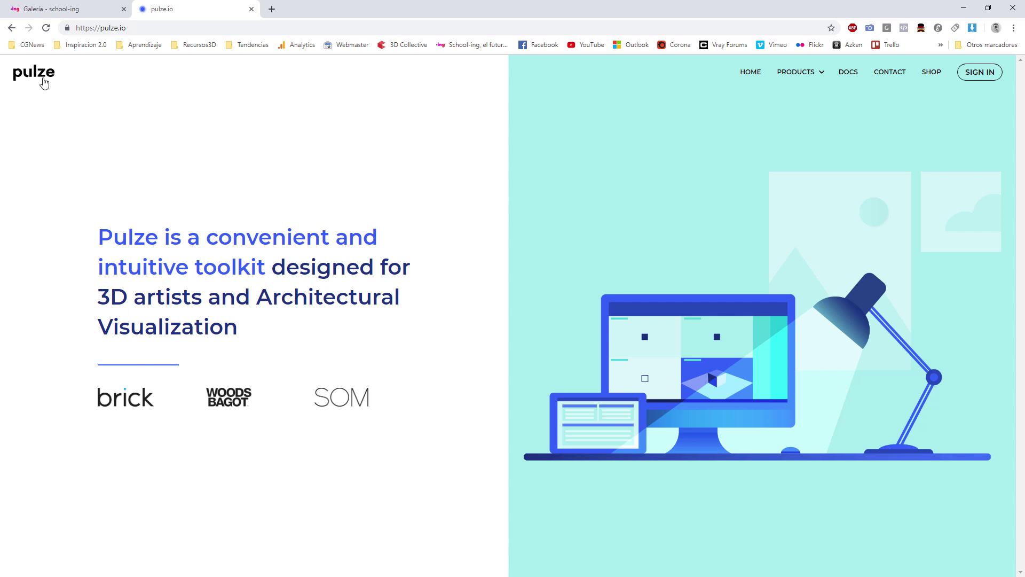
key("alt+Tab")
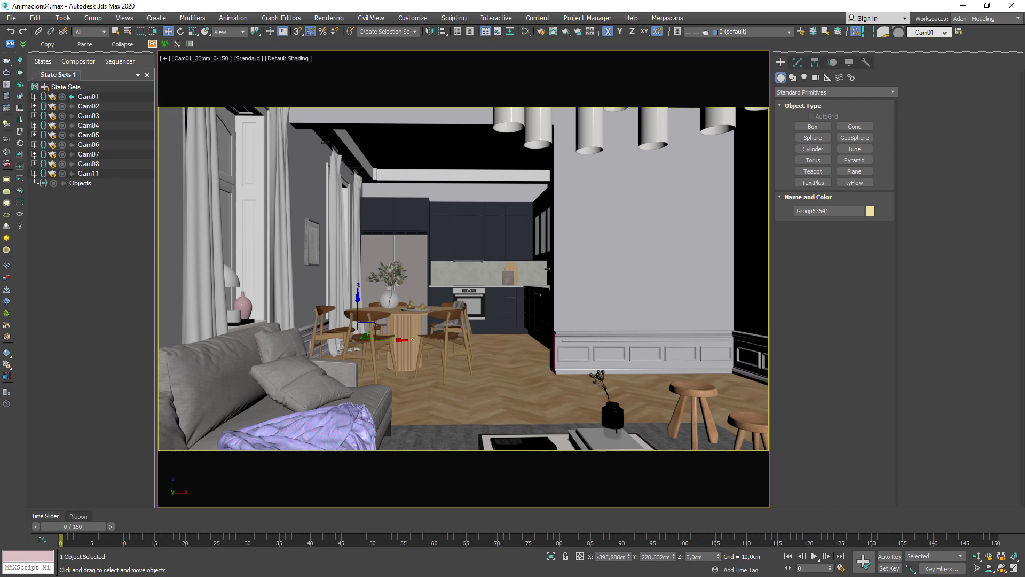
key("alt+Tab")
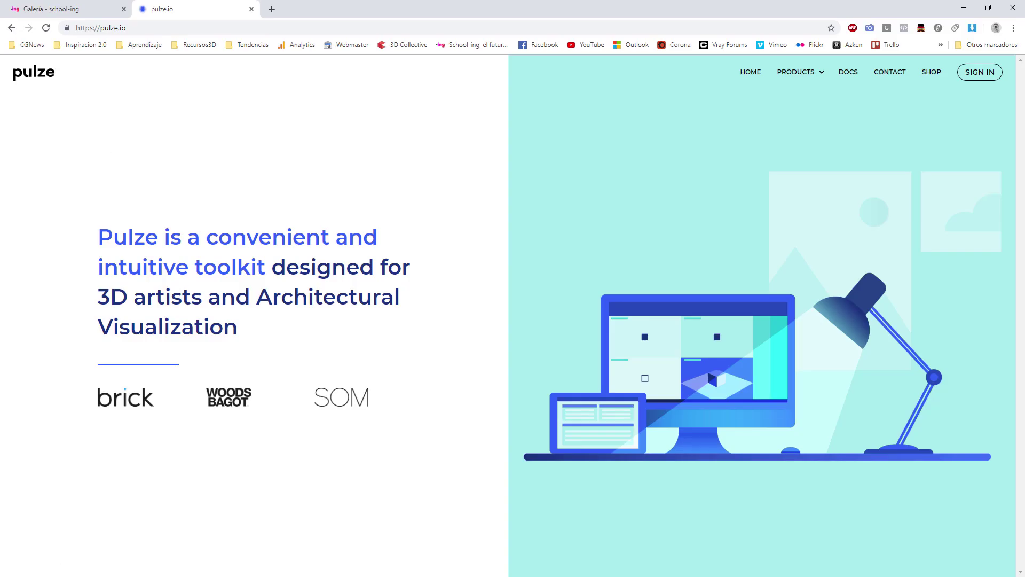
key("alt+Tab")
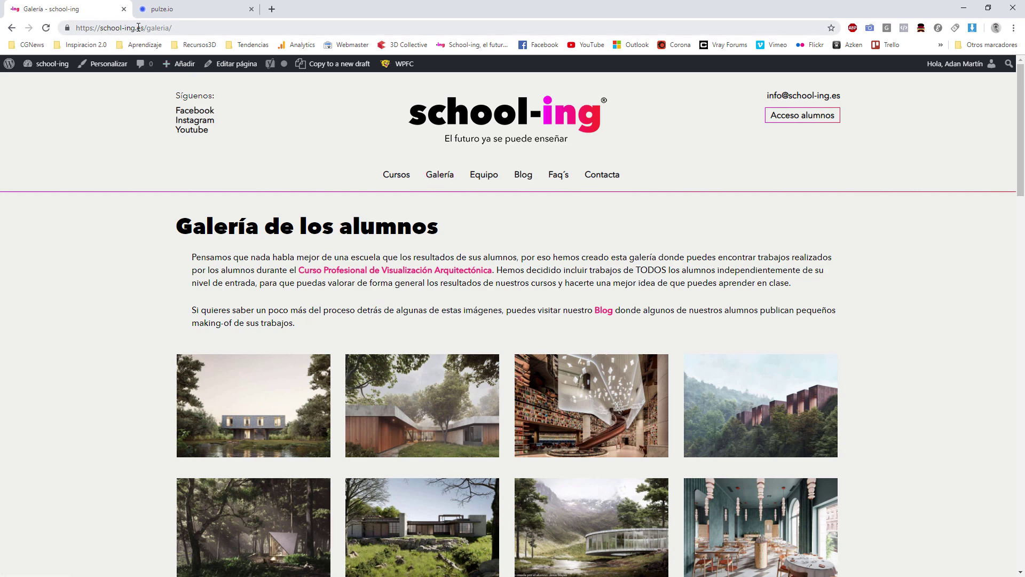
- Open the student gallery on the school-ing website and look through its rendered images
left_click(440, 175)
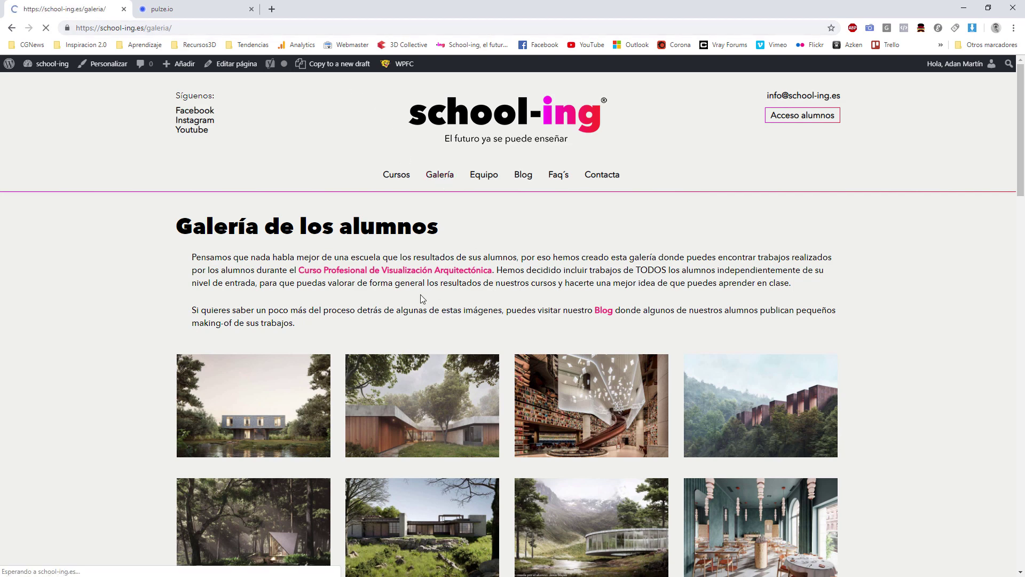
scroll(420, 299, "down", 1)
scroll(421, 300, "down", 5)
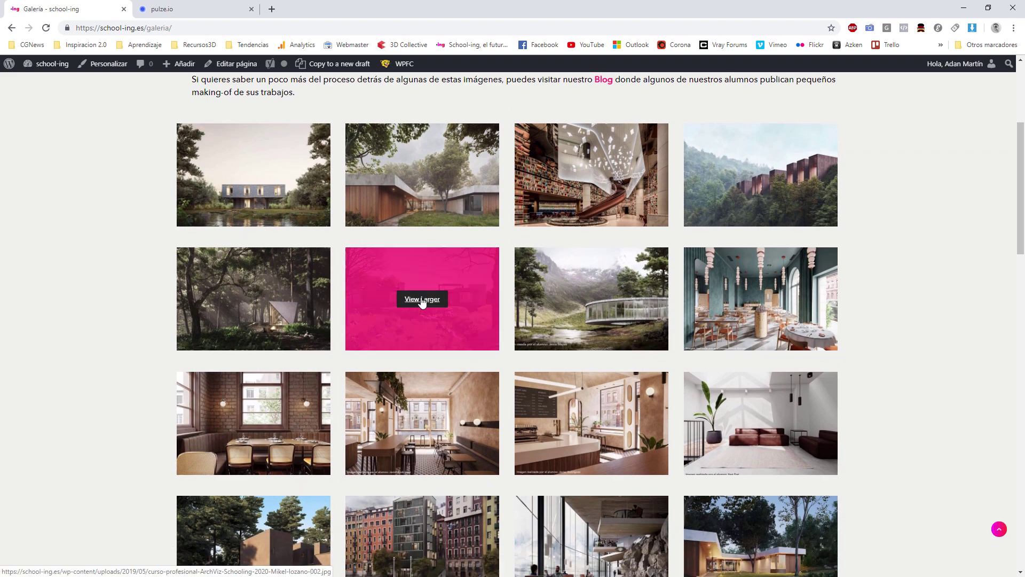
scroll(375, 275, "down", 3)
scroll(375, 275, "up", 9)
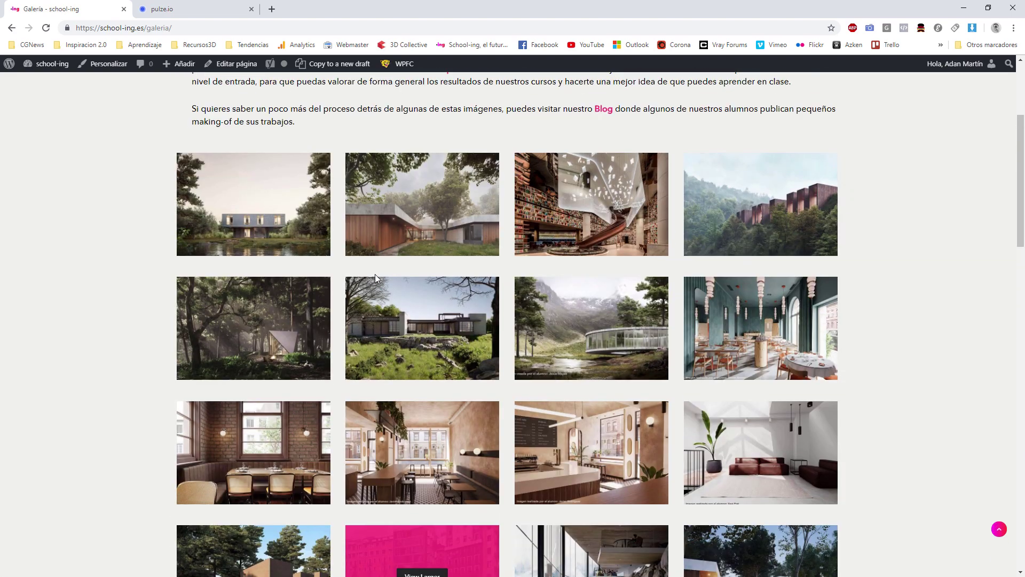
scroll(451, 346, "down", 5)
mouse_move(549, 374)
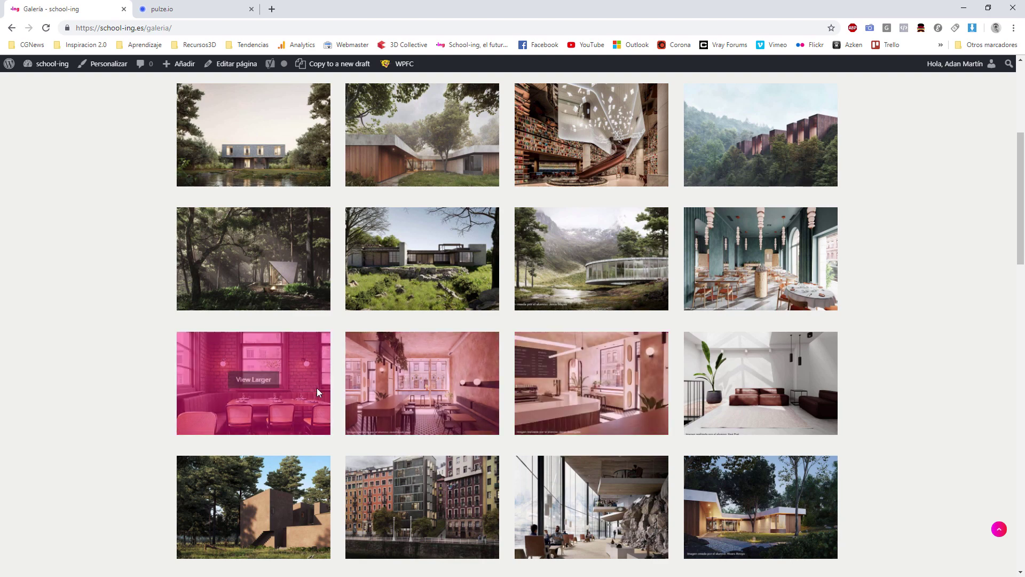
scroll(793, 388, "down", 1)
scroll(793, 389, "down", 10)
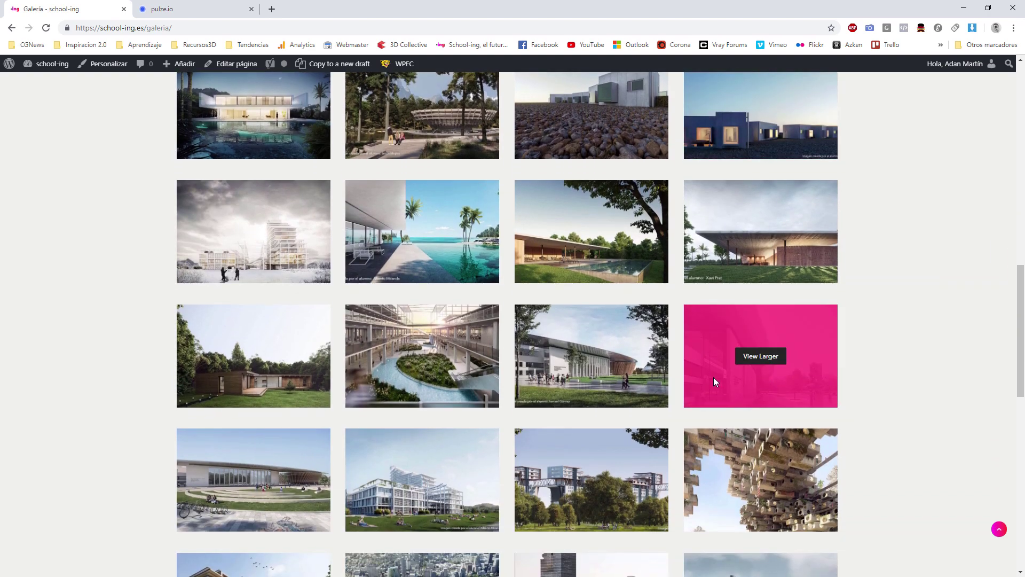
scroll(713, 377, "up", 10)
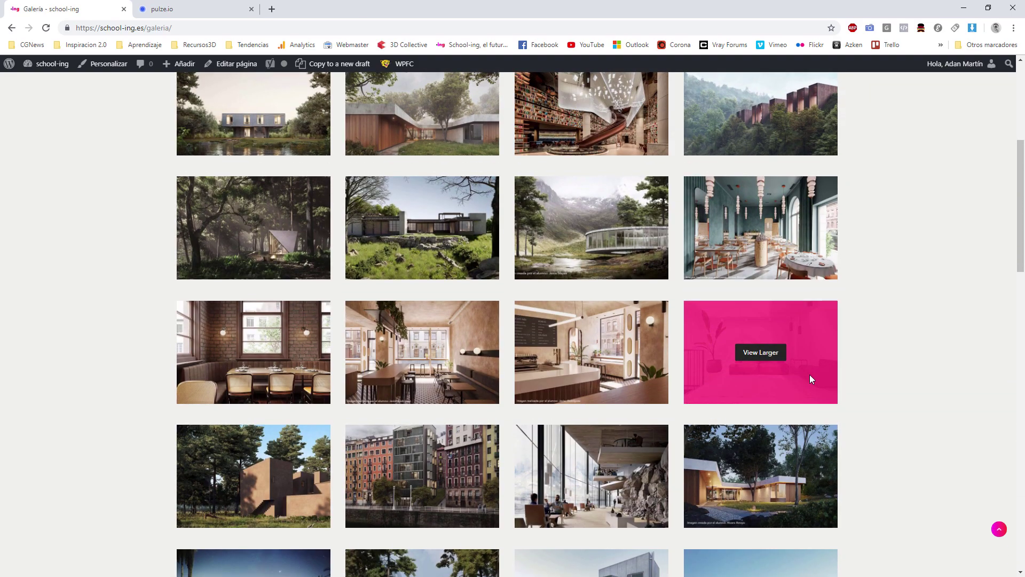
scroll(809, 376, "up", 6)
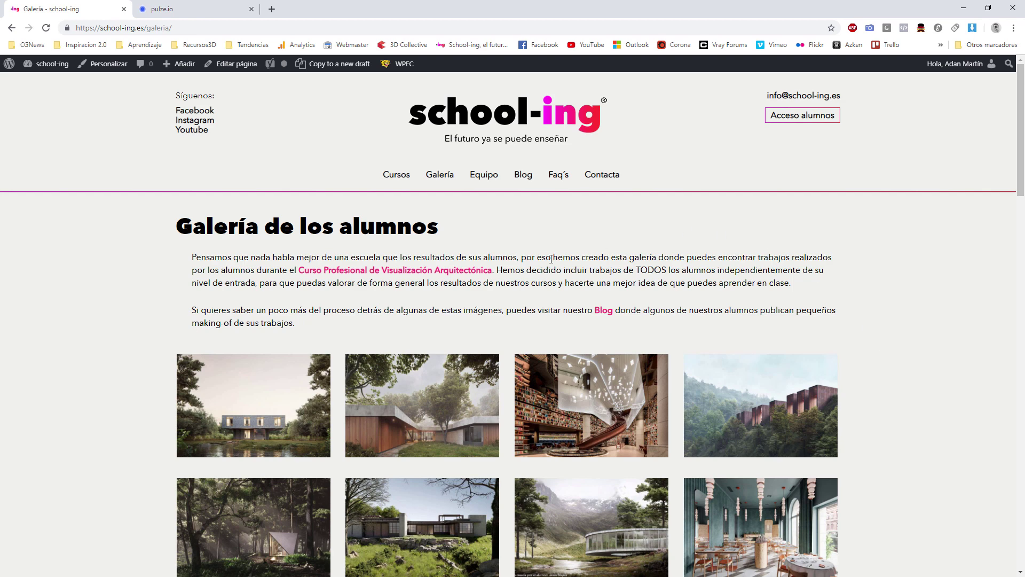
- Open the Curso Profesional de Visualización Arquitectónica page in a new tab and review the course dates
left_click(445, 275)
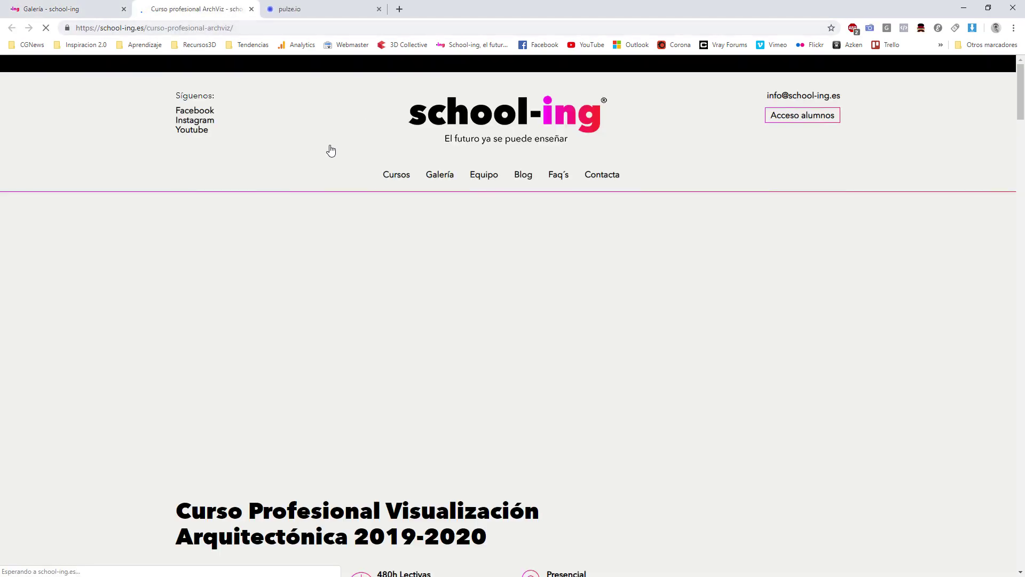
scroll(392, 301, "down", 3)
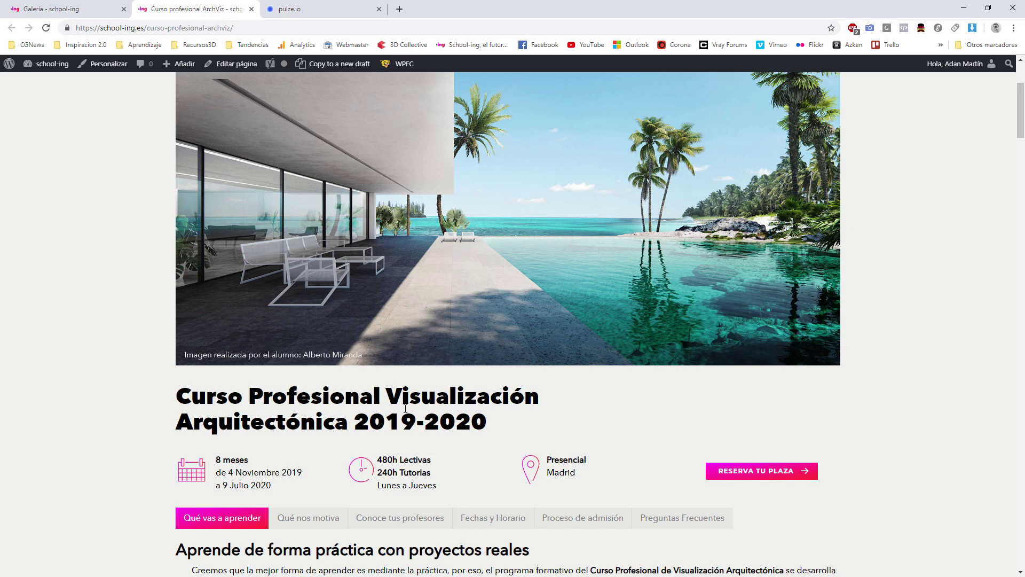
left_click_drag(229, 473, 303, 476)
mouse_move(228, 472)
left_mouse_down()
mouse_move(303, 472)
mouse_move(219, 473)
left_mouse_up()
left_click(234, 473)
scroll(365, 333, "up", 3)
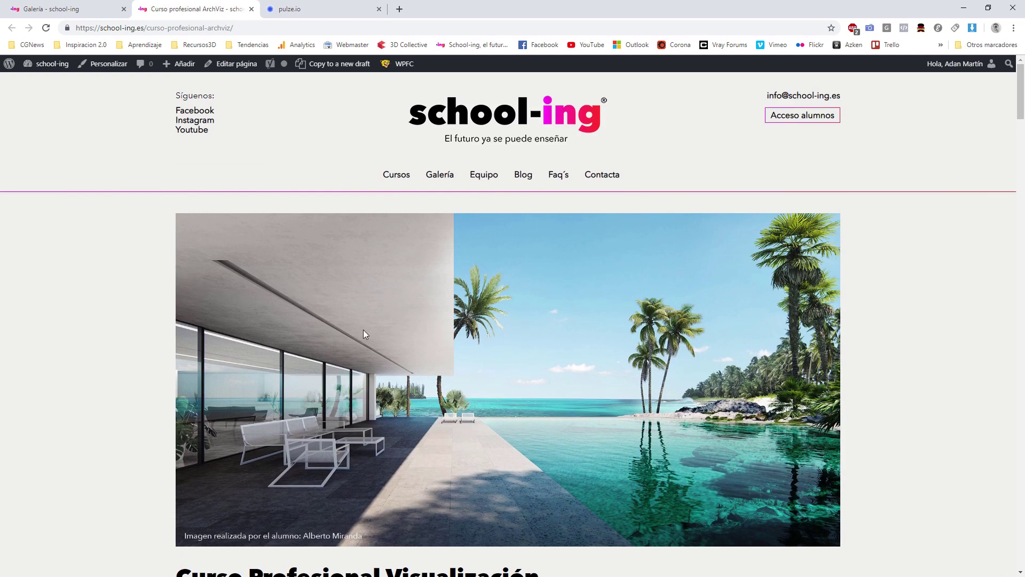
- Return to the Galería page, view the first two student images enlarged, and close the image viewer
left_click(429, 180)
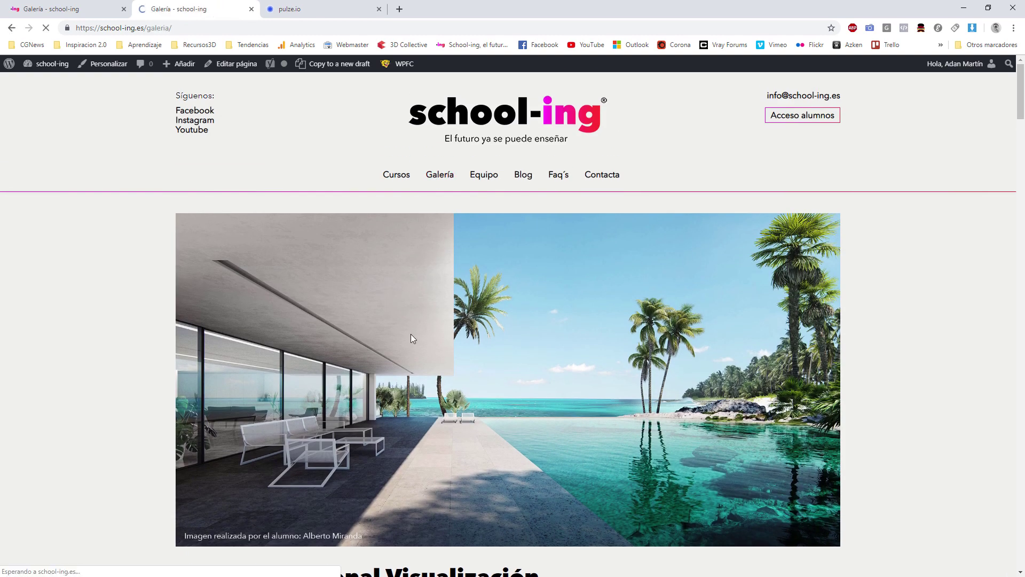
scroll(352, 365, "down", 1)
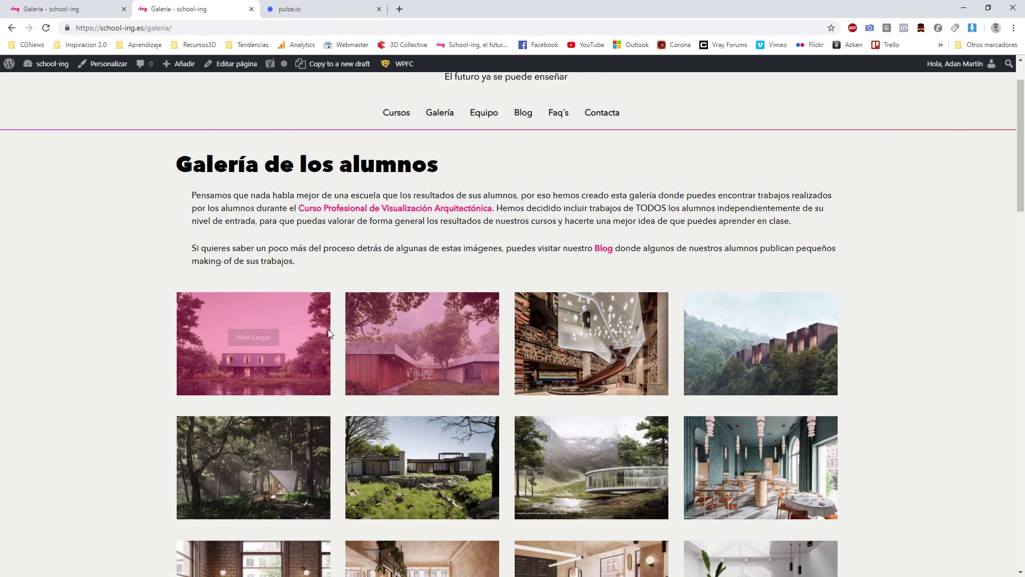
mouse_move(279, 365)
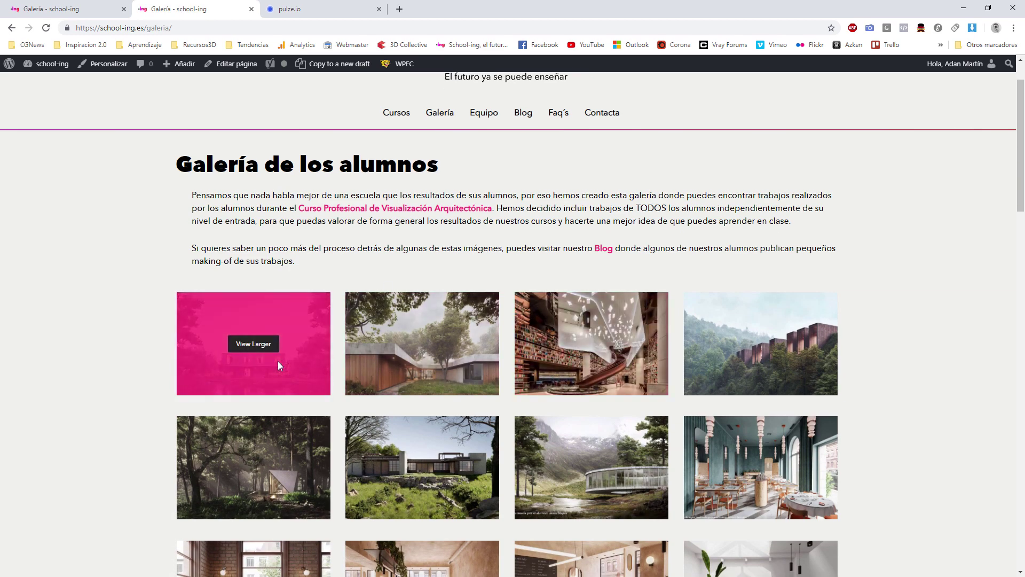
left_click(241, 344)
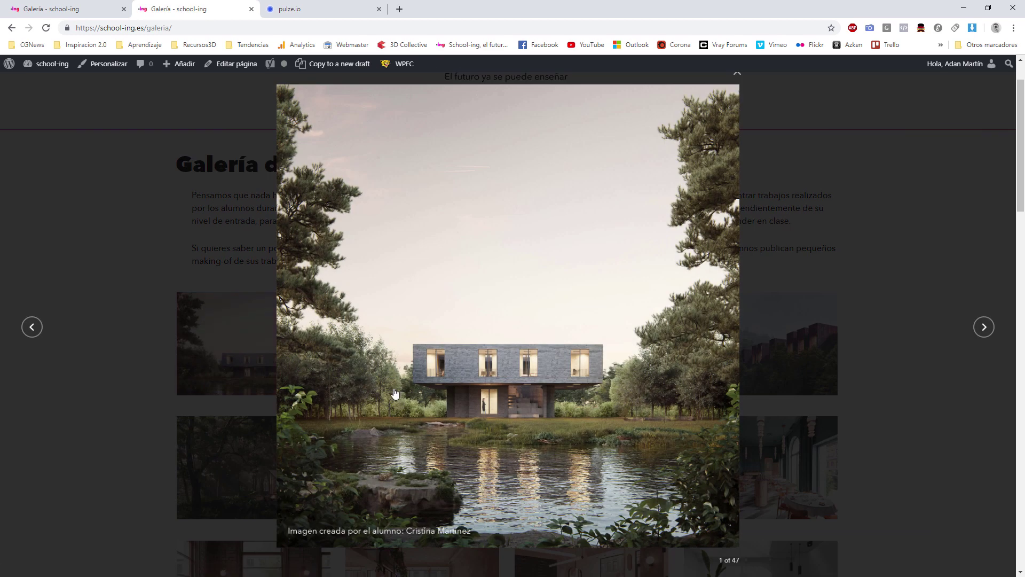
left_click(985, 336)
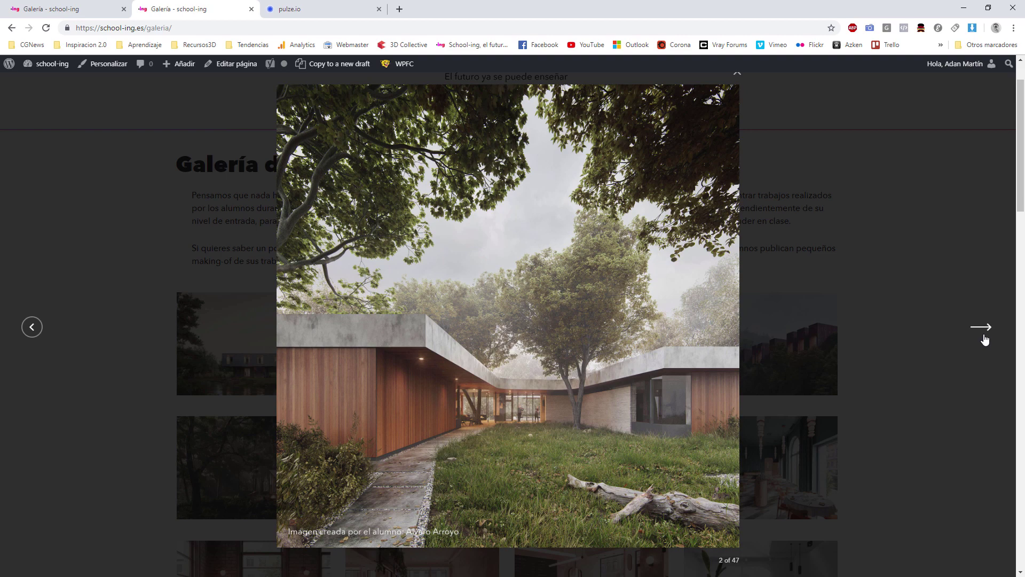
left_click(964, 214)
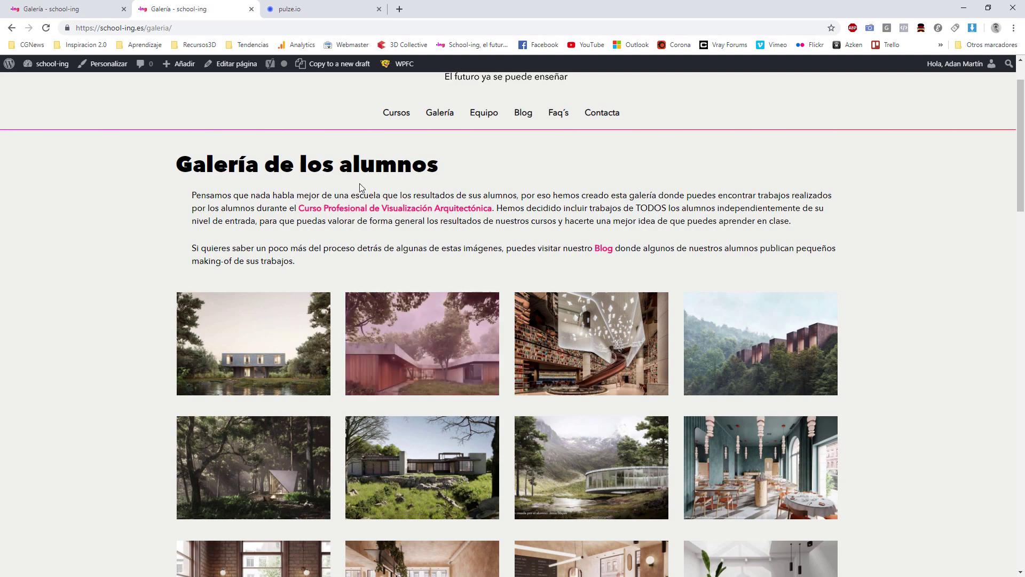
scroll(360, 187, "up", 1)
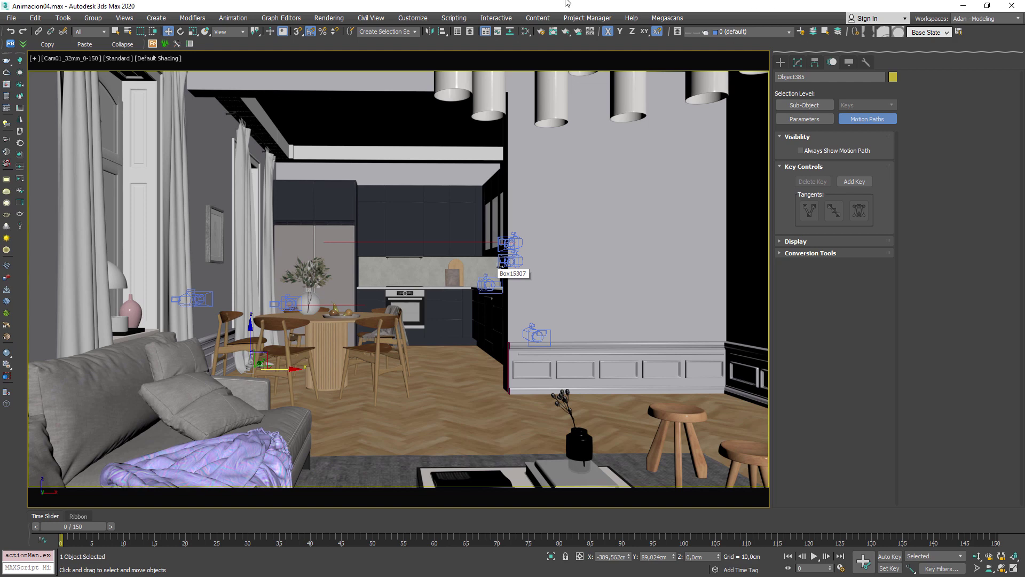
- In 3ds Max, open the State Sets window and dock it beside the viewport
left_click(328, 19)
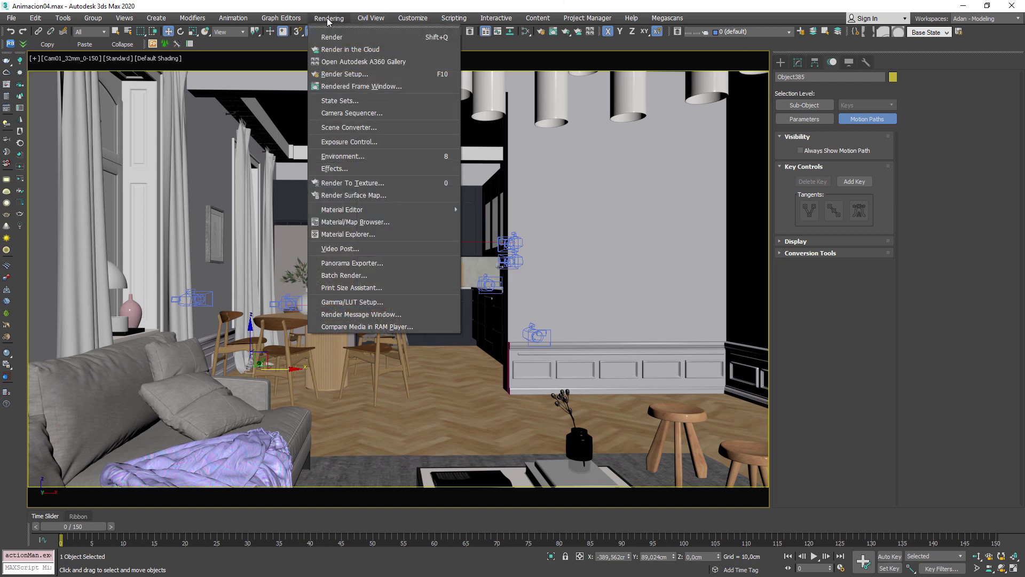
left_click(347, 102)
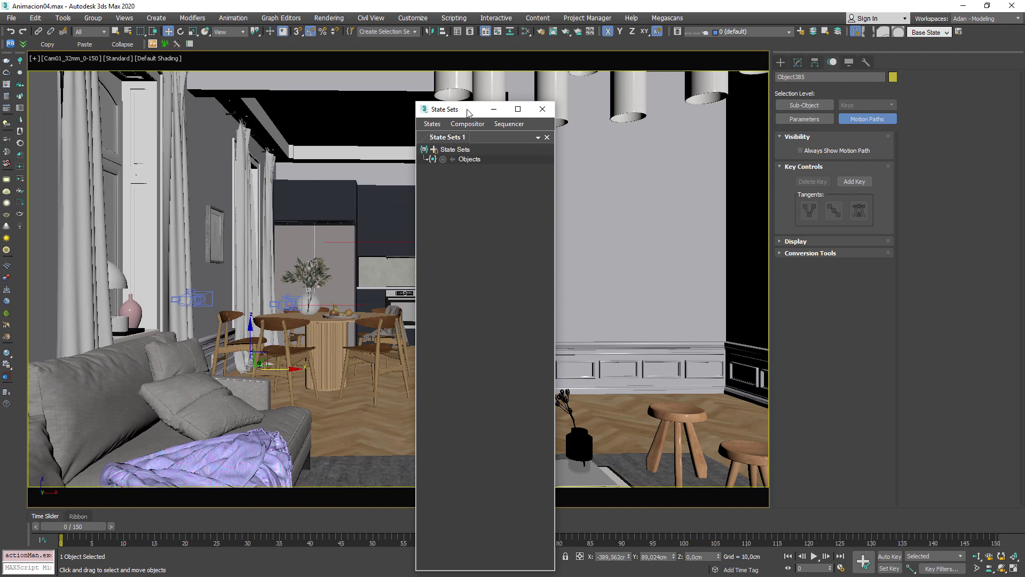
left_click_drag(469, 110, 37, 149)
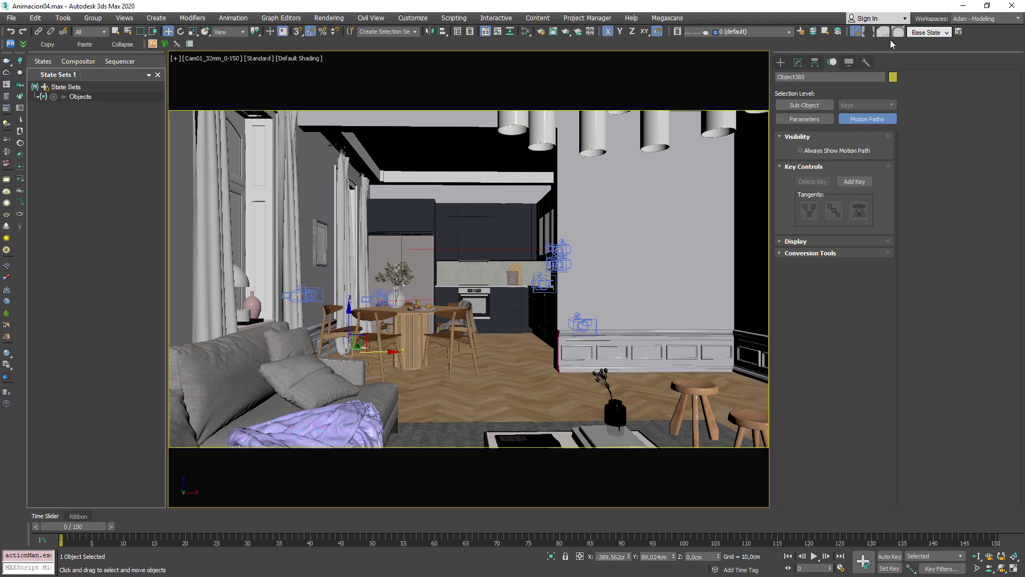
- Hide the State Sets toolbar and show it again
right_click(975, 32)
left_click(957, 40)
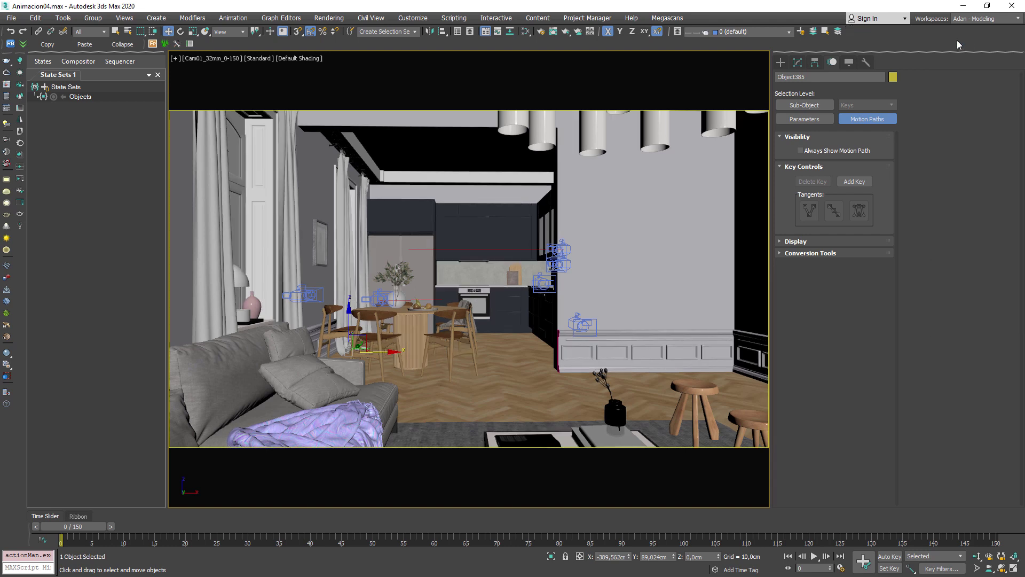
right_click(880, 30)
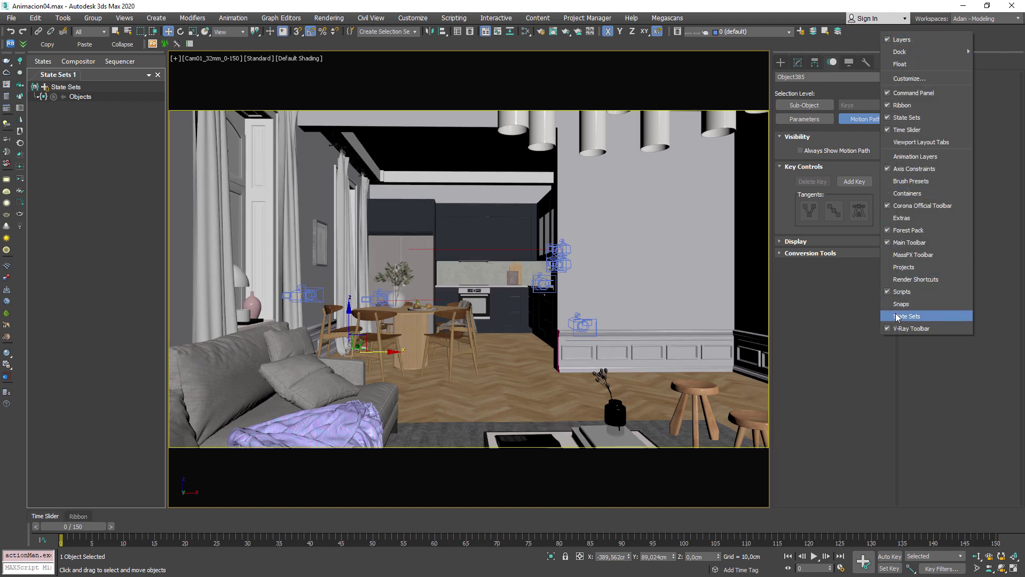
left_click(912, 317)
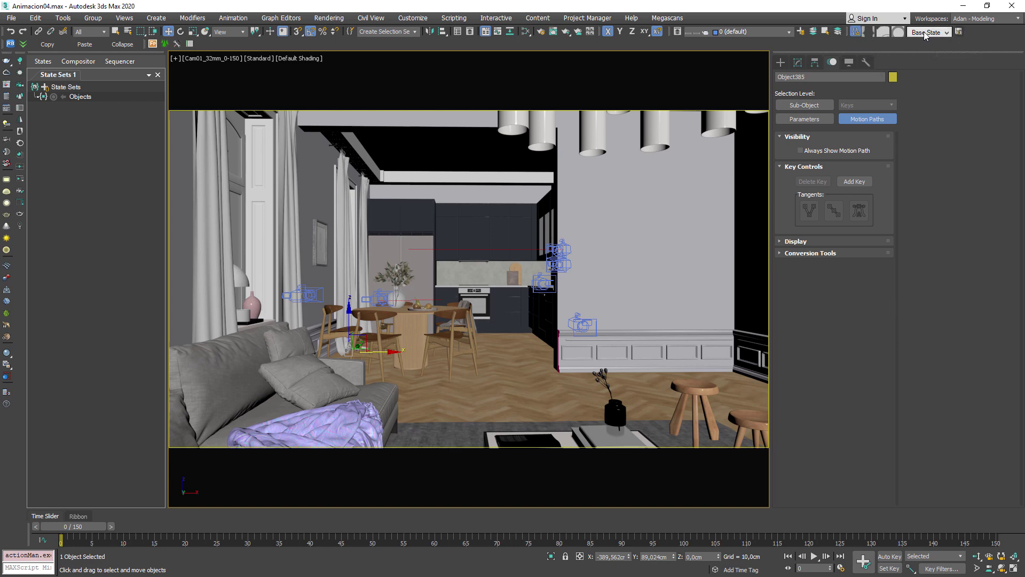
left_click(858, 33)
left_click(858, 33)
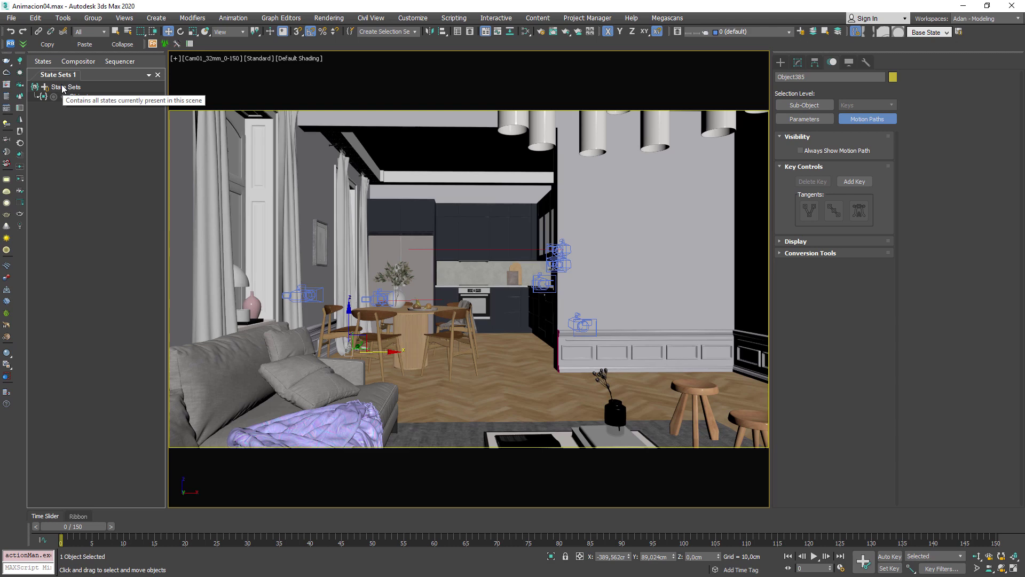
- Switch the viewport to Perspective and frame the whole building from outside
left_click(436, 265)
key("p")
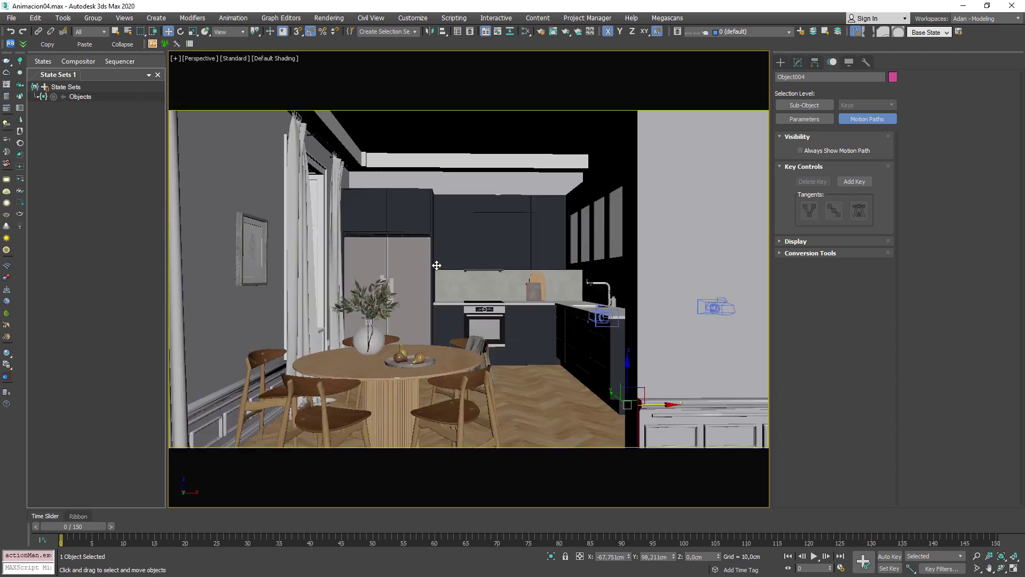
key("z")
scroll(425, 270, "down", 5)
middle_click_drag(447, 289, 451, 265, "alt")
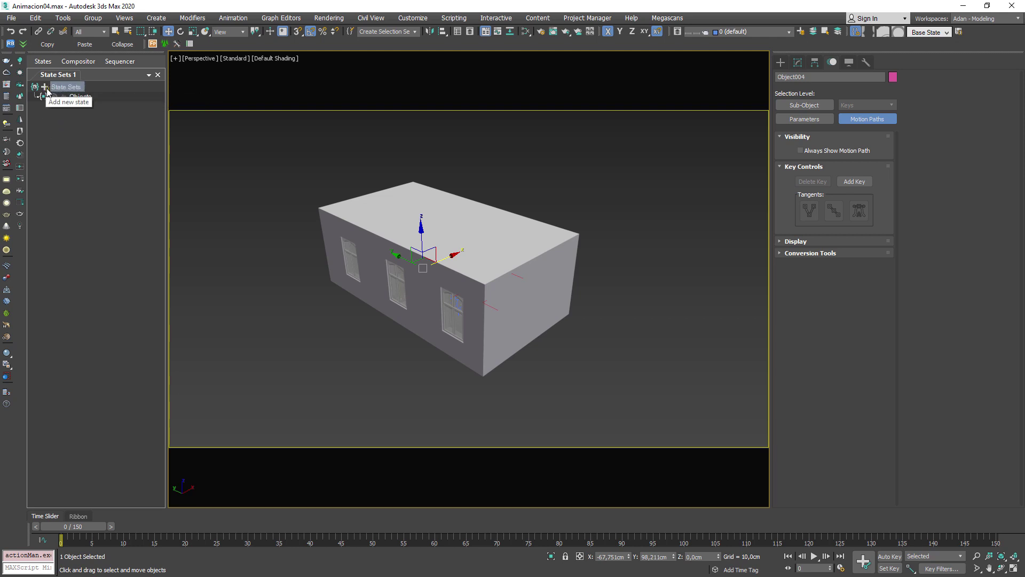
- Add a new state to State Sets and rename it Cam01
left_click(46, 88)
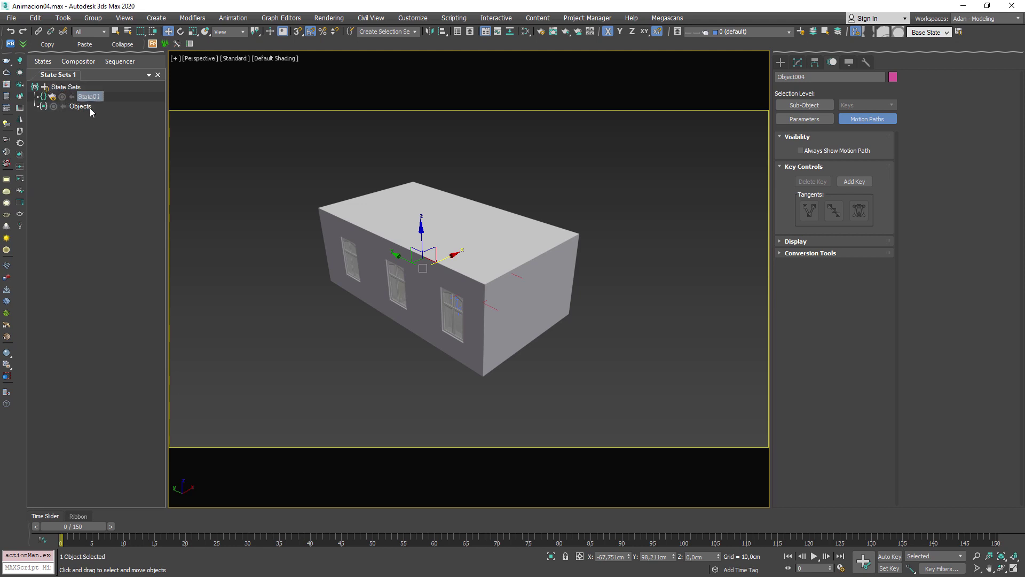
right_click(94, 97)
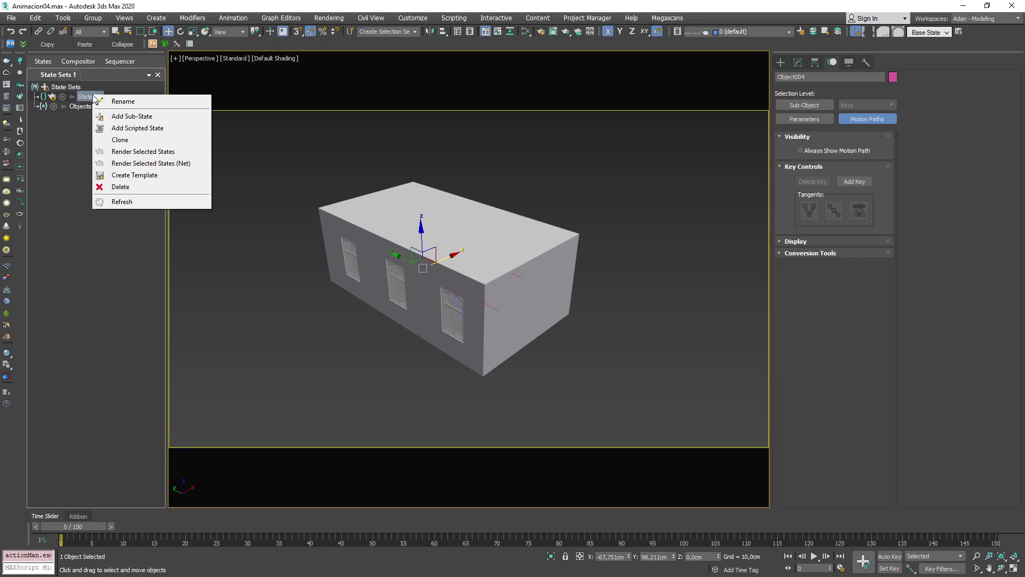
left_click(117, 101)
type("Ca")
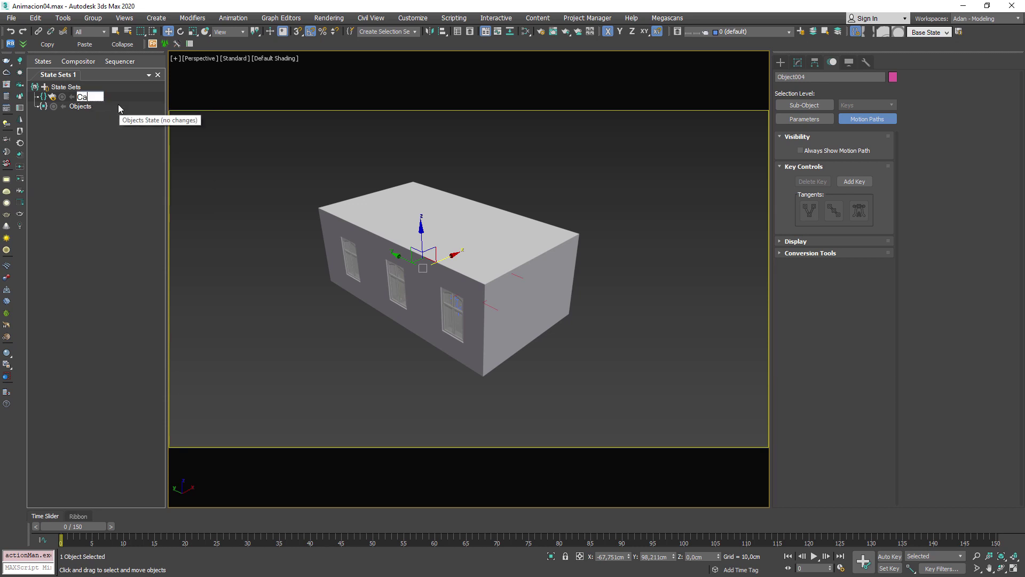
type("m01")
key("Return")
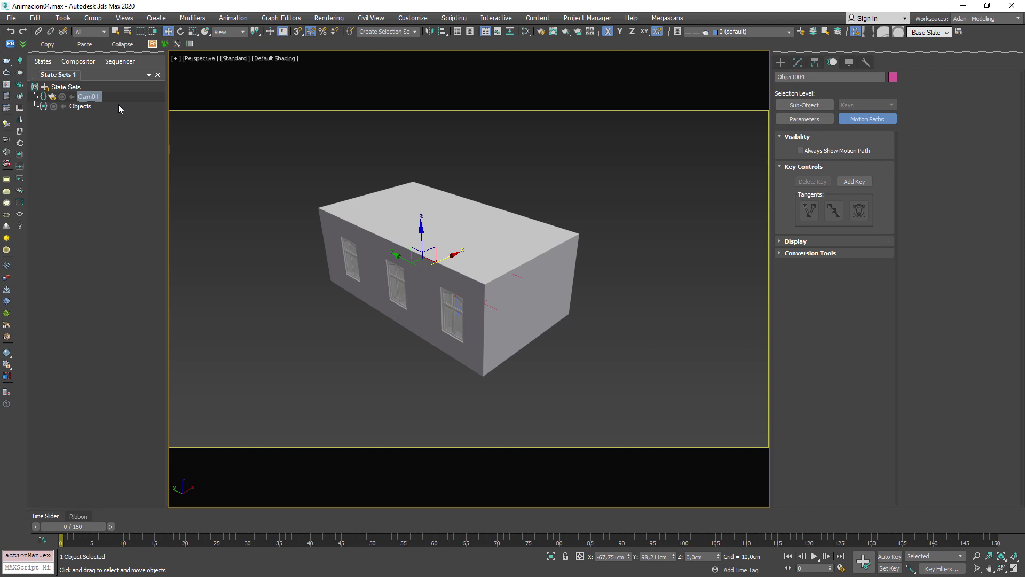
- Record the viewport's change to camera Cam01_32mm_0-150 in the Cam01 state
left_click(78, 163)
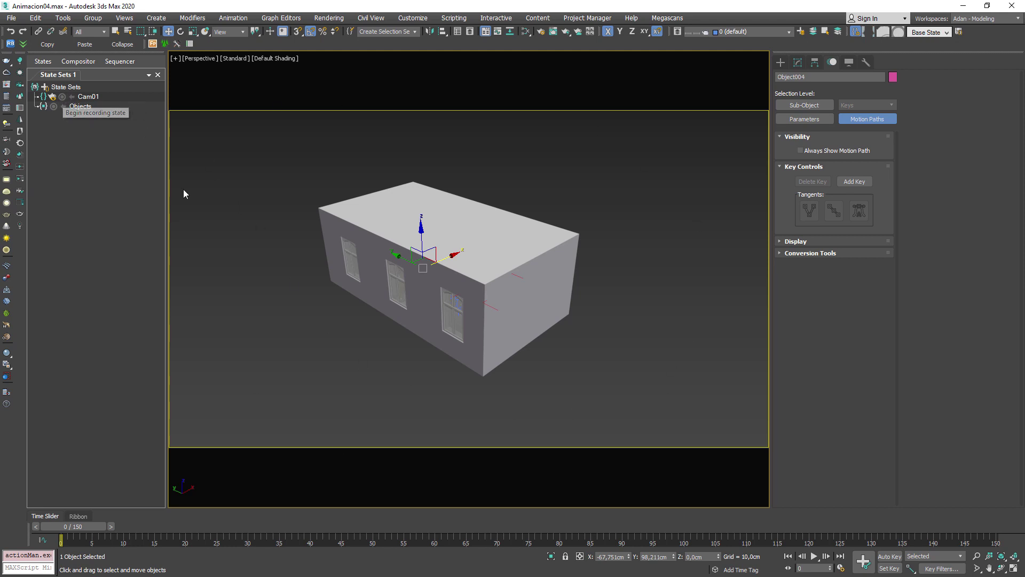
left_click(283, 158)
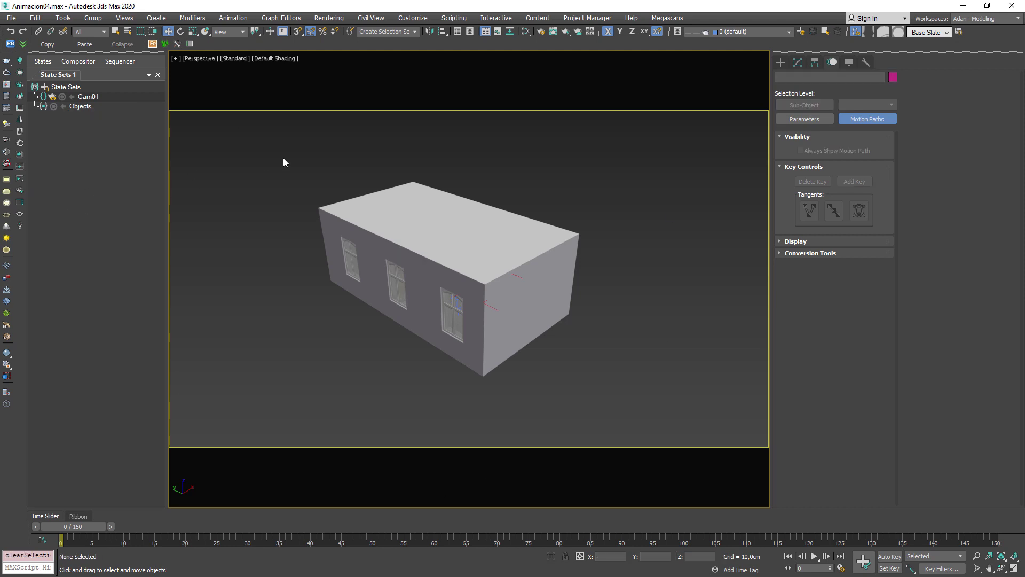
left_click(62, 97)
key("c")
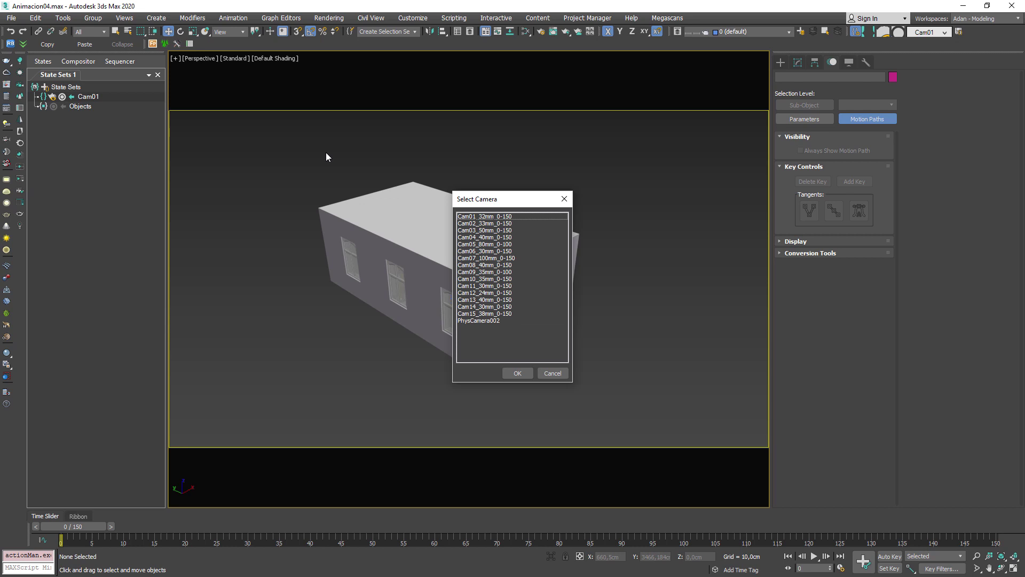
double_click(476, 215)
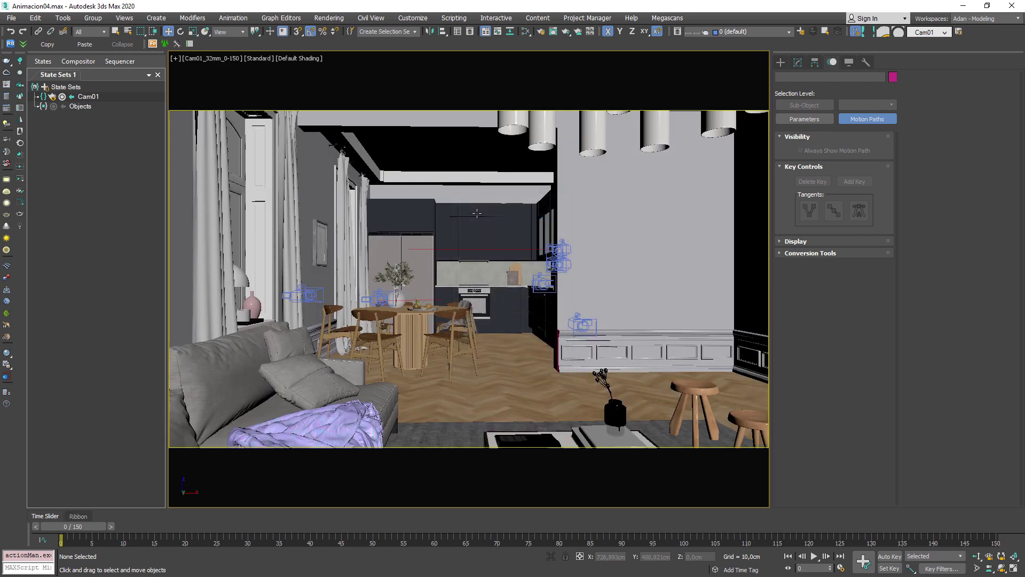
left_click(62, 97)
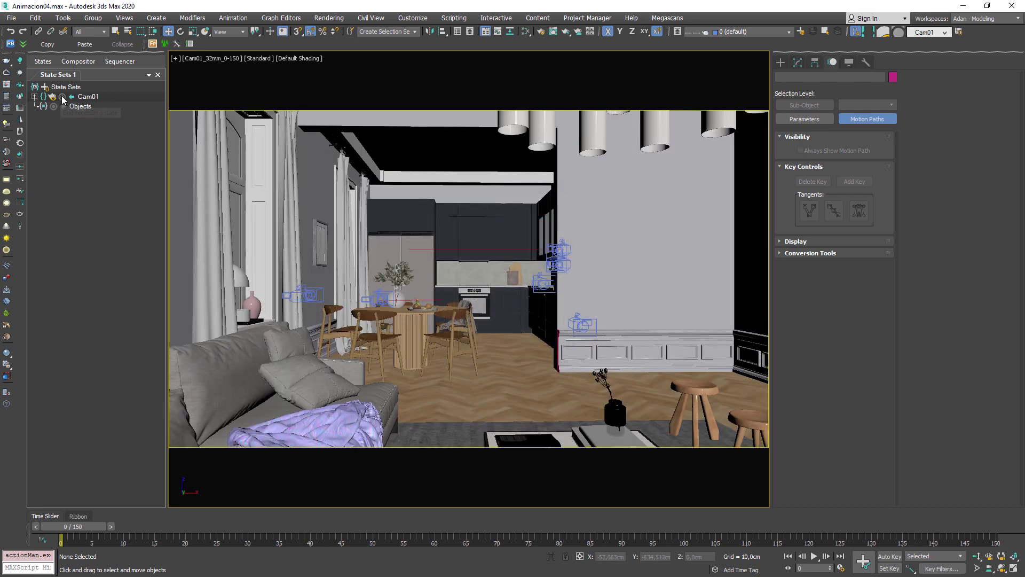
- Disable and re-enable the Cam01 state to check its camera view, cancelling the running autosave
left_click(73, 97)
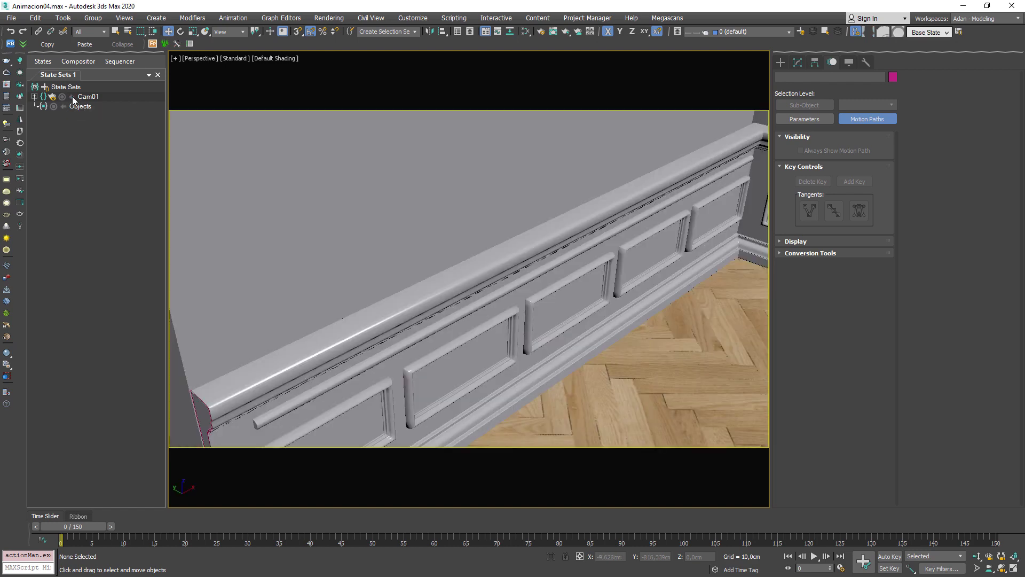
left_click(73, 99)
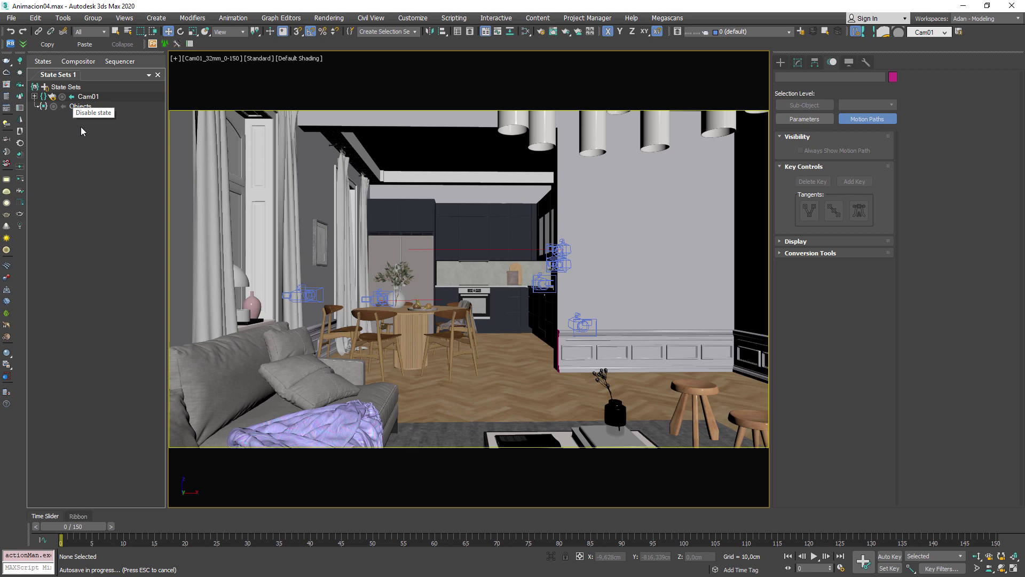
key("Escape")
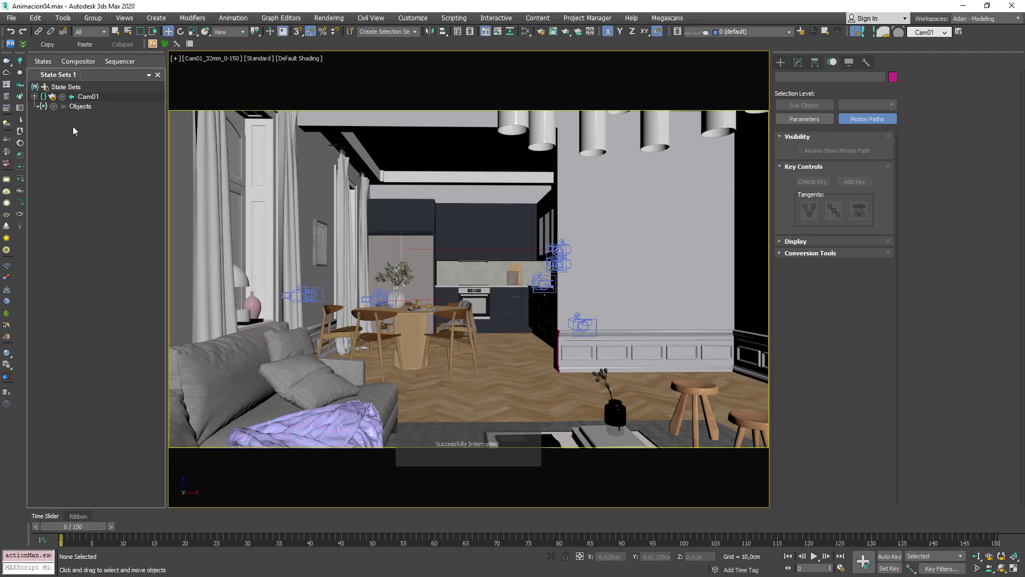
- Add a second state to State Sets and rename it Cam02
left_click(45, 87)
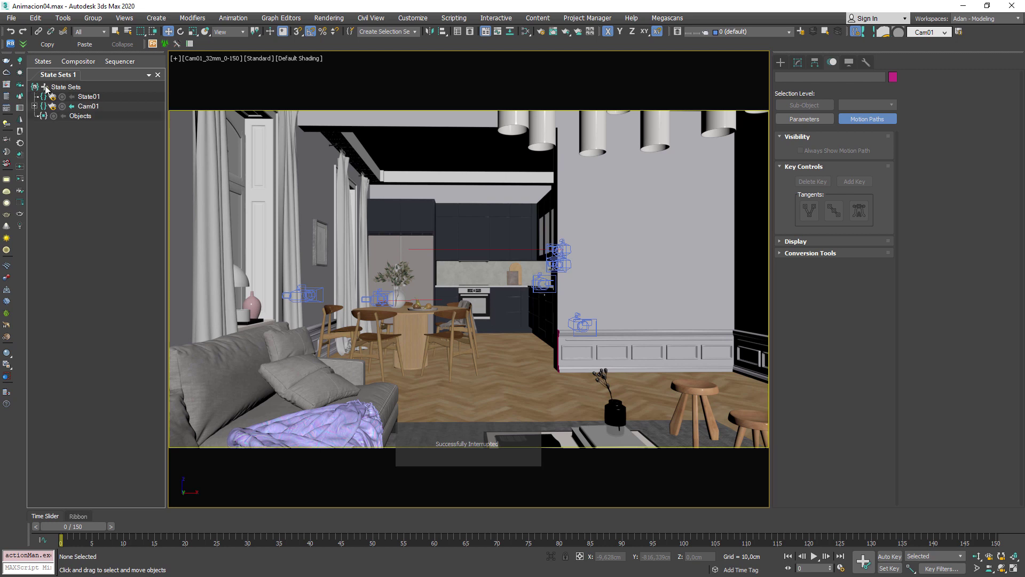
right_click(90, 98)
left_click(106, 105)
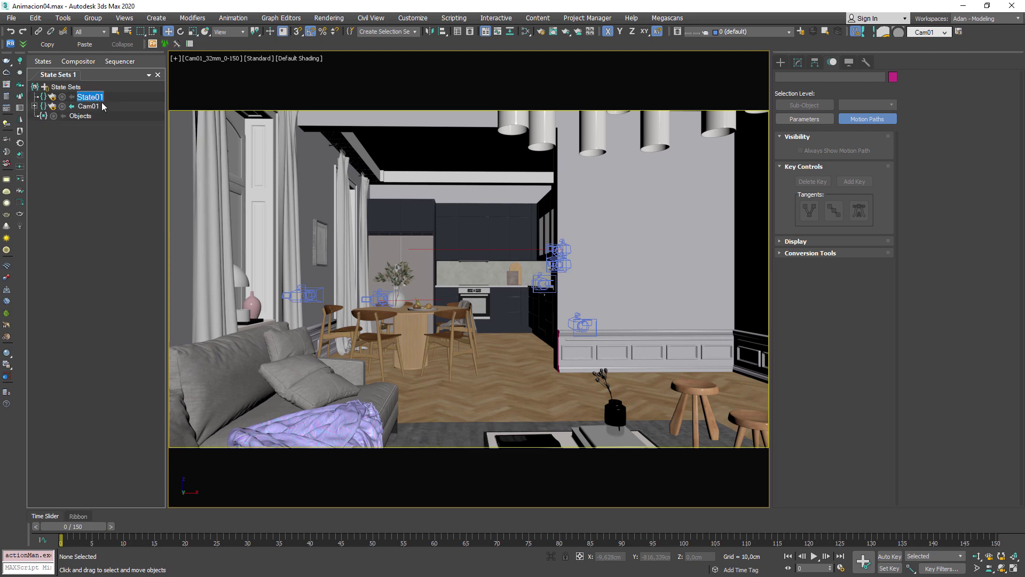
type("Cam02")
key("Return")
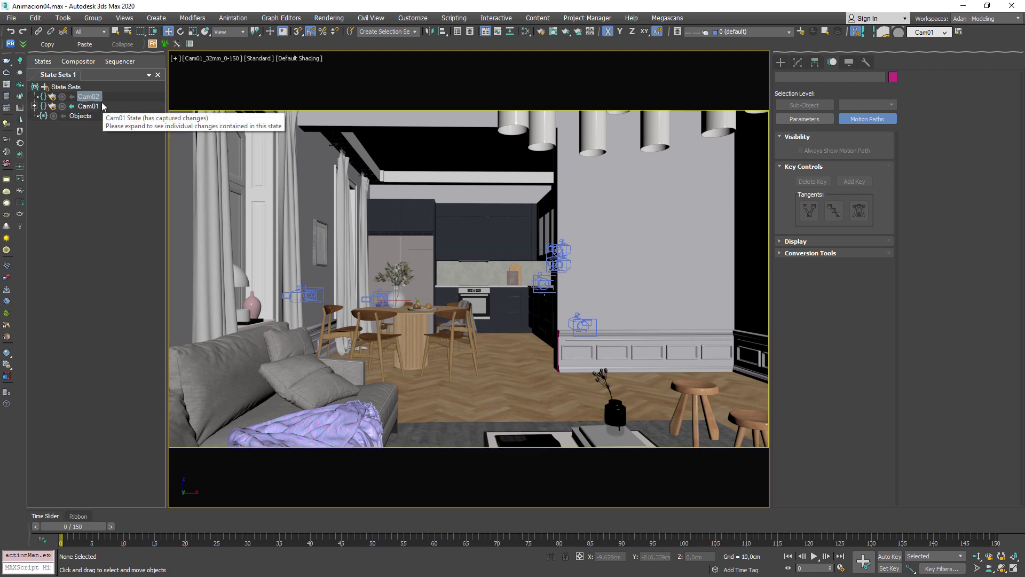
- Record the viewport's change to camera Cam02_33mm_0-150 in the Cam02 state
left_click(73, 97)
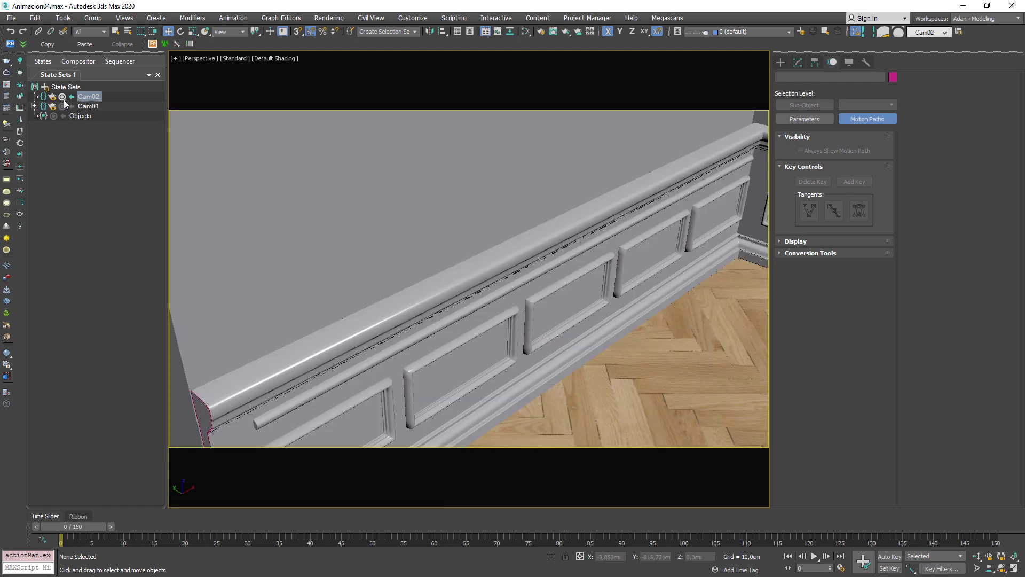
left_click(368, 215)
key("c")
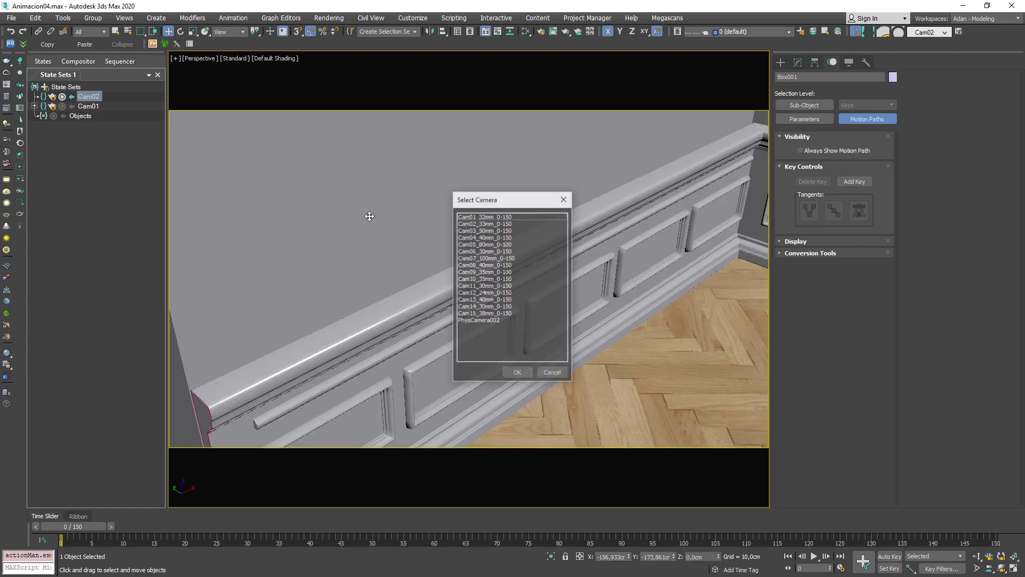
double_click(492, 223)
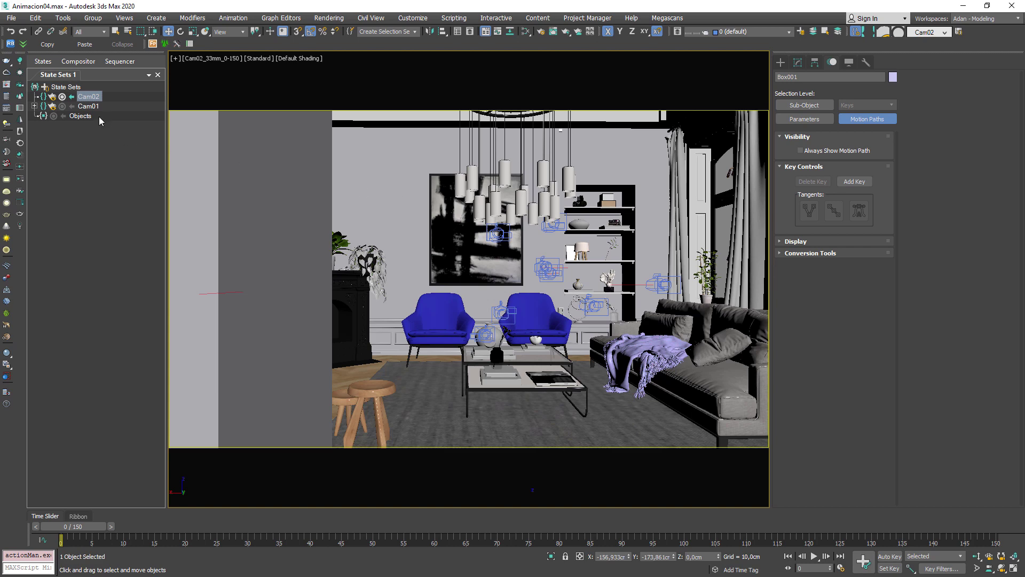
- Alternate between the Cam01 and Cam02 states to compare their camera views, ending on Cam02
left_click(73, 110)
left_click(72, 98)
left_click(73, 105)
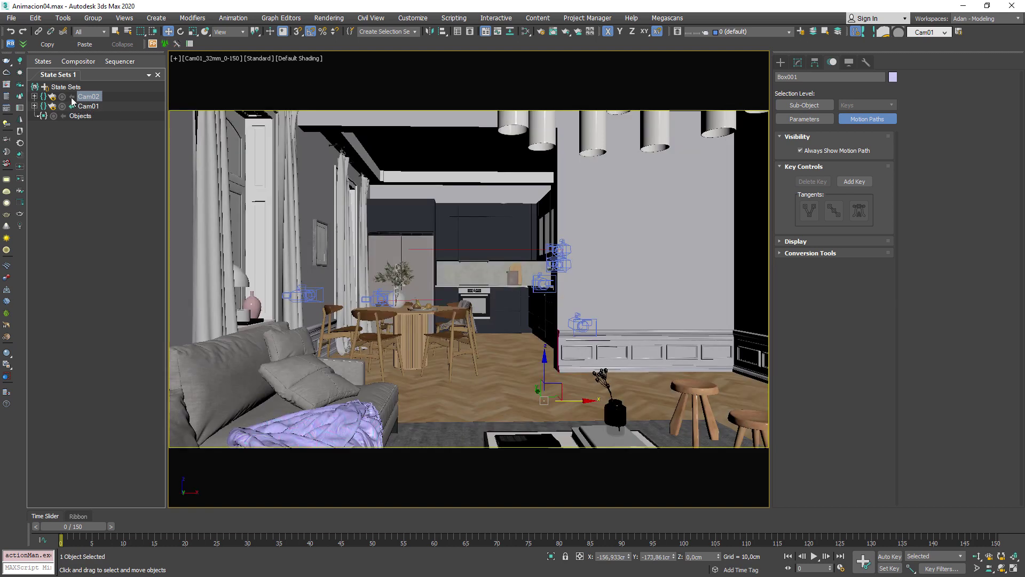
left_click(72, 98)
left_click(72, 106)
left_click(72, 98)
left_click(72, 105)
left_click(73, 111)
left_click(72, 106)
left_click(72, 97)
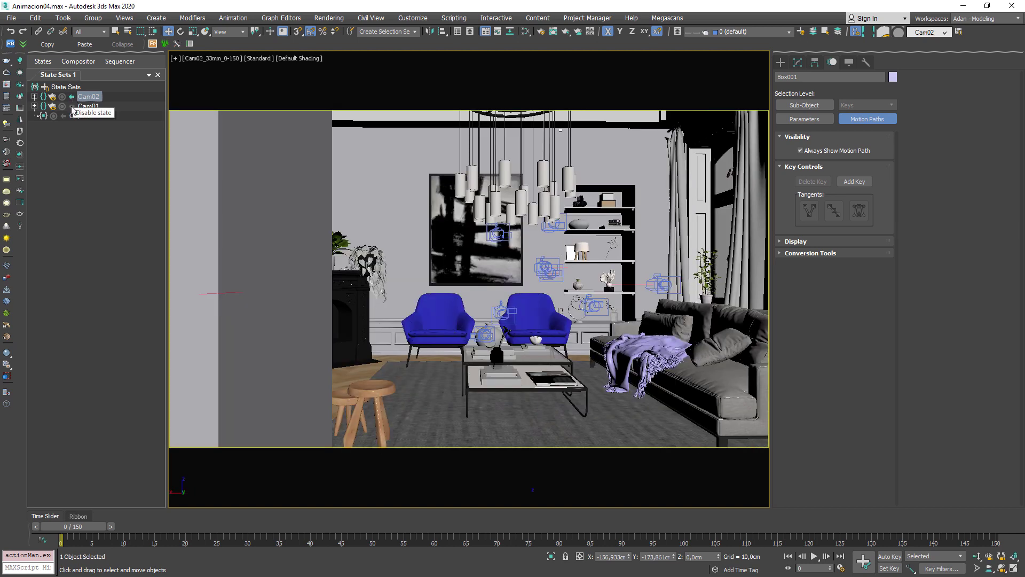
left_click(72, 106)
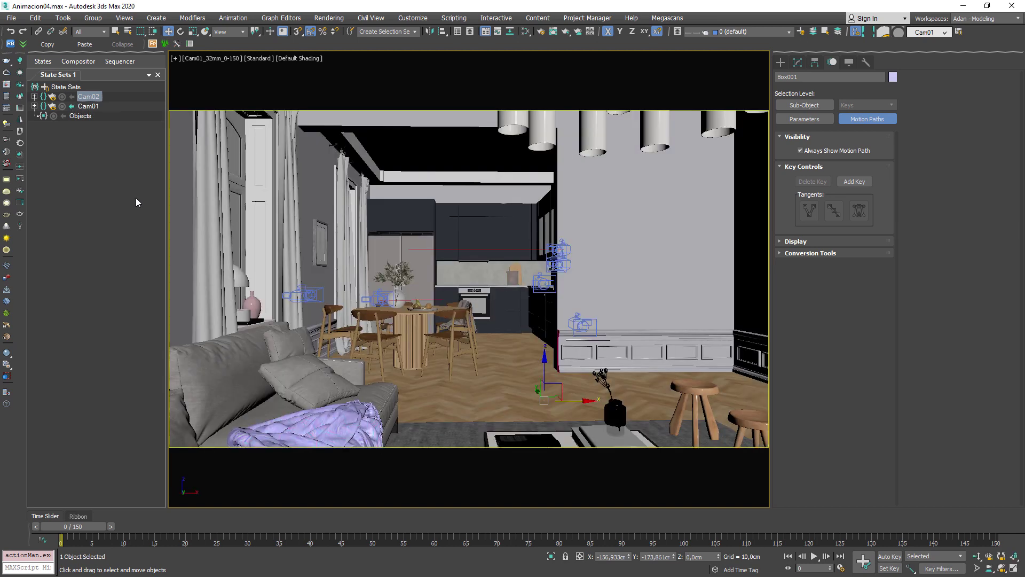
left_click(71, 97)
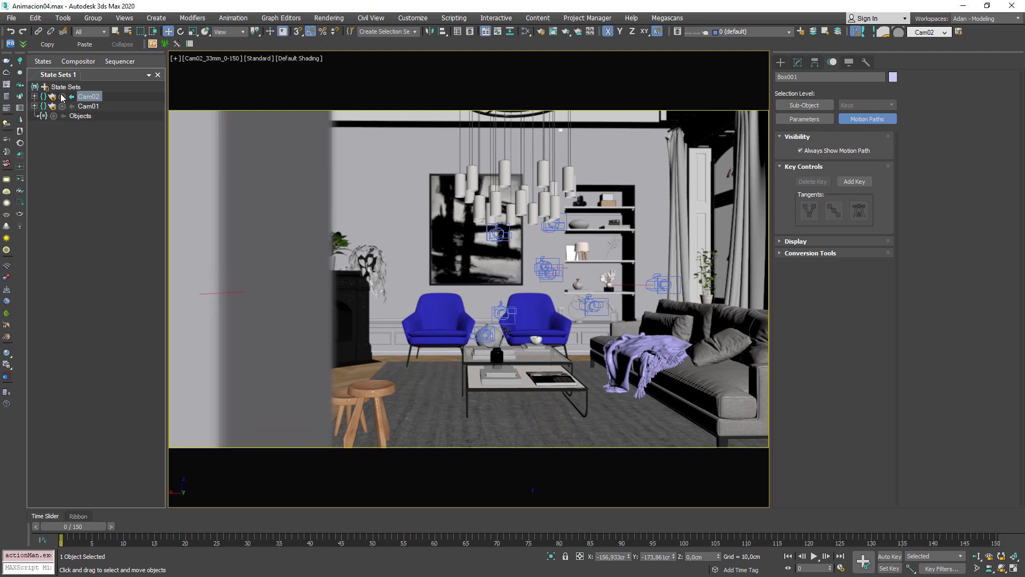
- Set the render output height to 1280 in Render Setup and close the dialog
left_click(442, 195)
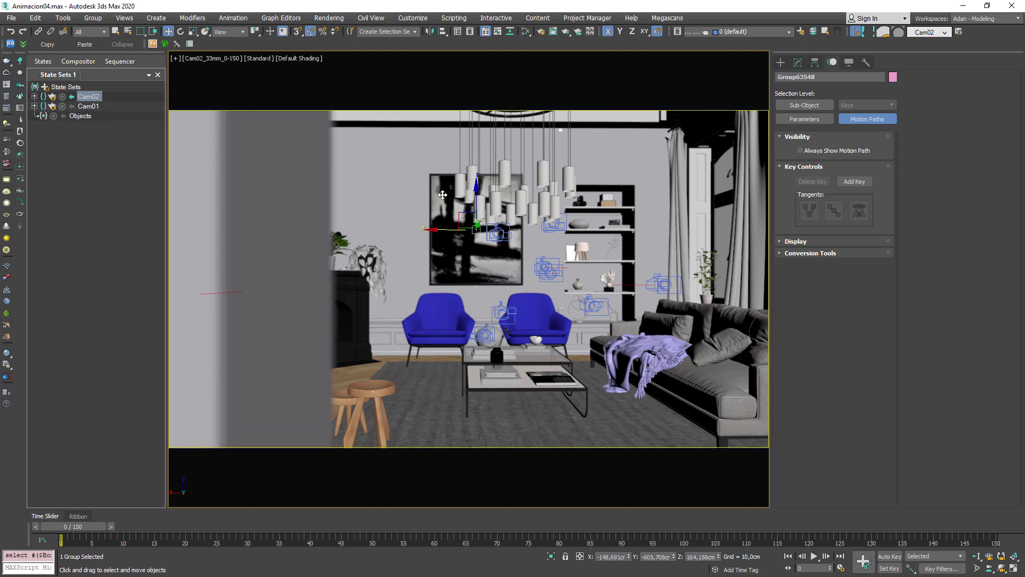
left_click(7, 96)
key("F10")
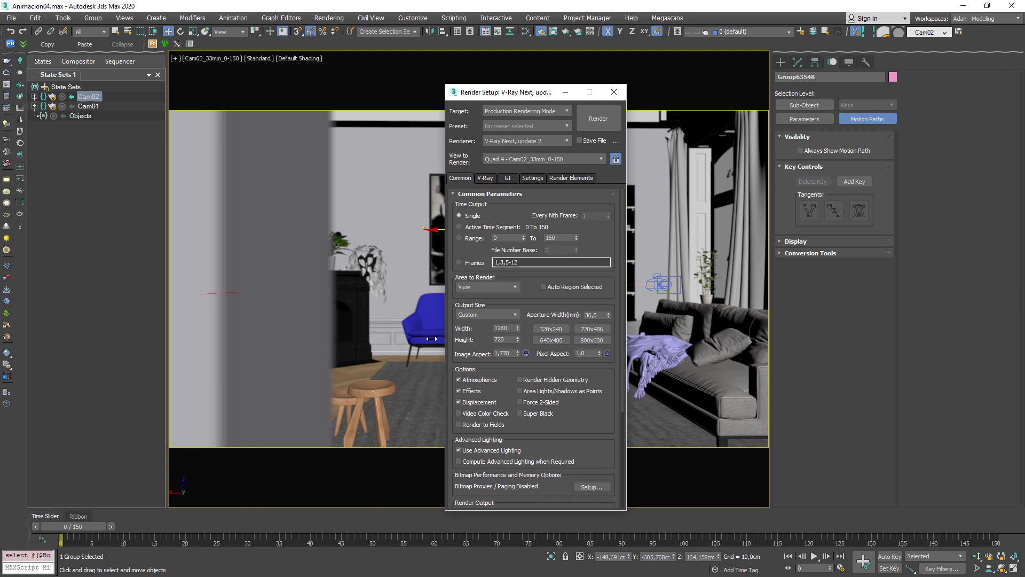
double_click(505, 339)
type("1280")
key("Return")
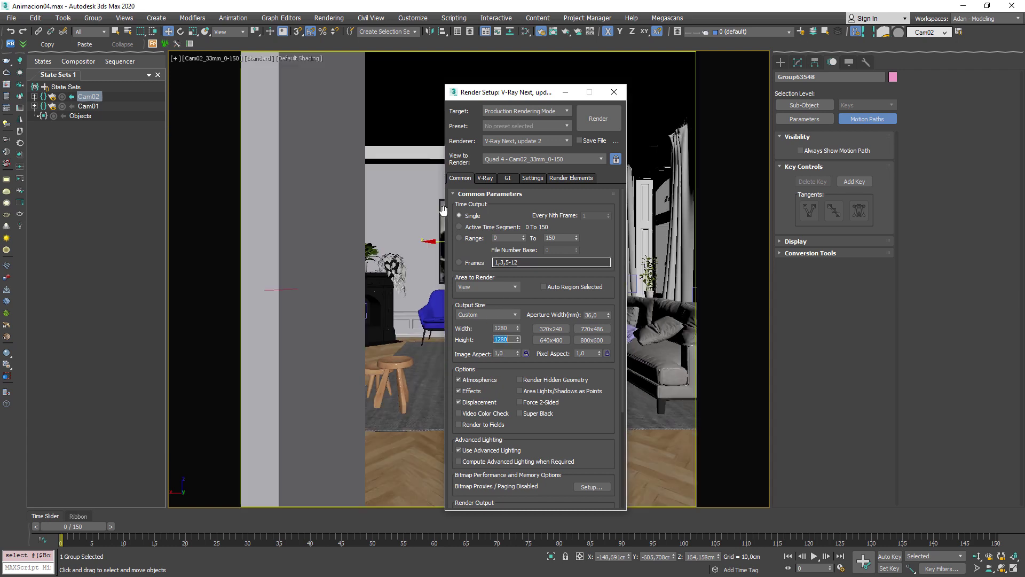
left_click(614, 92)
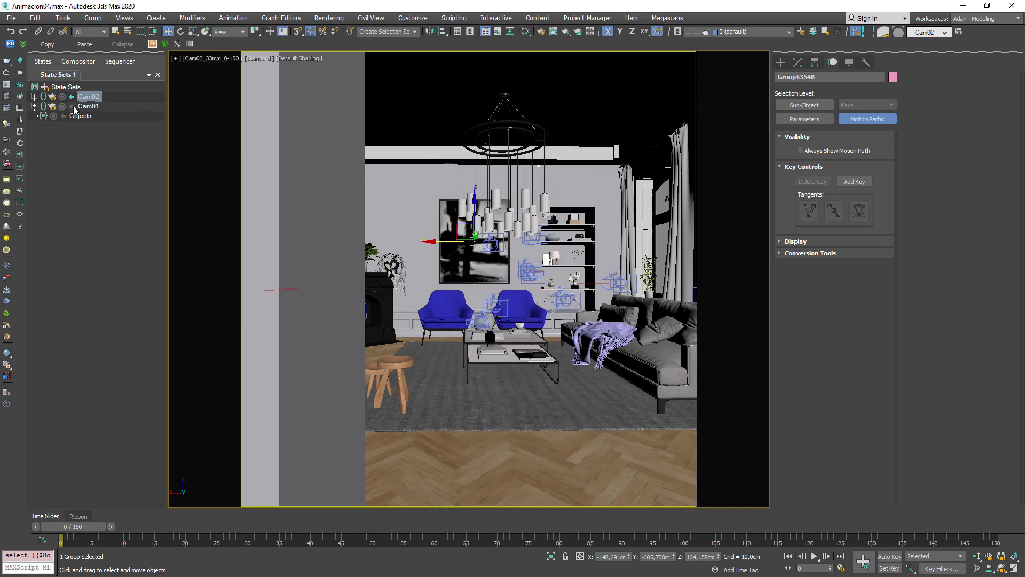
- Activate Cam01 and return to Cam02 to check the output format in both states
left_click(73, 107)
left_click(73, 97)
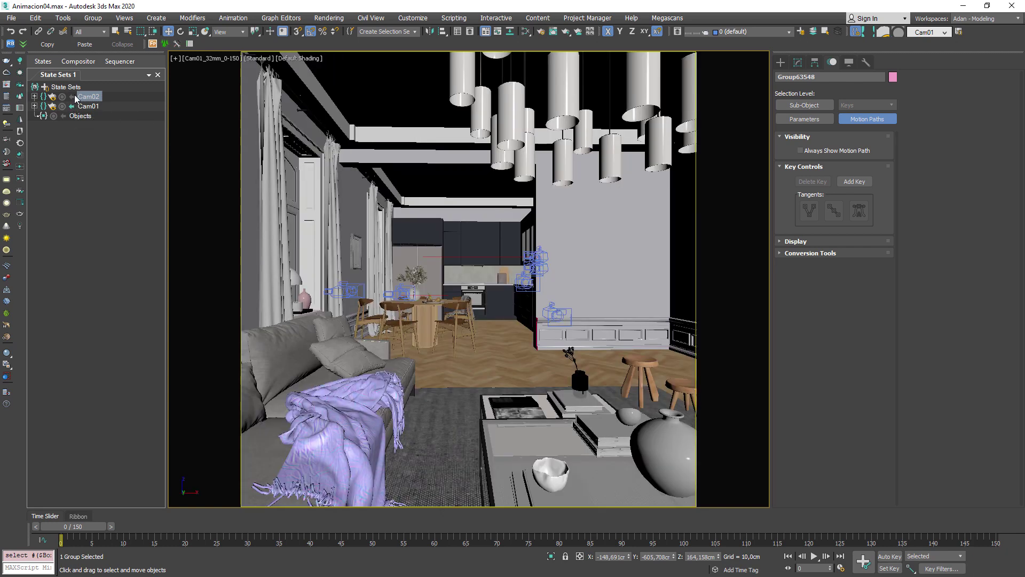
left_click(73, 98)
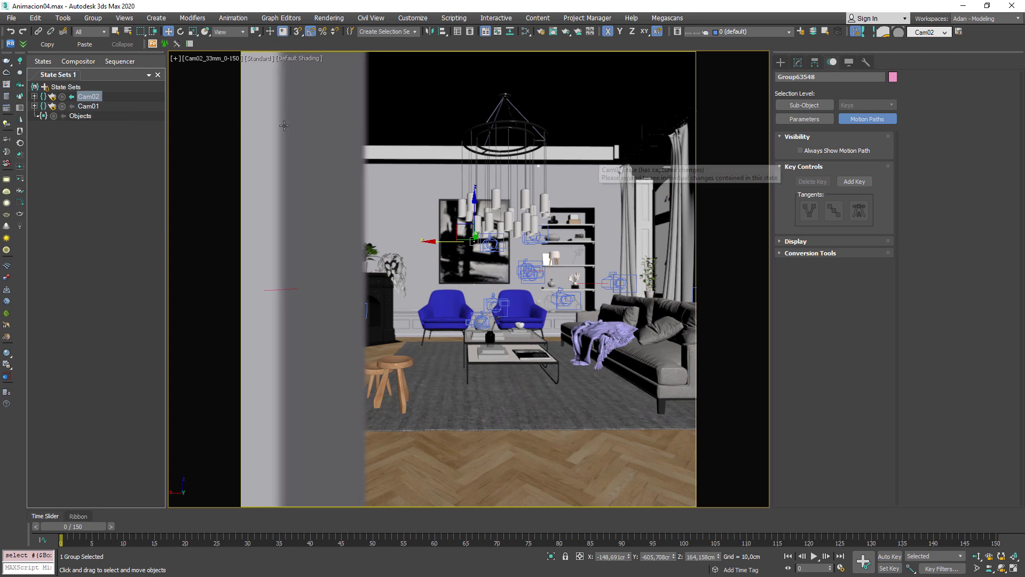
- Record a render output size of 500 × 250 in the Cam02 state using Render Setup
left_click(63, 98)
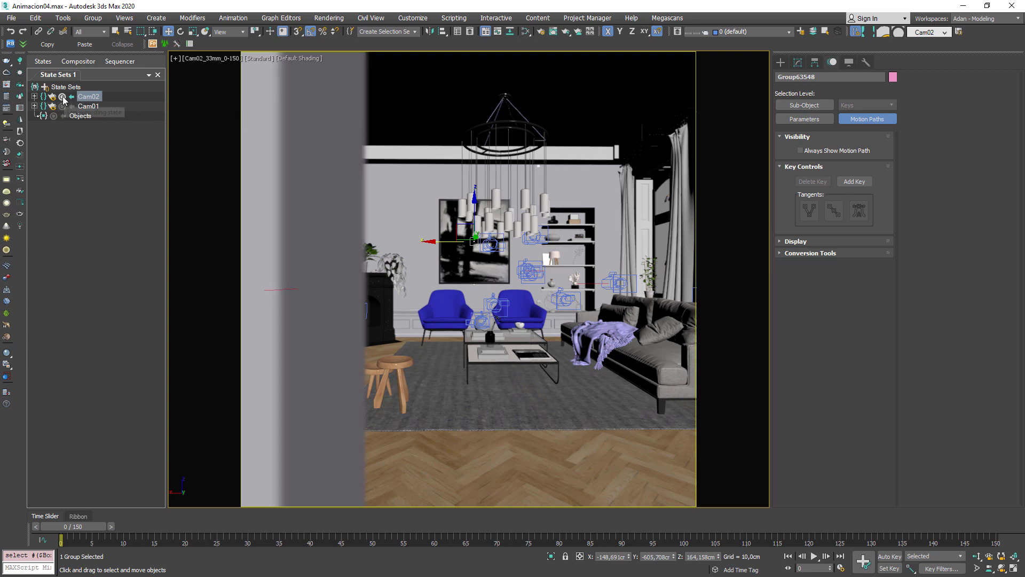
left_click(10, 98)
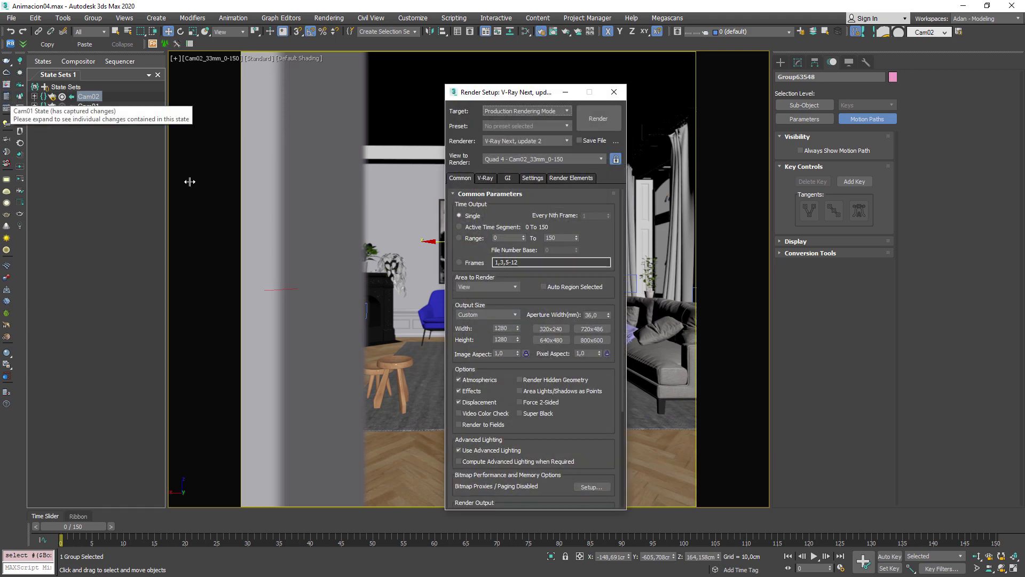
double_click(508, 329)
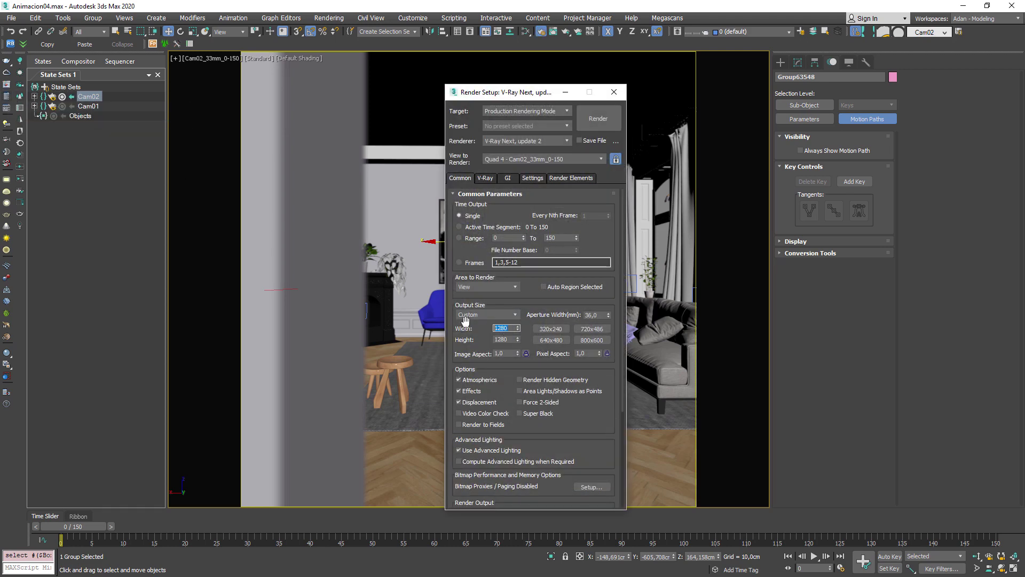
type("500")
key("Tab")
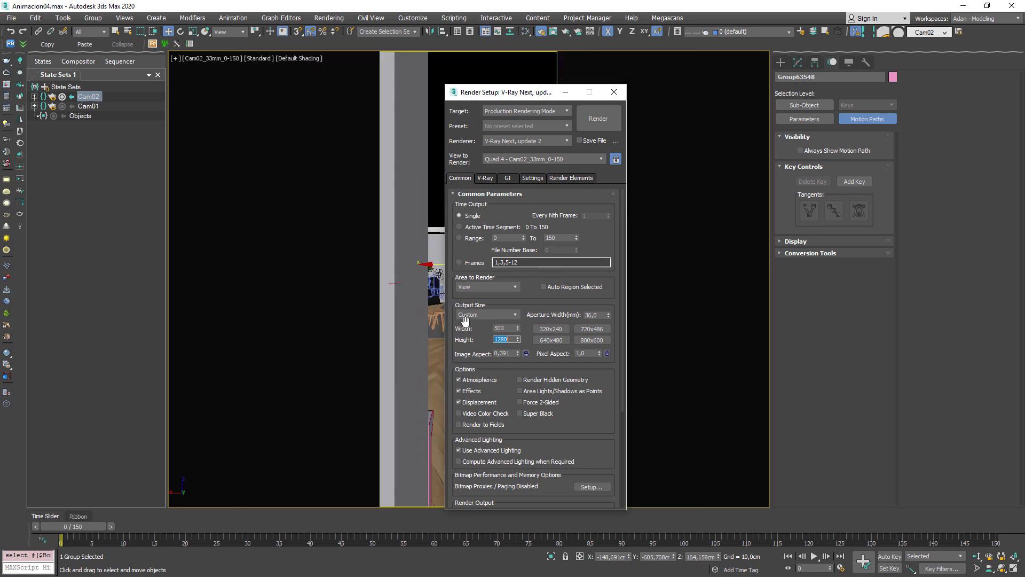
type("250")
key("Return")
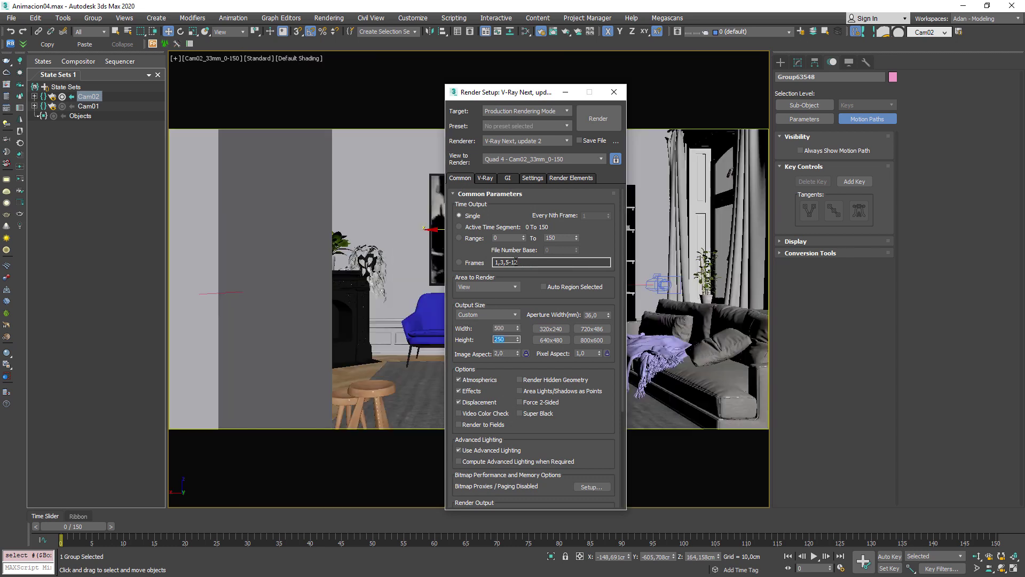
left_click(614, 92)
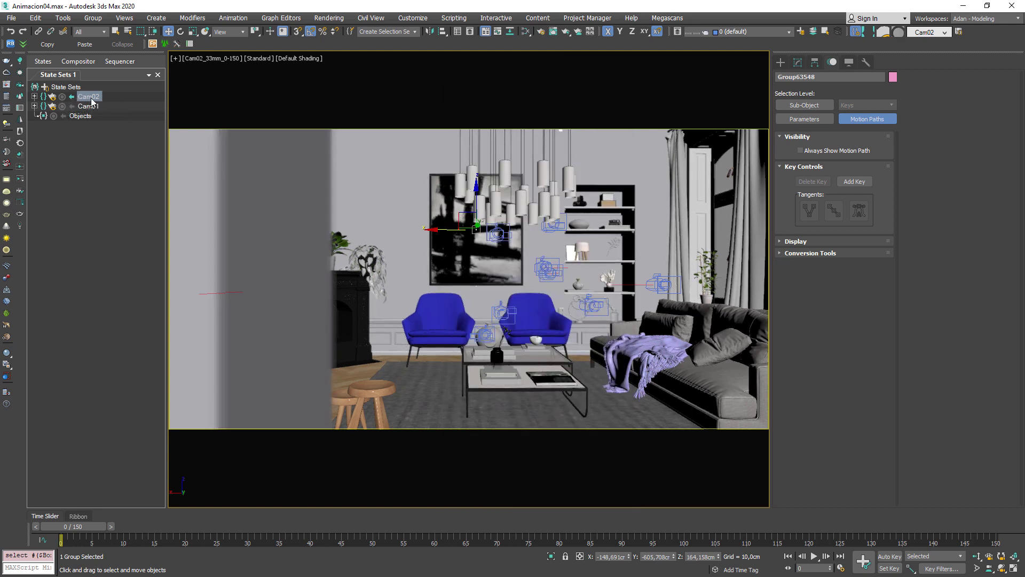
- Activate Cam01 and return to Cam02 to compare their formats, and examine Cam02's recorded node, viewport and render property changes
left_click(72, 106)
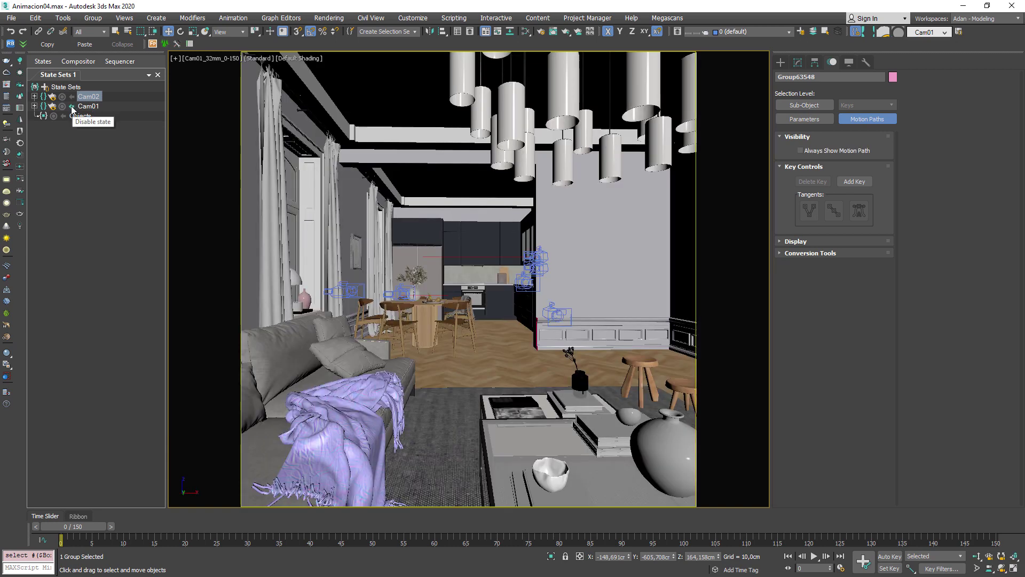
left_click(72, 98)
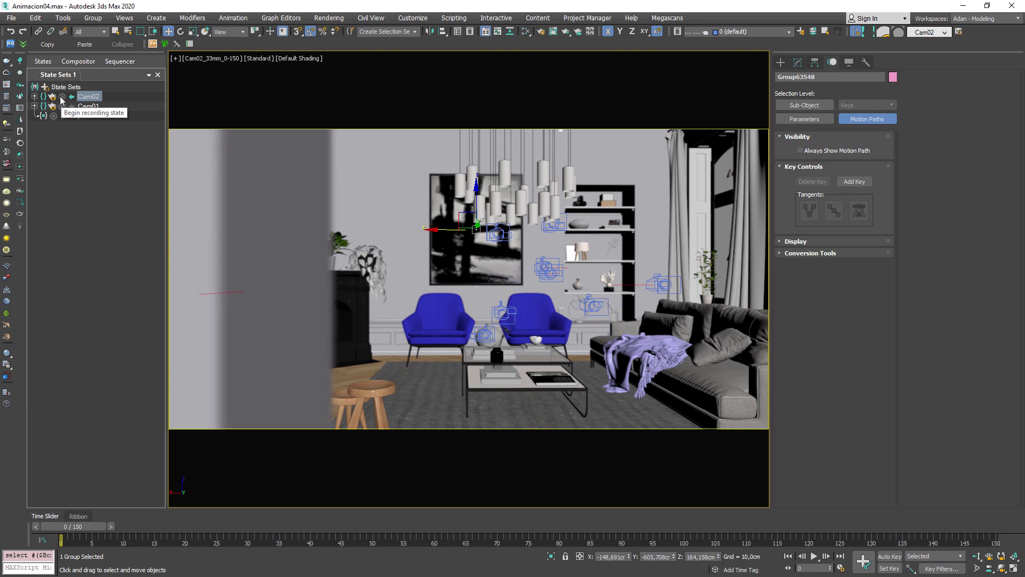
left_click(34, 97)
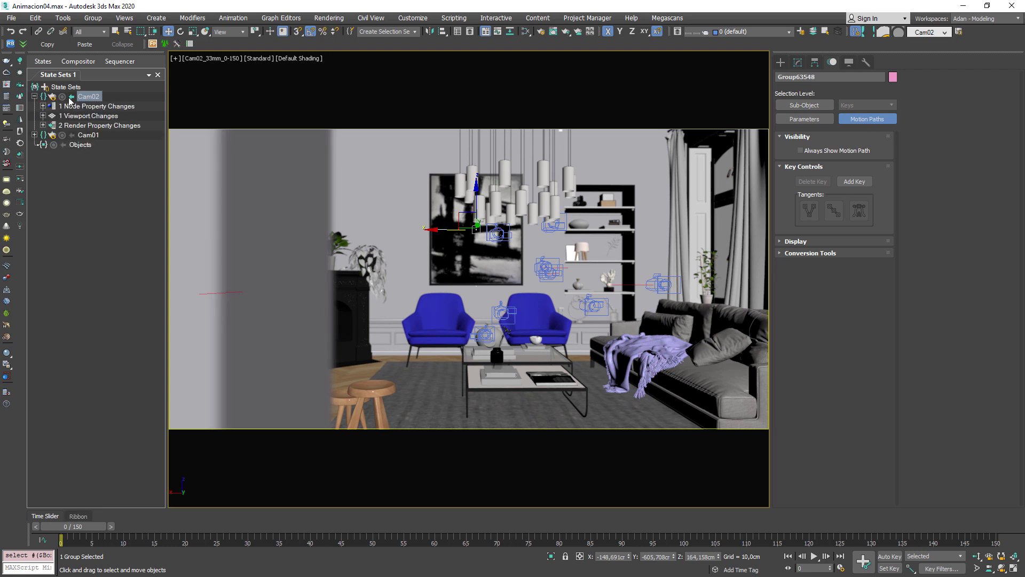
left_click(35, 96)
left_click(35, 97)
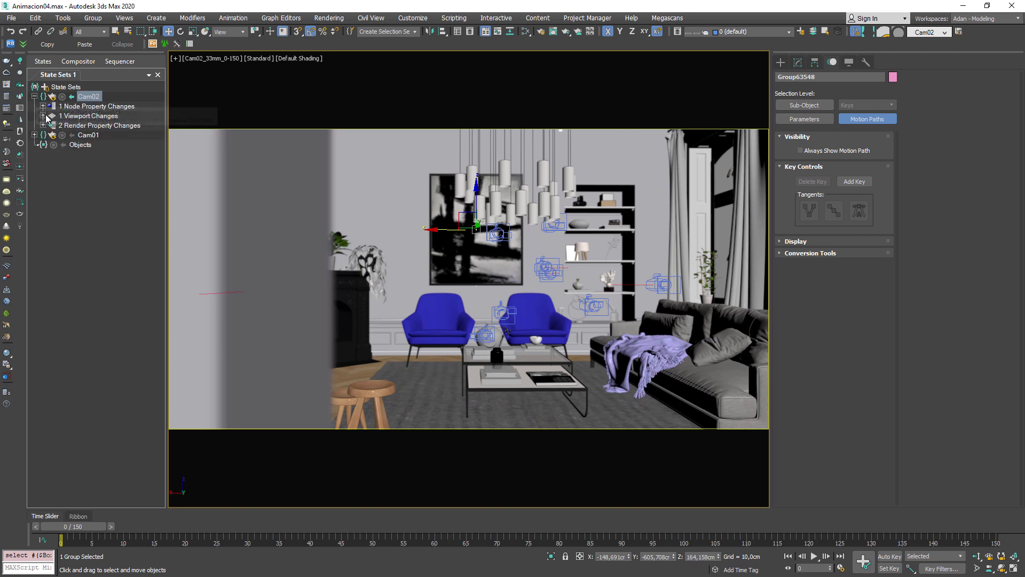
left_click(43, 107)
left_click(43, 126)
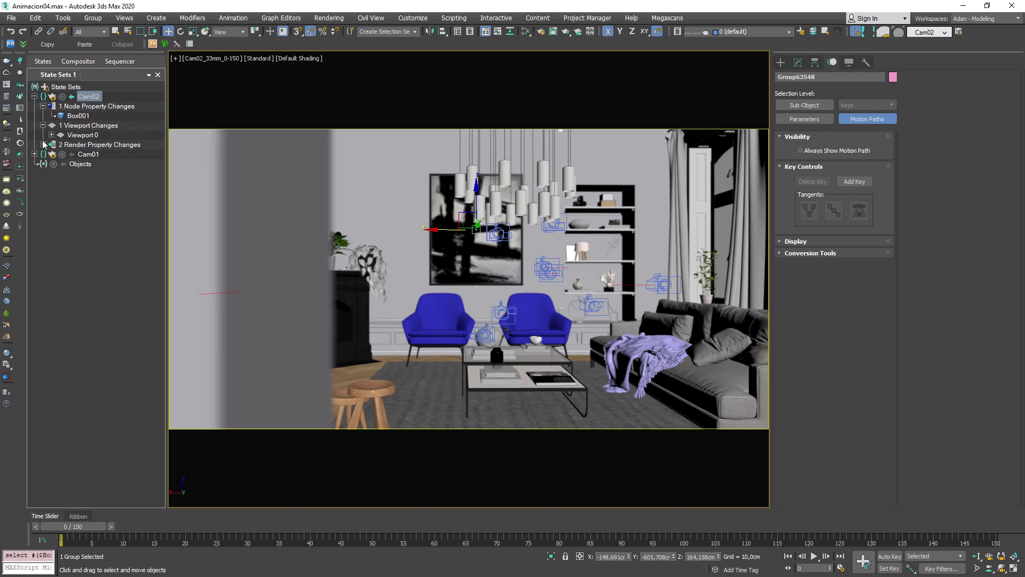
left_click(43, 145)
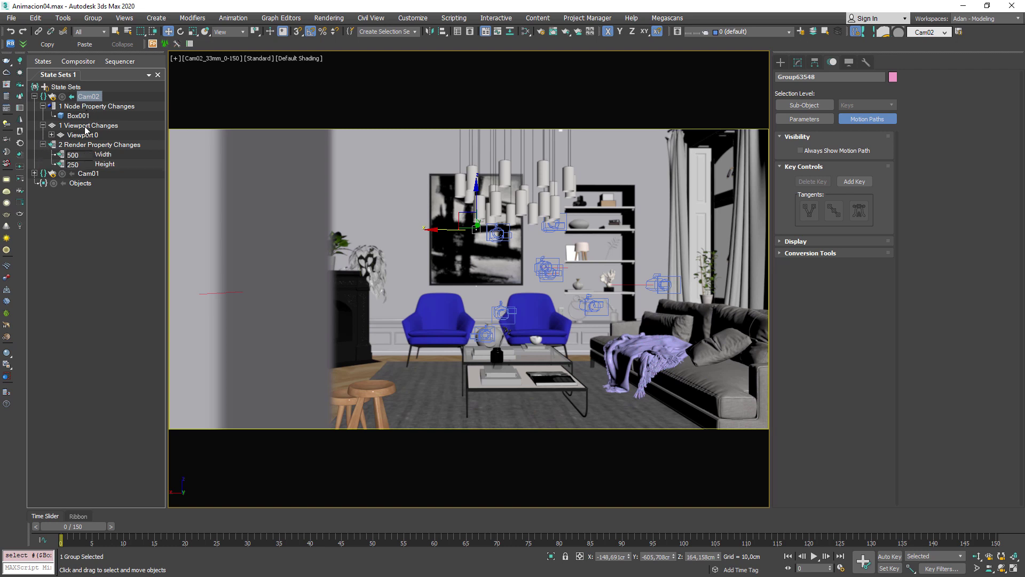
- Delete the node property change for Box001 from the Cam02 state
left_click(79, 116)
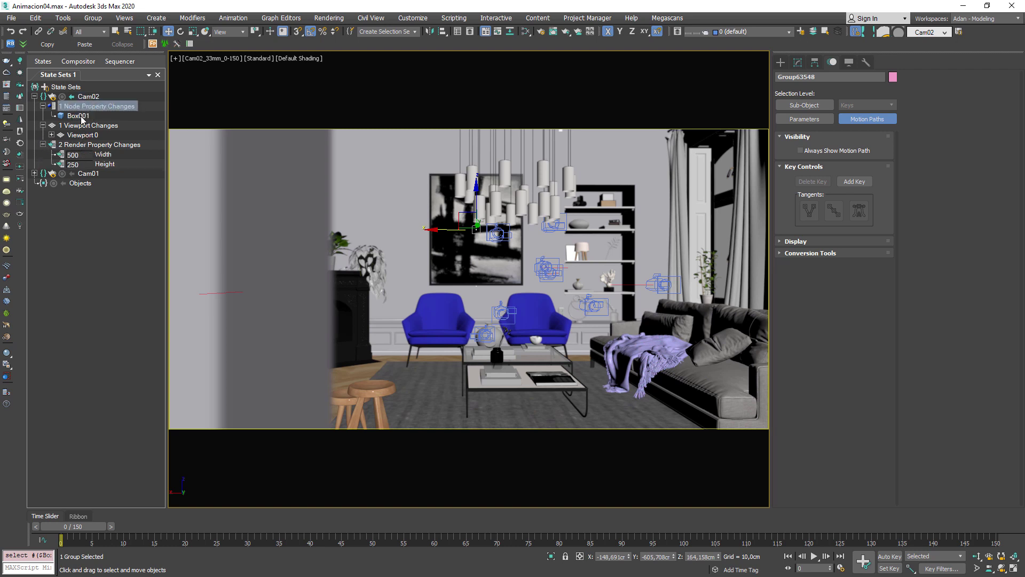
left_click(87, 108)
right_click(80, 112)
left_click(107, 153)
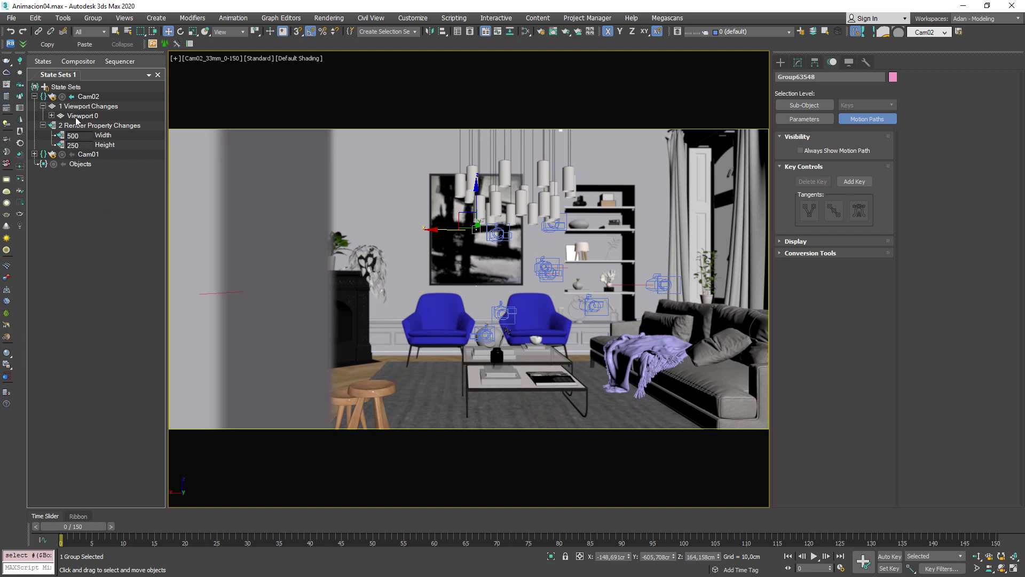
- Examine the view type, focal distance, position and camera changes recorded for Viewport 0 in Cam02
left_click(51, 116)
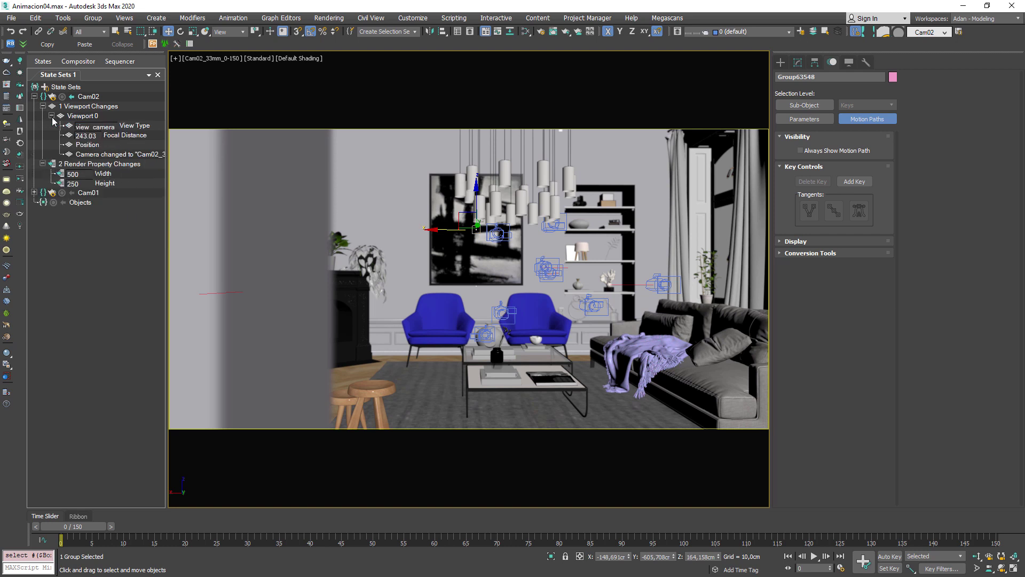
left_click(52, 116)
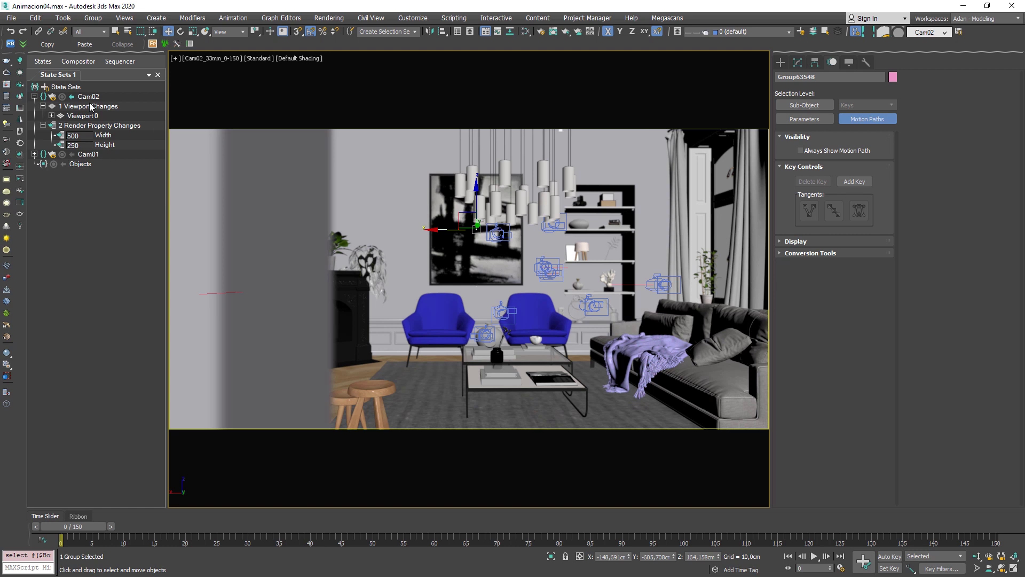
left_click(52, 116)
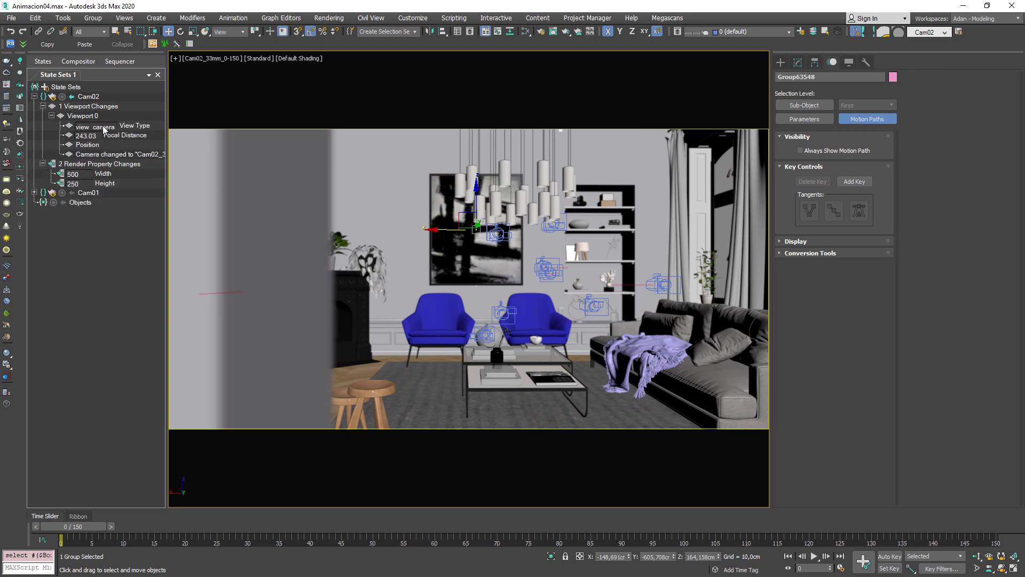
left_click(139, 154)
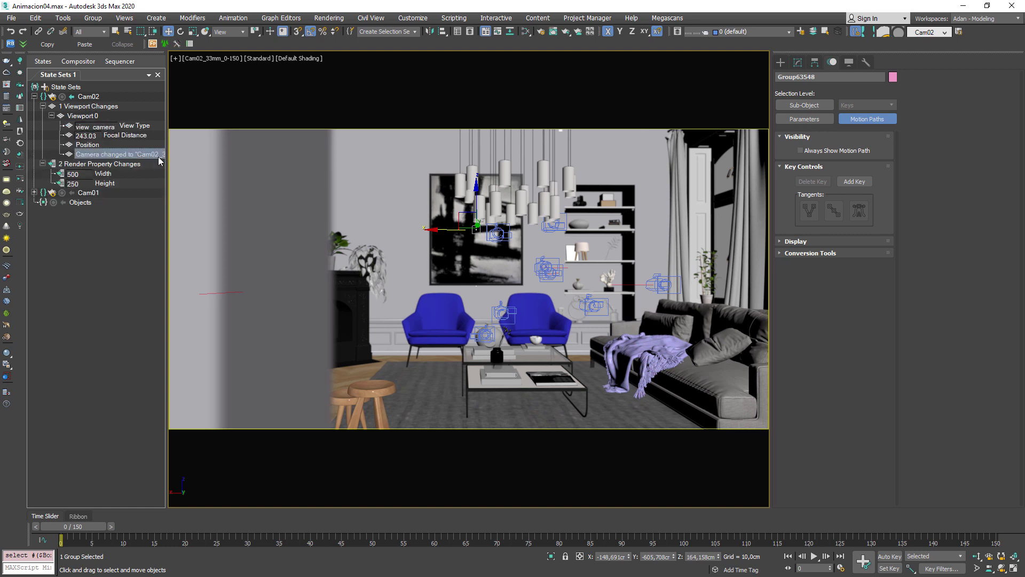
left_click(44, 106)
- Set the render width recorded in the Cam02 state to 1200 directly in its render property changes
left_click(67, 117)
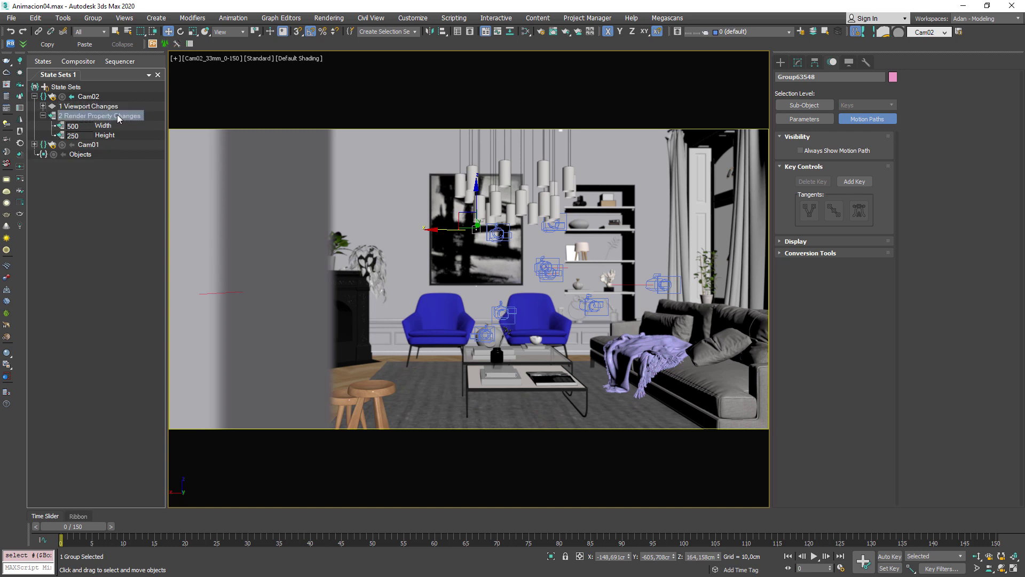
double_click(80, 126)
double_click(85, 138)
key("shift+Tab")
type("1200")
key("Return")
left_click(74, 98)
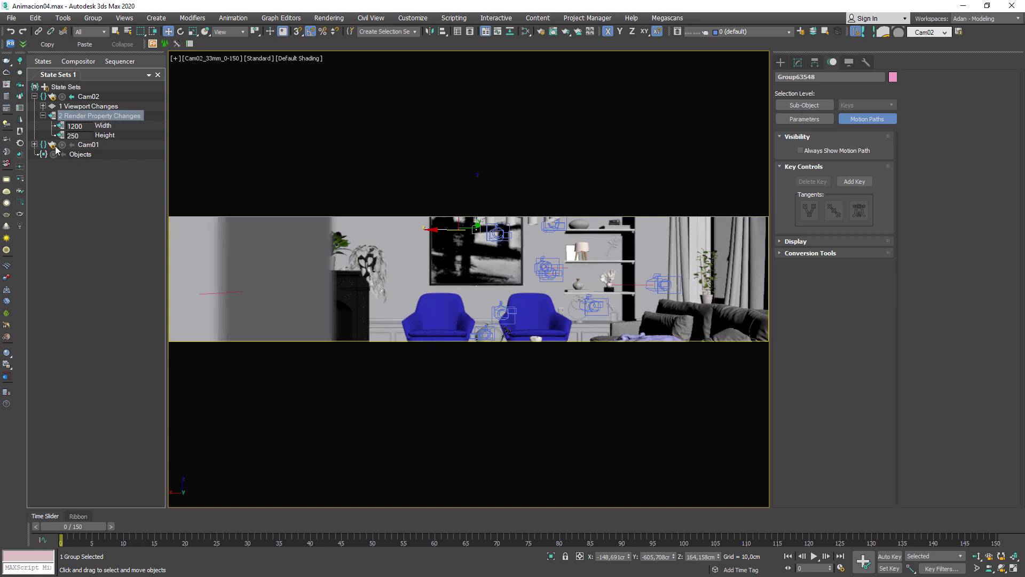
- Set the render width recorded in the Cam02 state to 720
double_click(80, 127)
type("720")
key("Return")
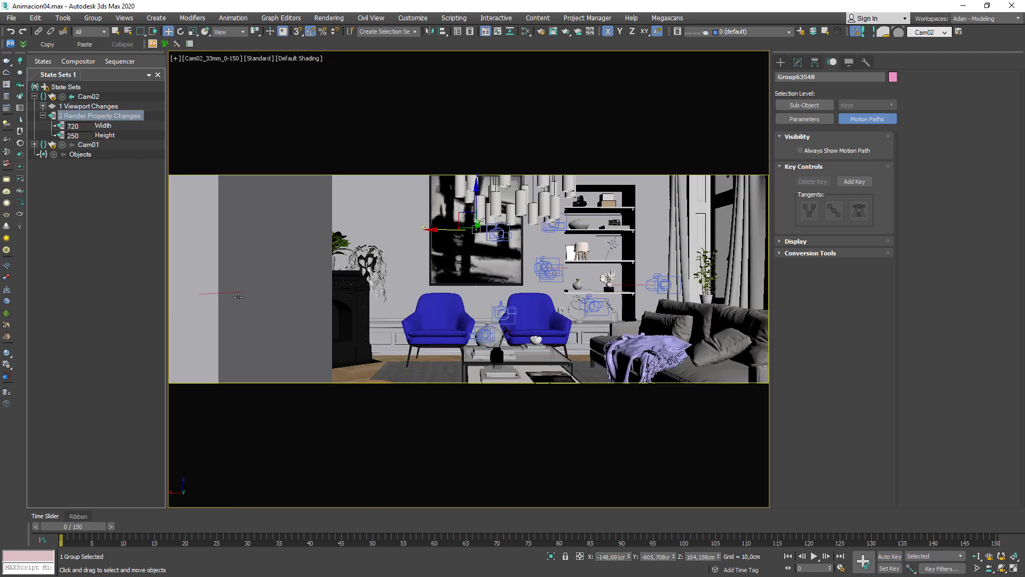
- Examine the changes recorded in Cam01 and compare them with Cam02's viewport and render property changes
left_click(35, 146)
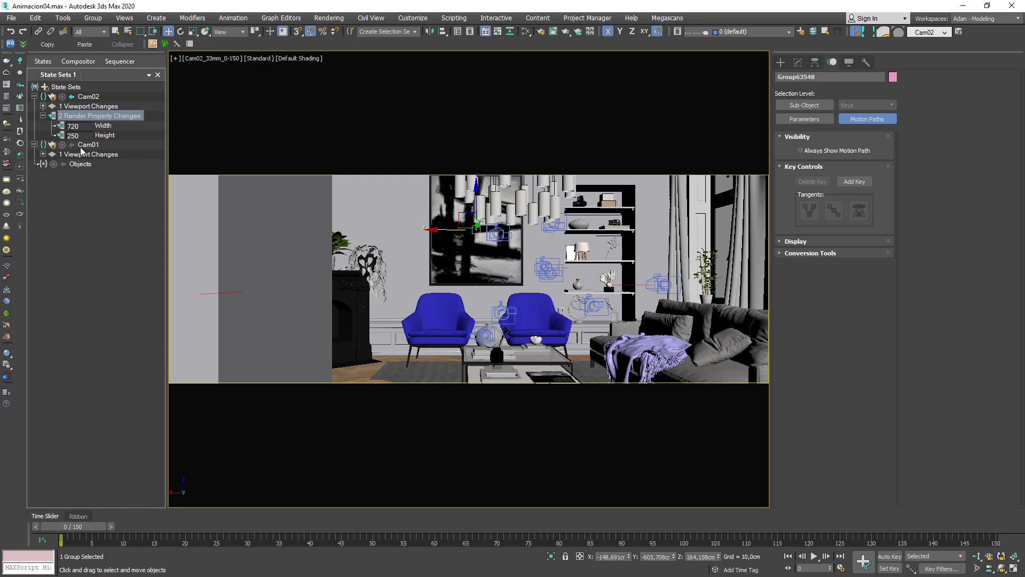
left_click(88, 145)
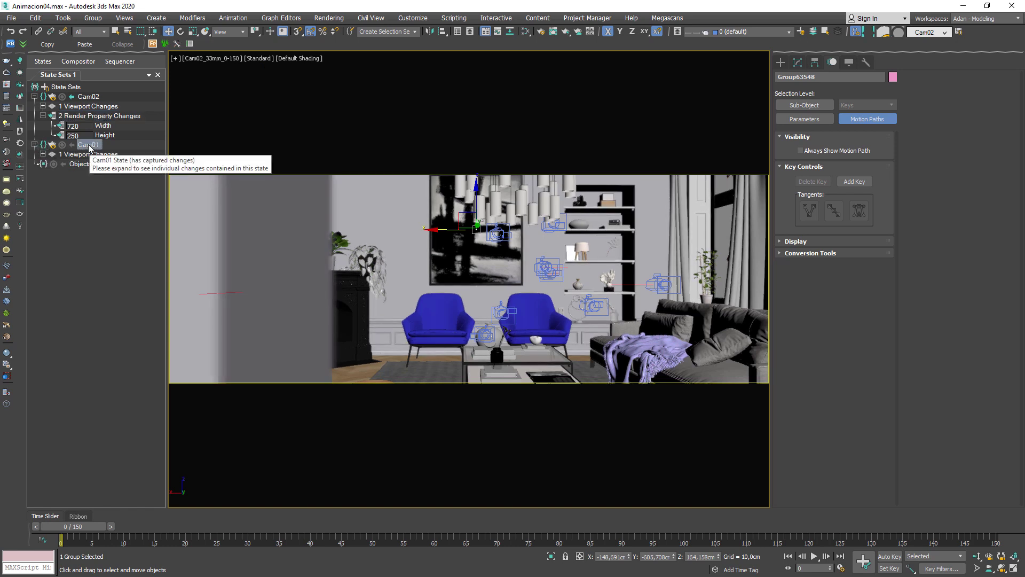
left_click(90, 116)
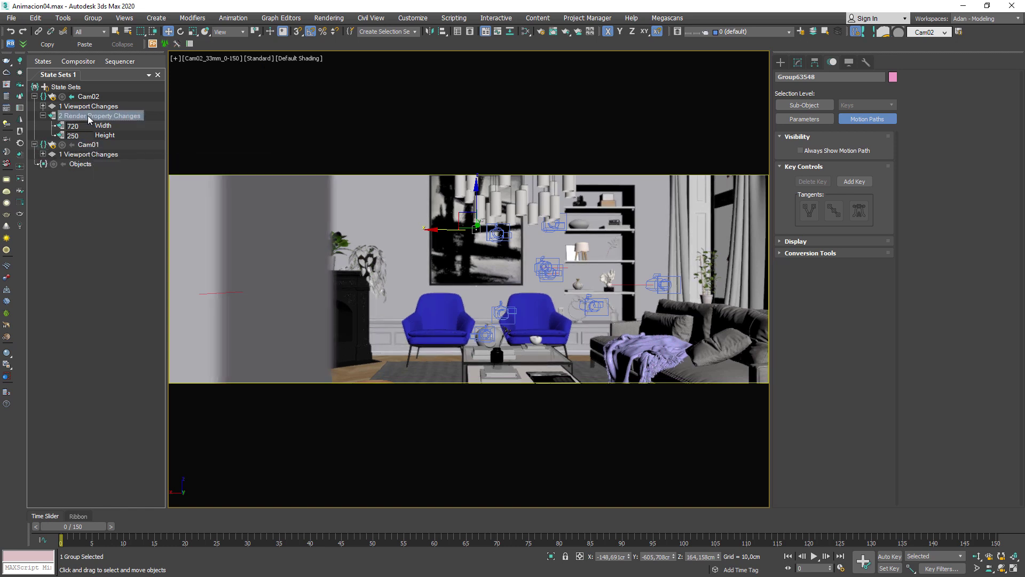
left_click(87, 107)
left_click(44, 106)
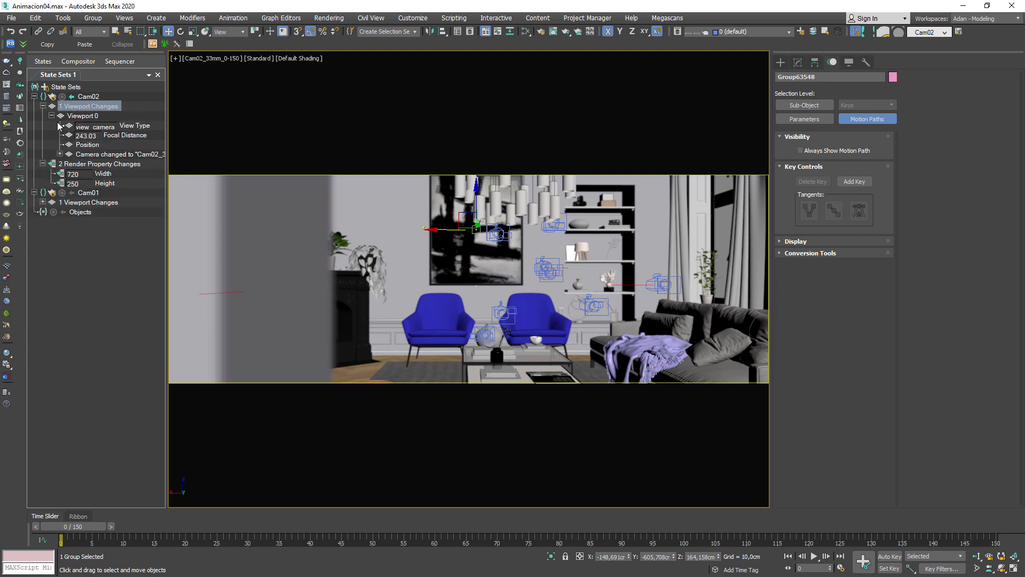
left_click(43, 107)
left_click(43, 116)
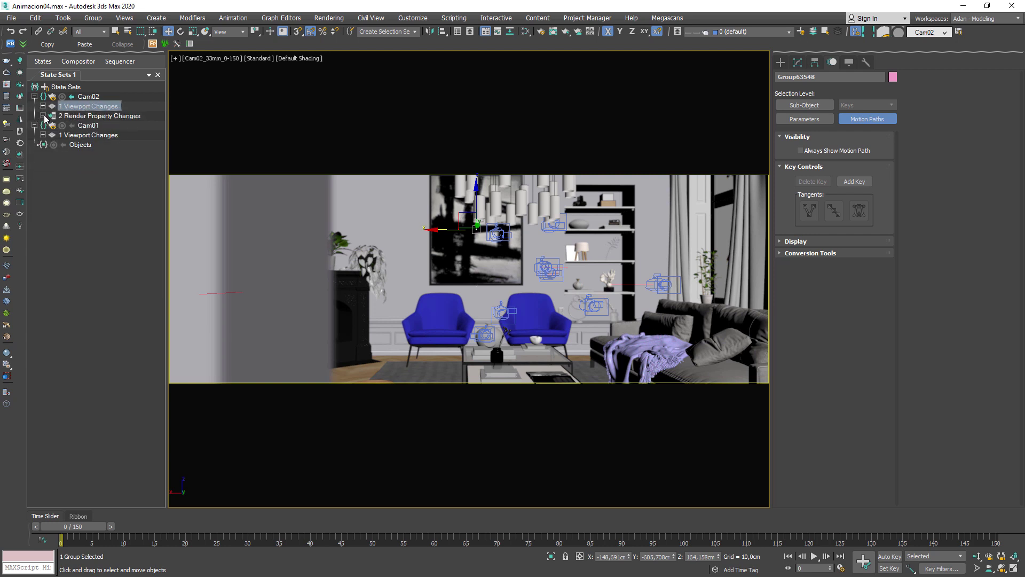
left_click(43, 115)
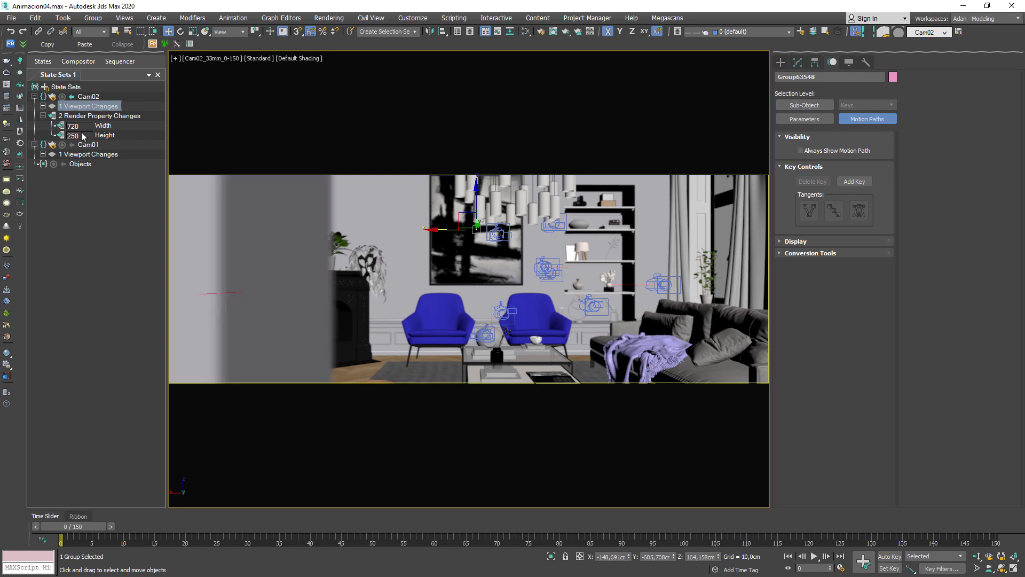
- Make Cam01 the active state and delete the Cam02 state
left_click(87, 97)
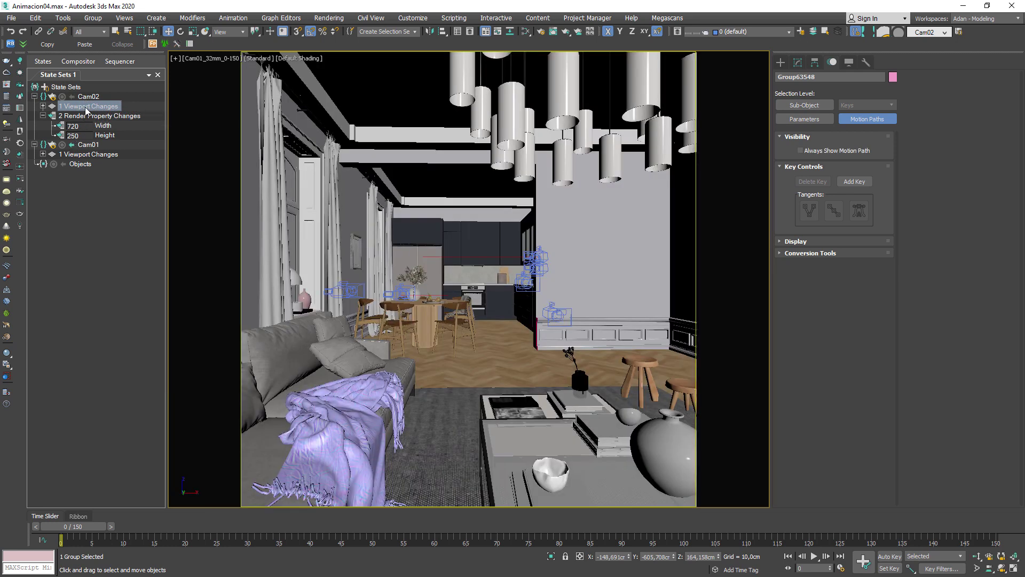
left_click(88, 97)
right_click(86, 99)
left_click(115, 227)
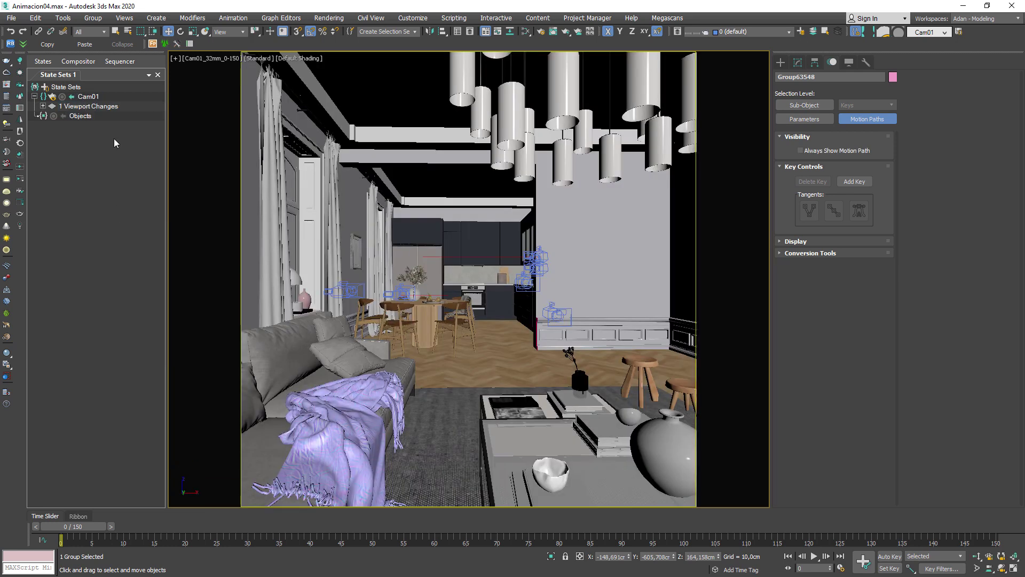
- Examine the camera and view settings recorded under the viewport changes of the Cam01 state
left_click(92, 101)
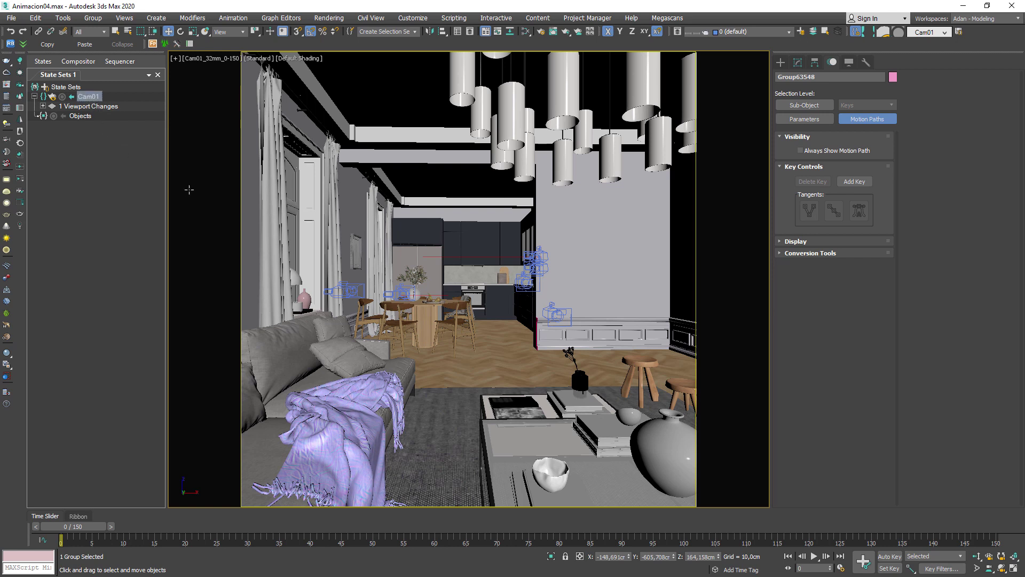
left_click(43, 106)
left_click(52, 115)
left_click(64, 106)
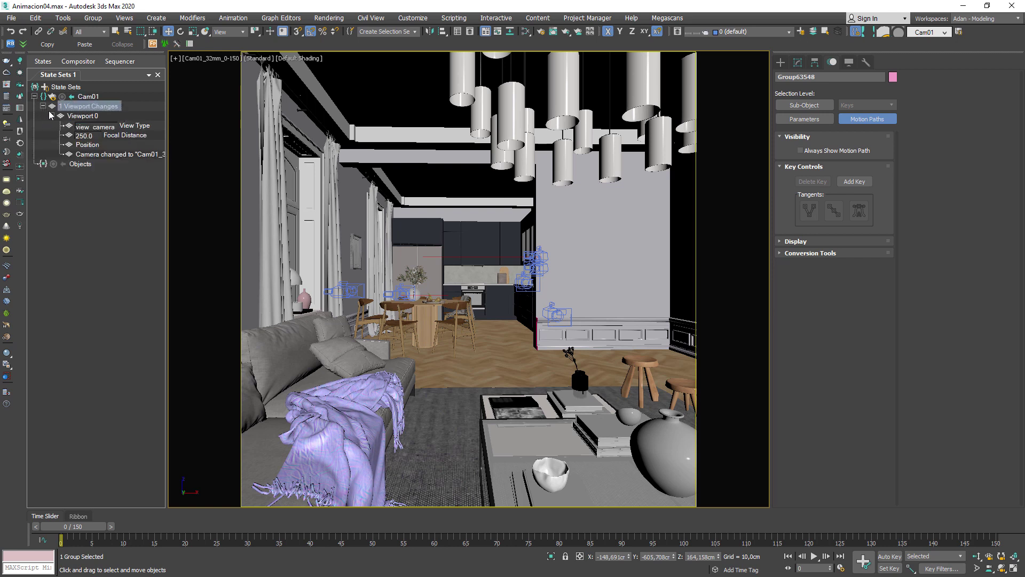
left_click(42, 105)
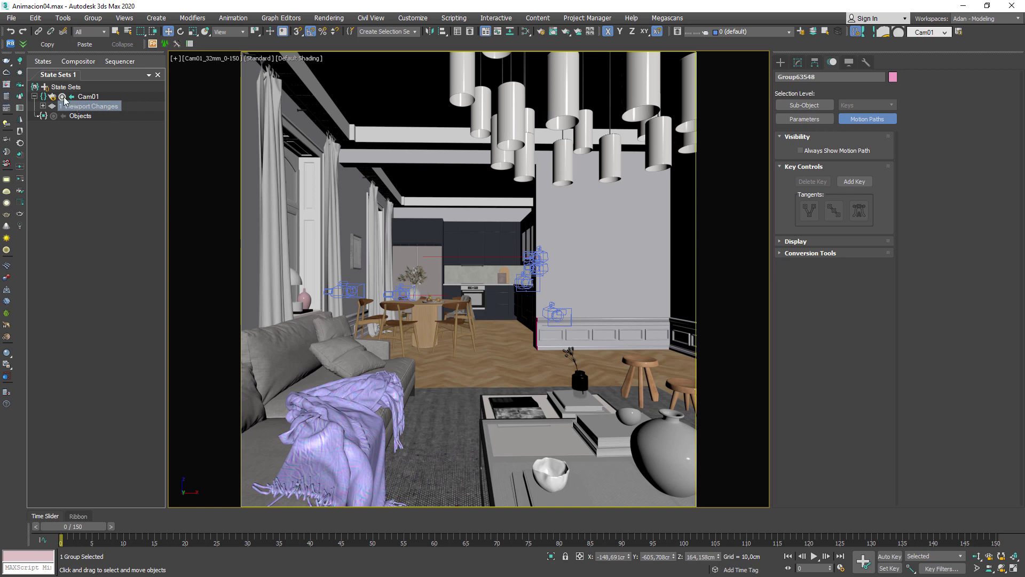
- Set the render output size to 720 by 720 in Render Setup while Cam01 is recording
left_click(7, 98)
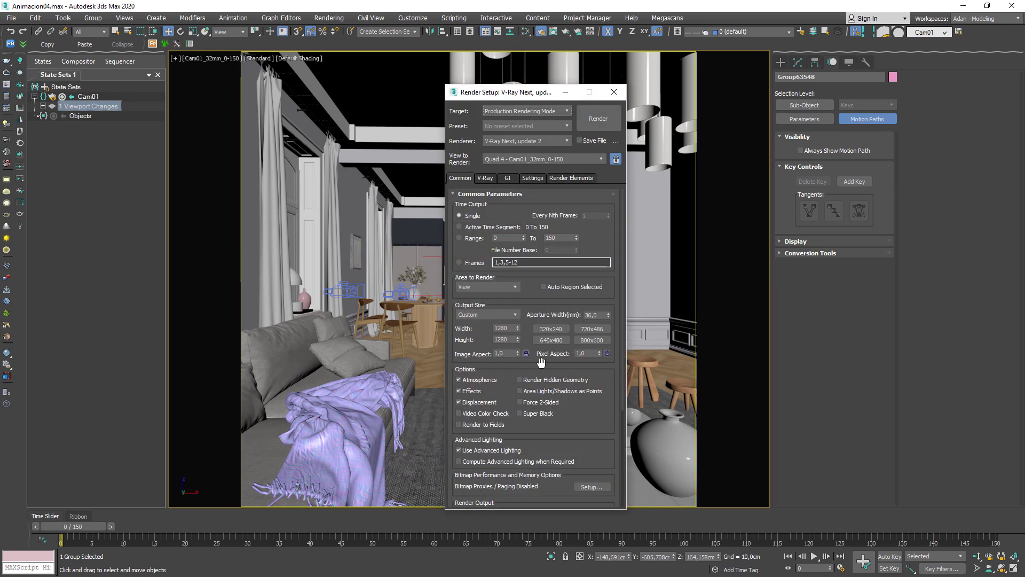
double_click(511, 331)
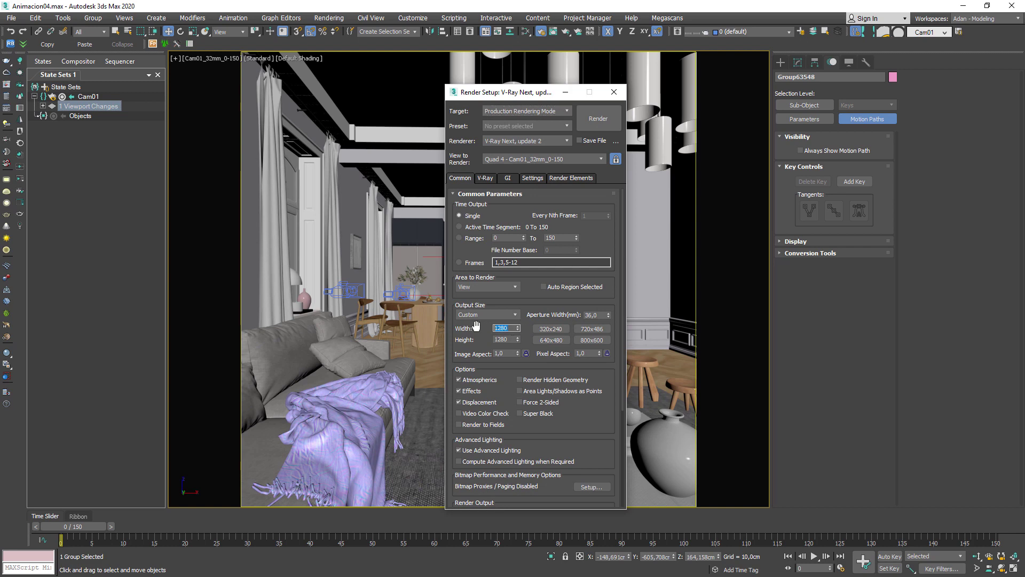
type("720")
key("Tab")
type("7")
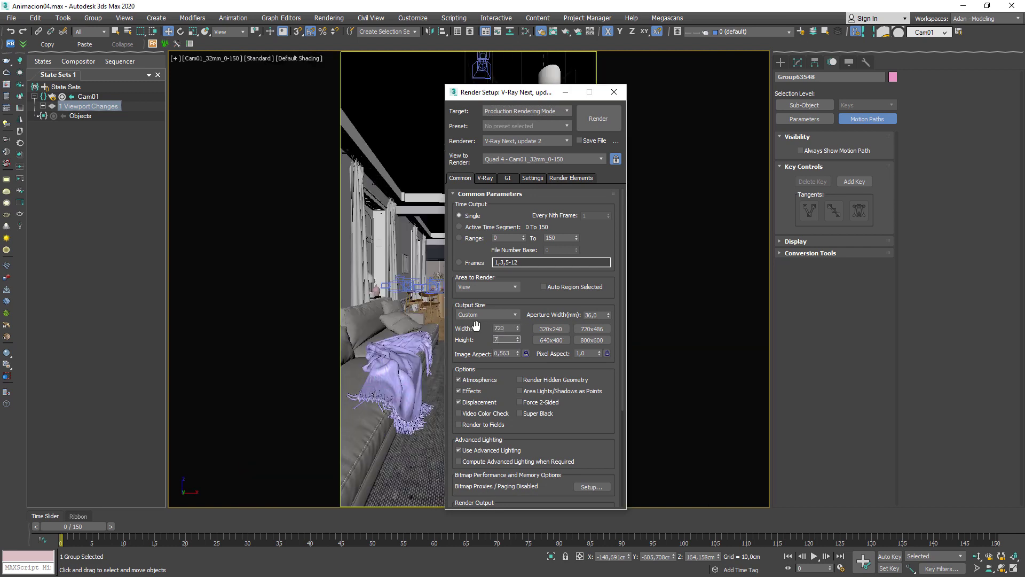
key("Return")
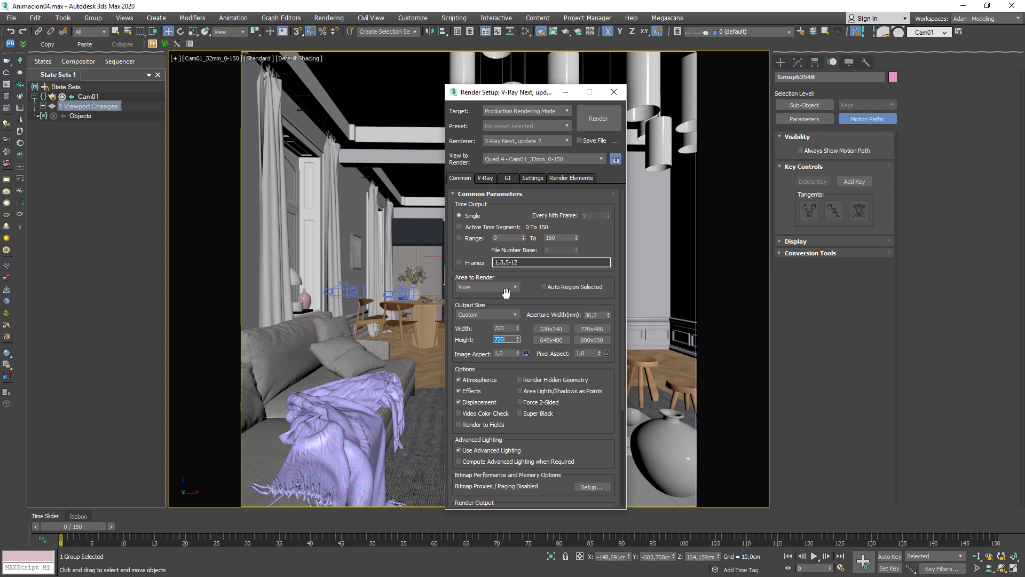
- Enable separate render channels in the V-Ray frame buffer and save them as Cam01_.exr in the Cam01 folder with the default OpenEXR configuration
left_click(486, 179)
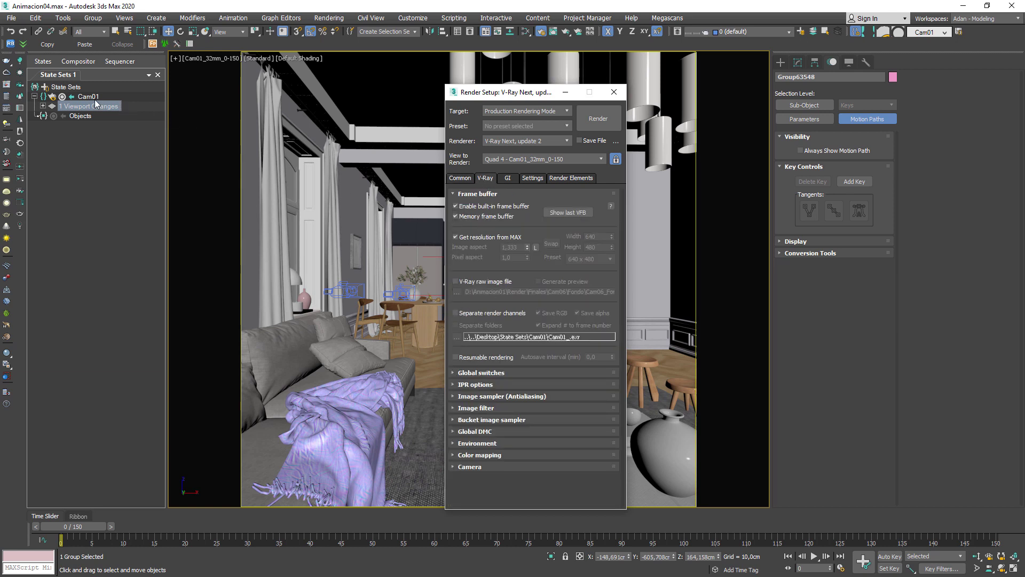
left_click(456, 314)
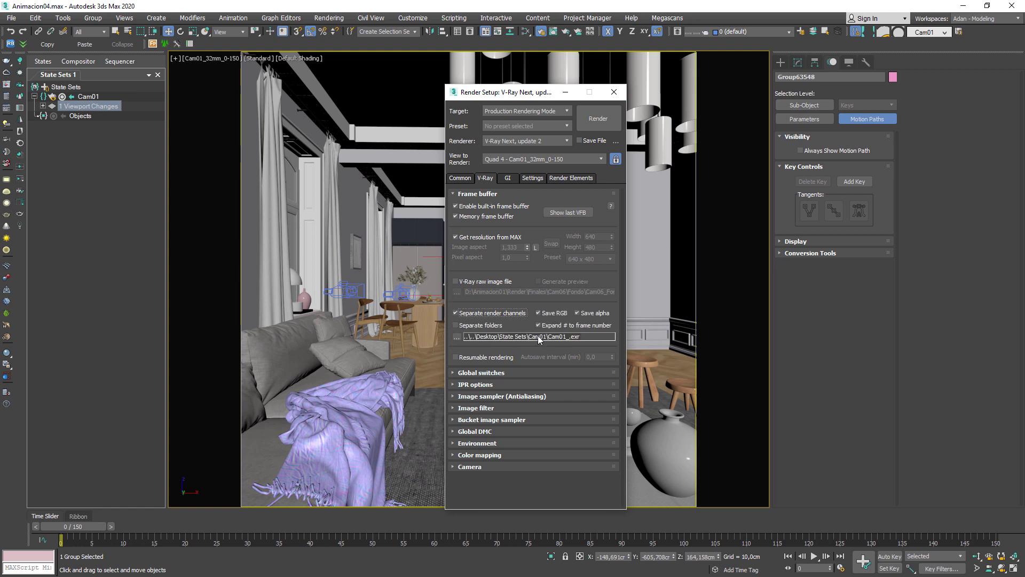
left_click(457, 336)
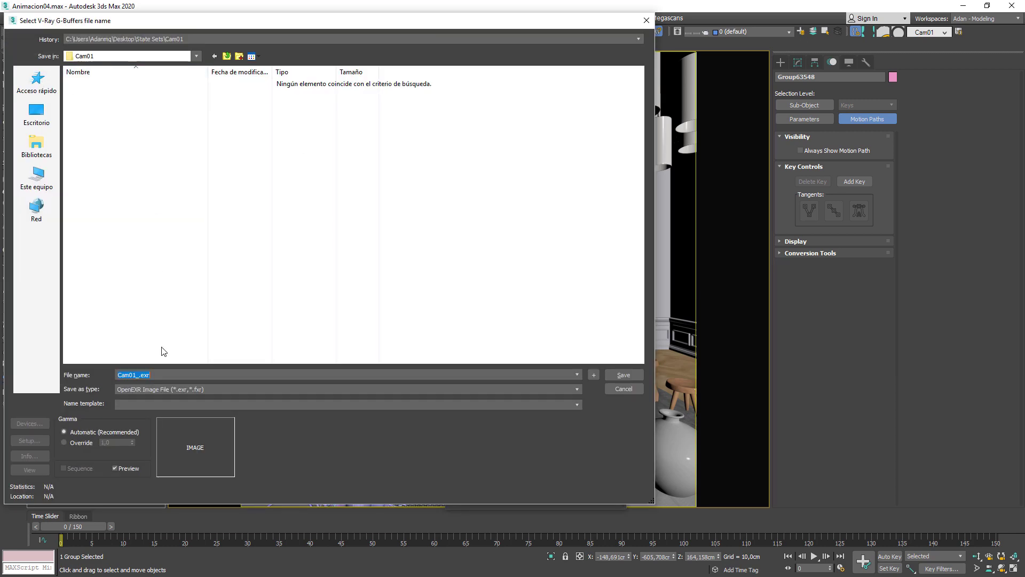
left_click(623, 374)
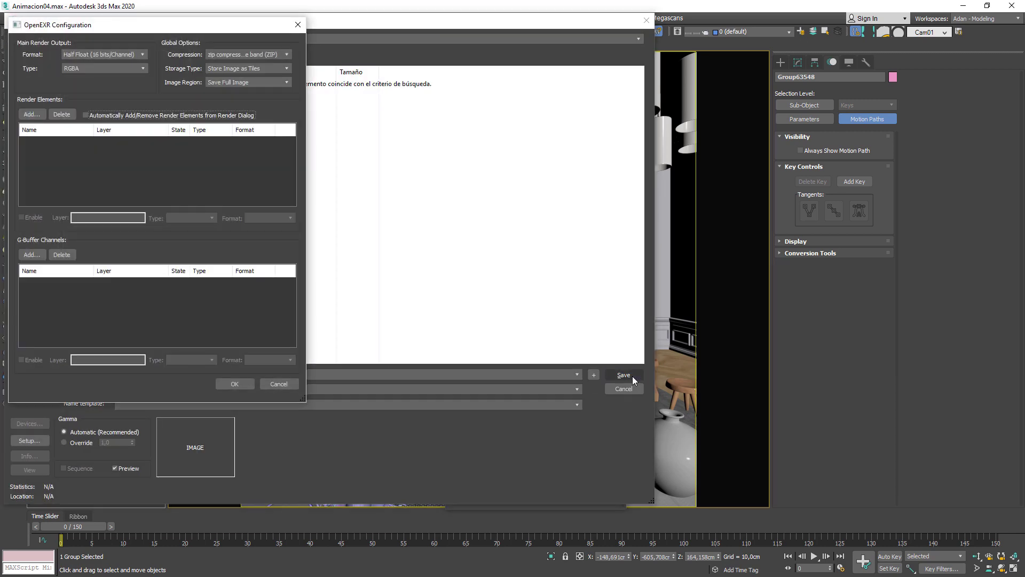
left_click(199, 382)
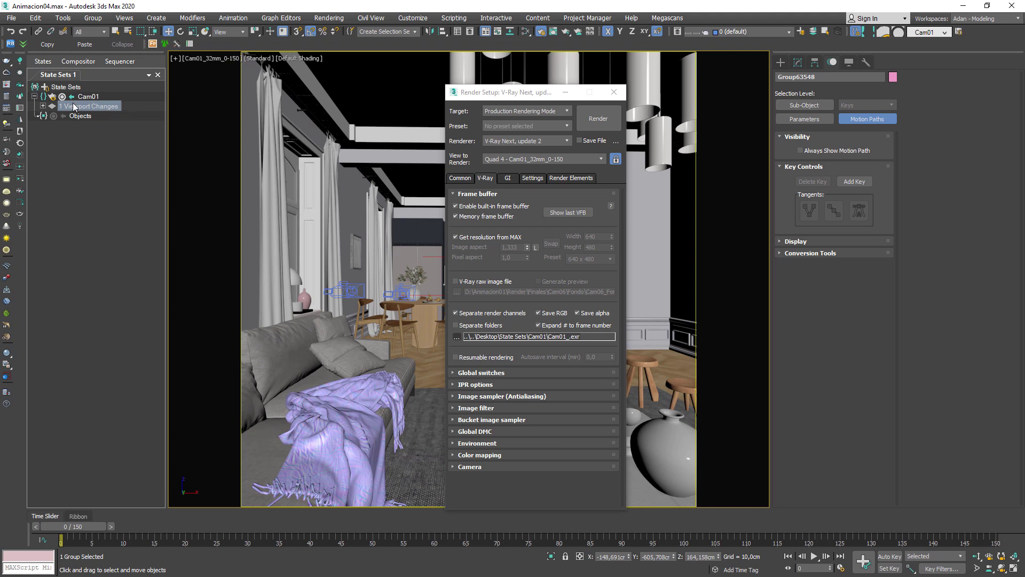
- Stop recording Cam01, check its captured viewport and render property changes, and close Render Setup
left_click(62, 97)
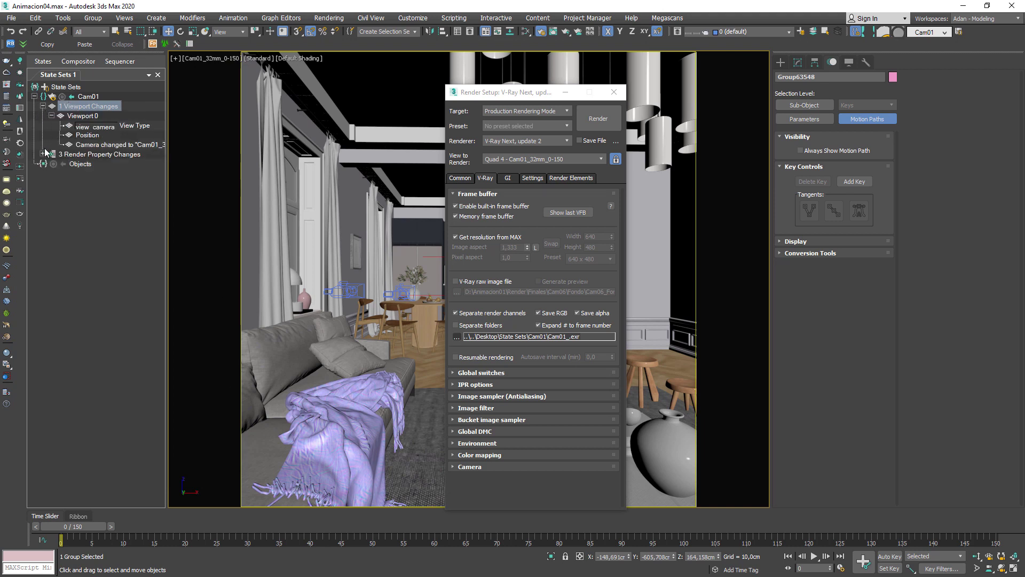
left_click(43, 154)
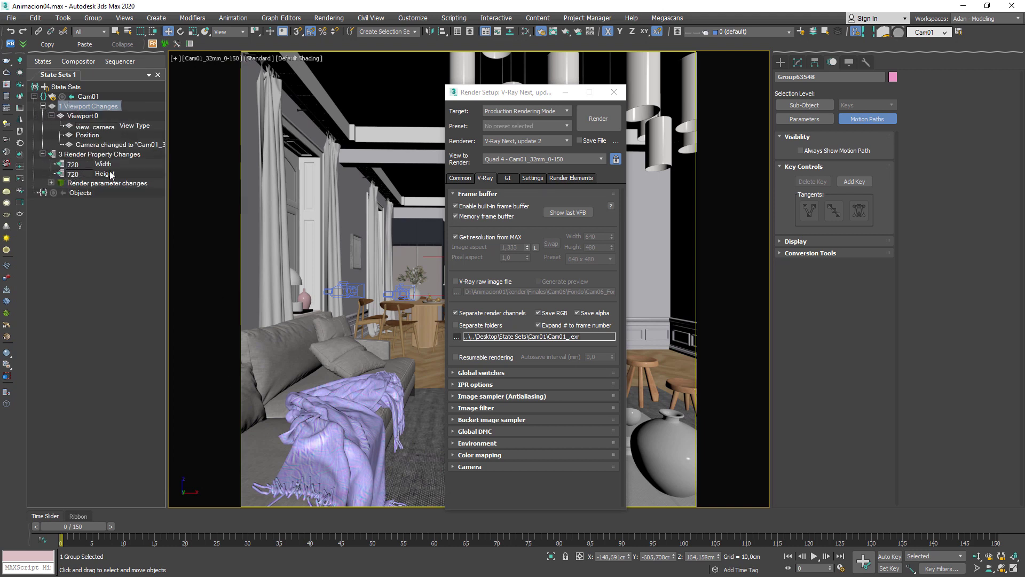
left_click(55, 182)
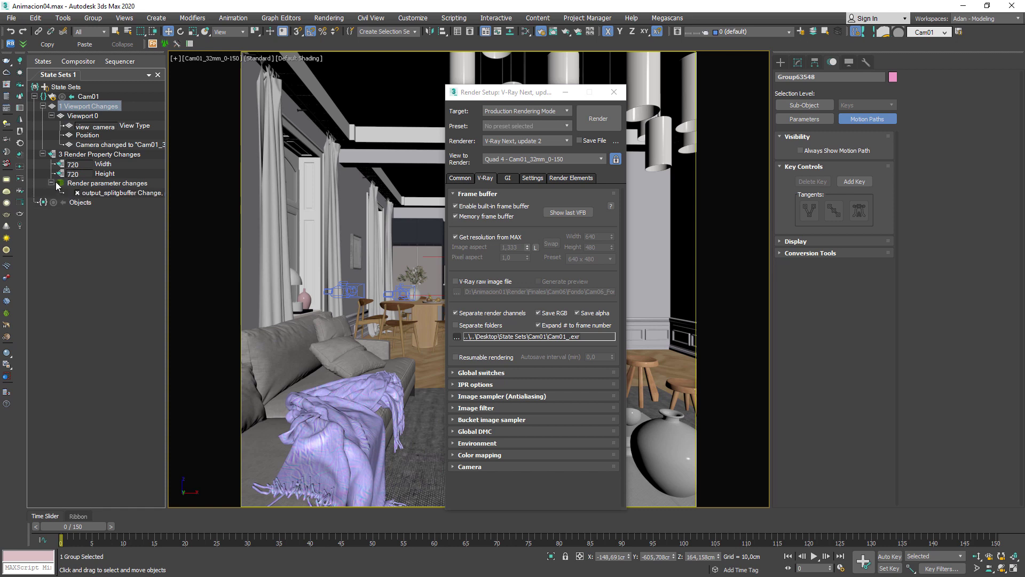
left_click(43, 106)
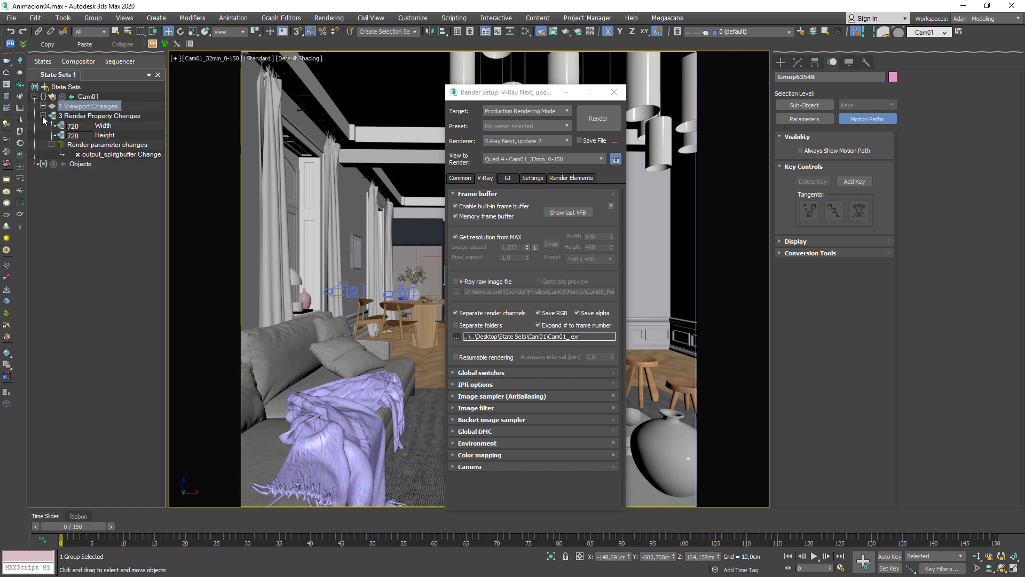
left_click(43, 115)
left_click(613, 93)
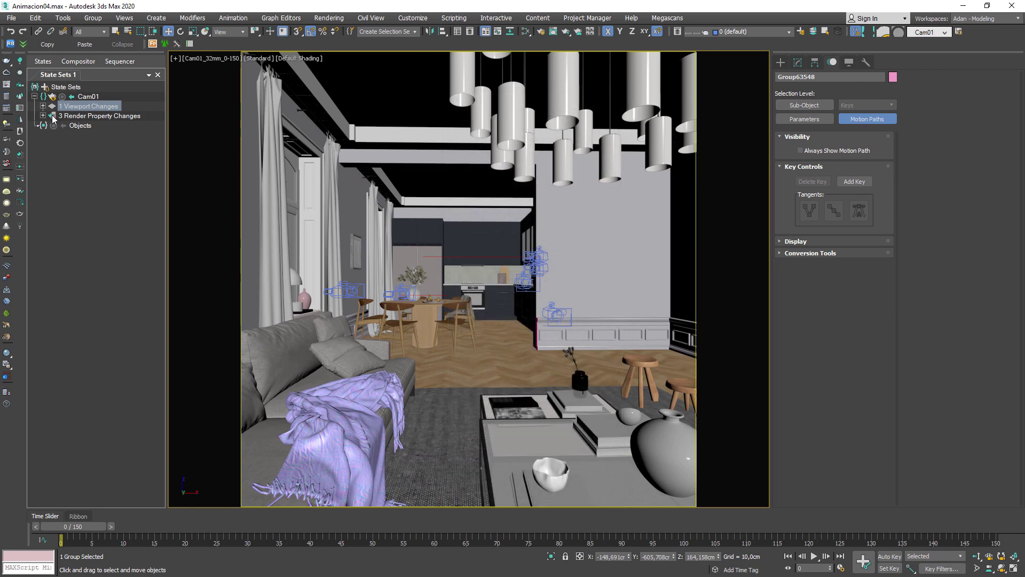
- Create a reusable template from the Cam01 state
left_click(88, 96)
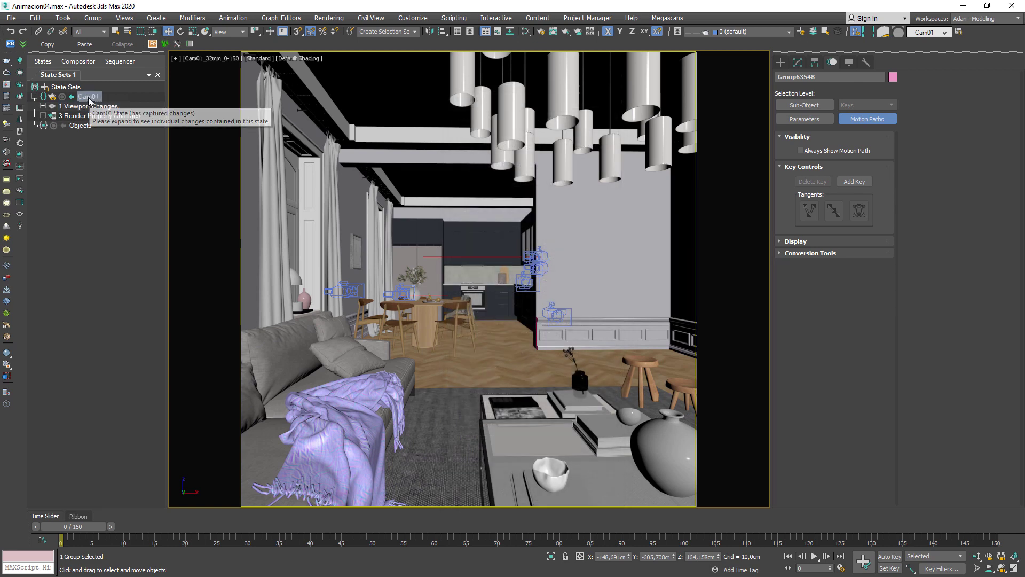
left_click(43, 116)
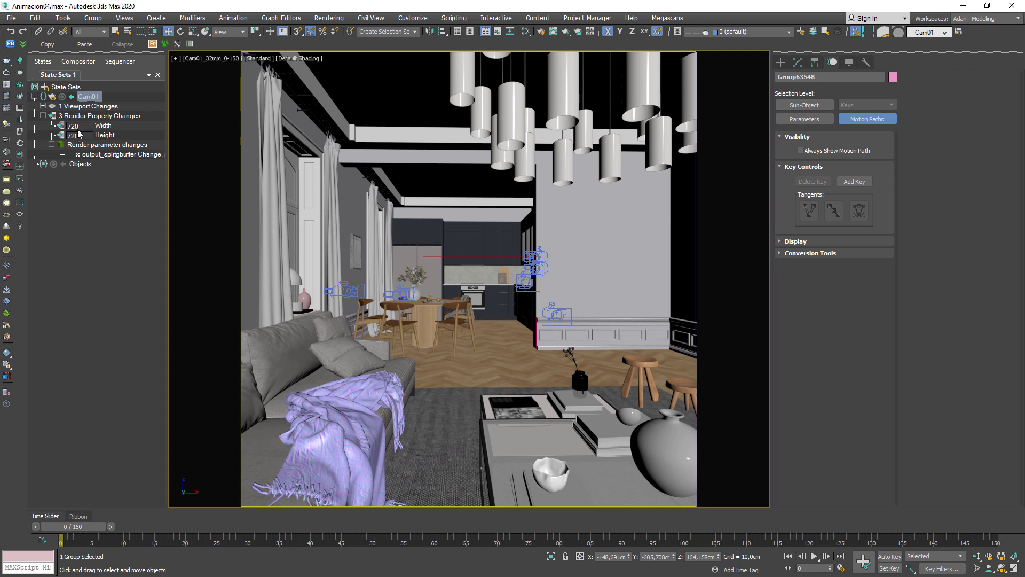
right_click(92, 98)
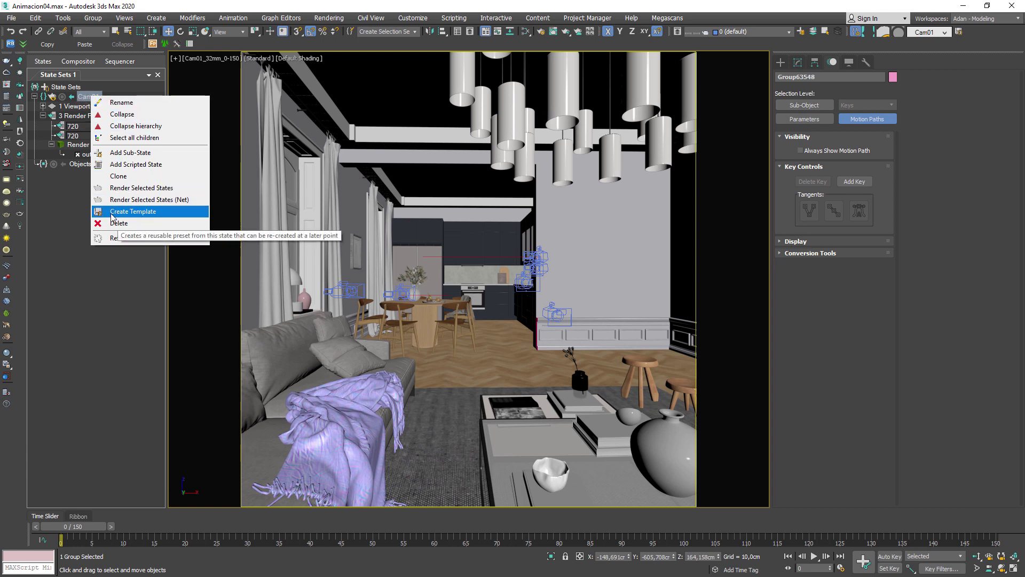
left_click(140, 212)
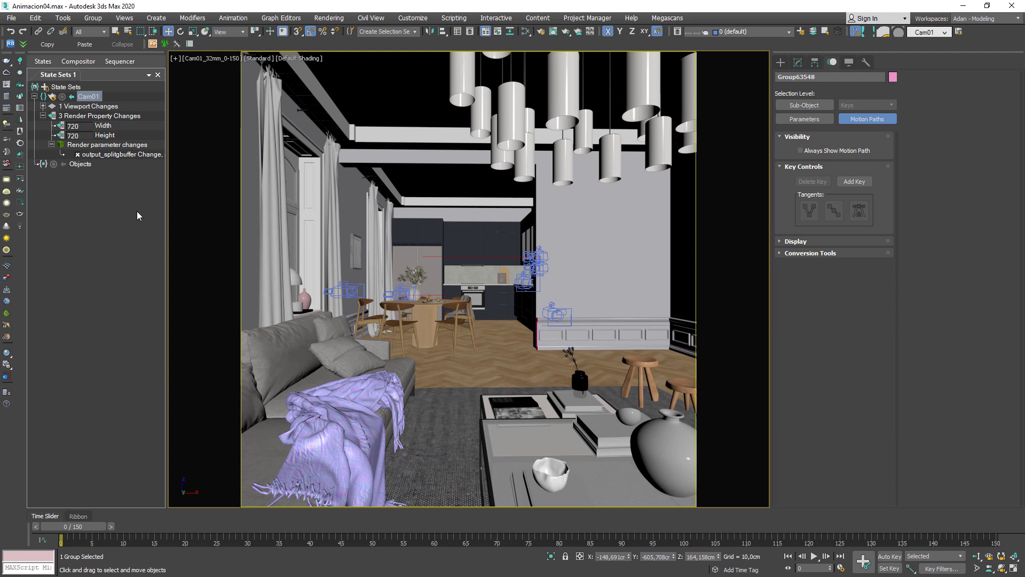
- Add a new state from the Cam01 template and expand its viewport and render property changes
right_click(63, 88)
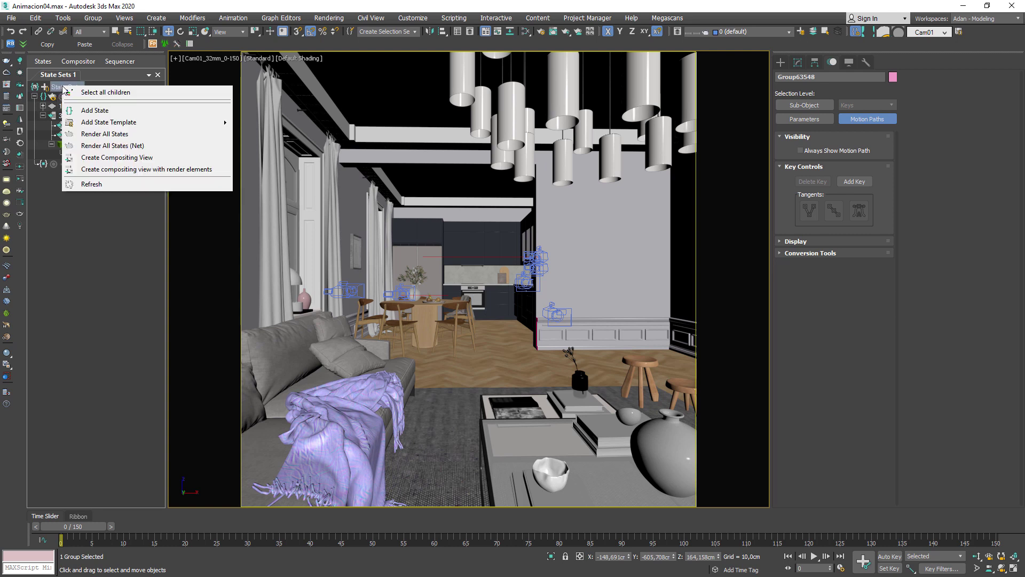
mouse_move(128, 122)
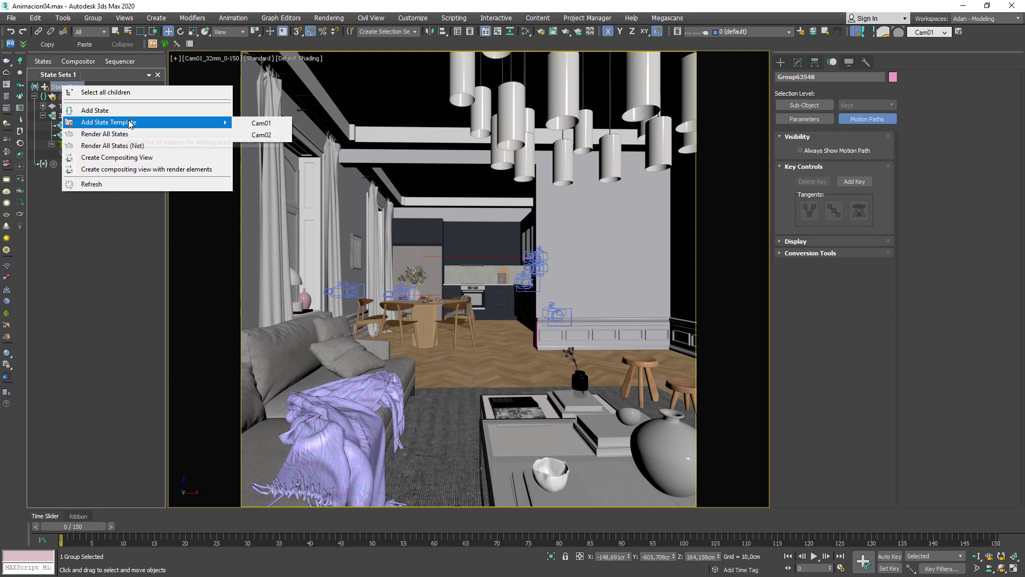
left_click(257, 126)
left_click(35, 175)
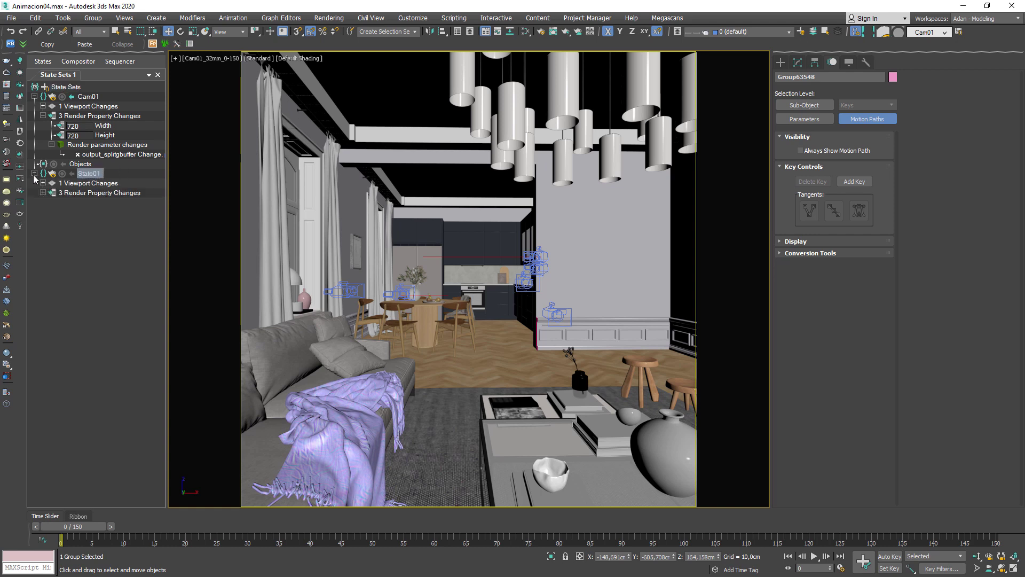
left_click(43, 184)
left_click(42, 202)
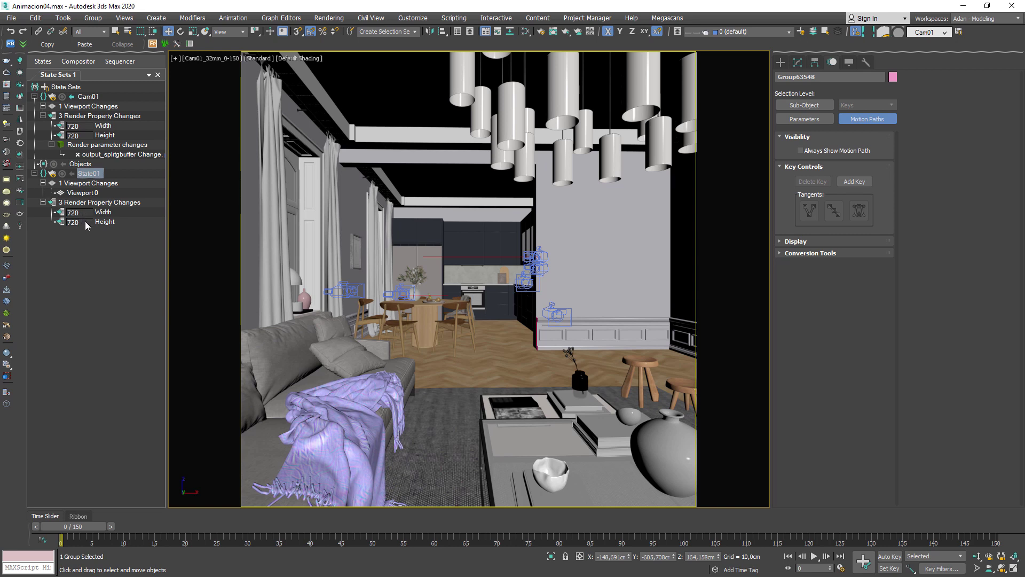
- Place the new state between Cam01 and Objects in the state list and rename it Cam02
left_click_drag(85, 226, 35, 104)
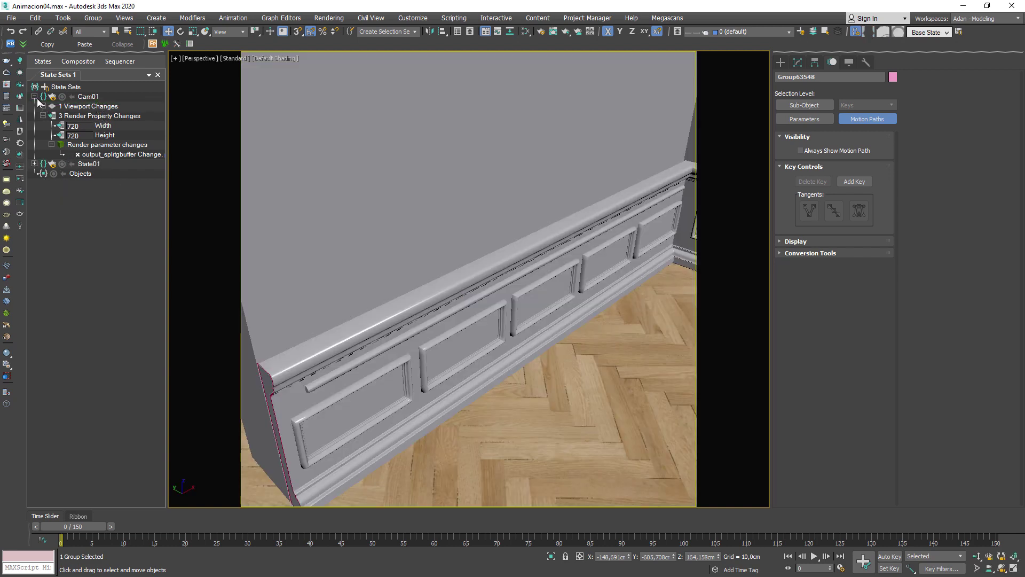
left_click(34, 97)
left_click(91, 107)
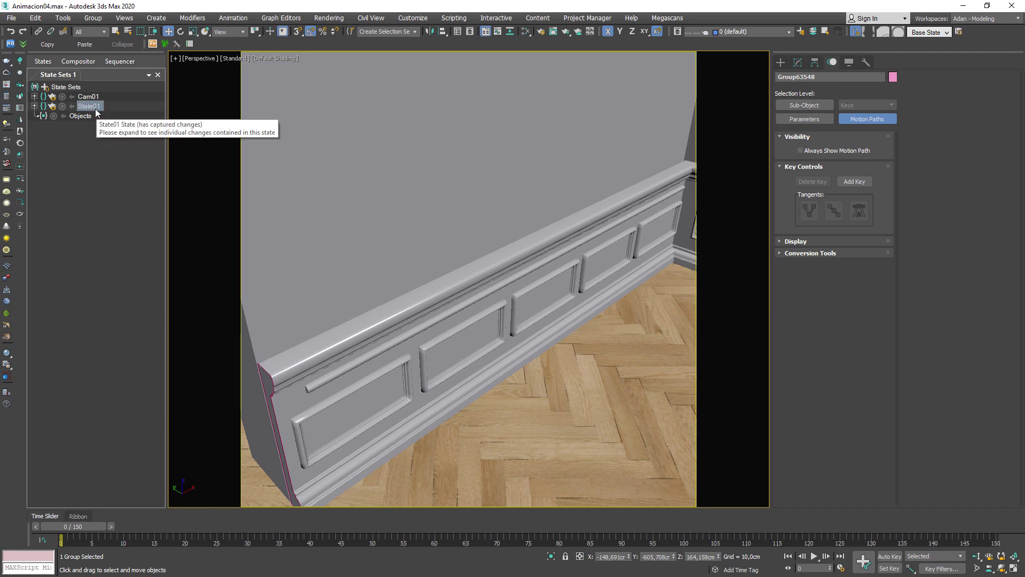
right_click(96, 111)
left_click(148, 117)
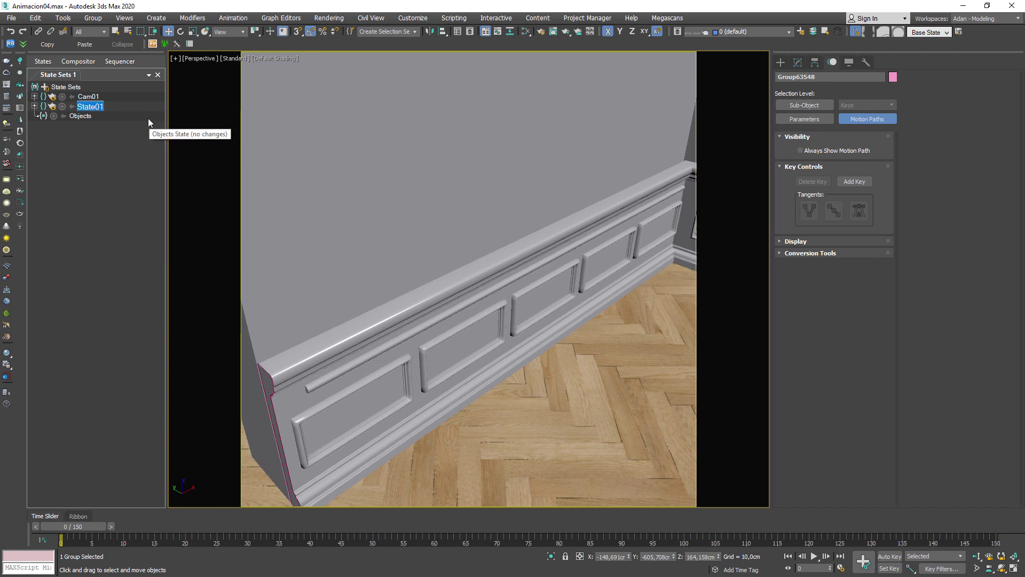
type("Cam02")
key("Return")
- Record the switch to the Cam02_33mm_0-150 camera view in the Cam02 state and expand the state
left_click(62, 107)
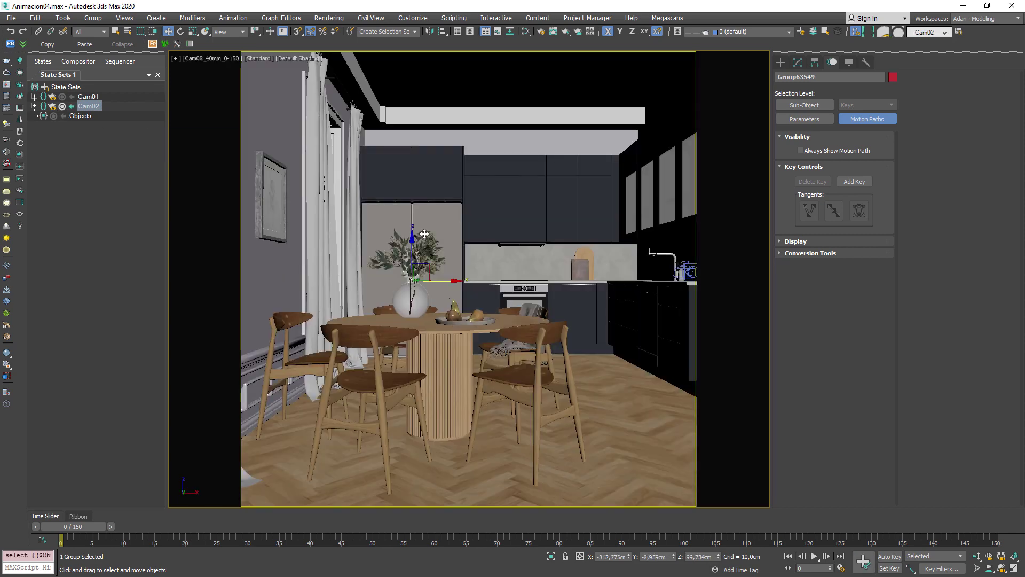
double_click(486, 224)
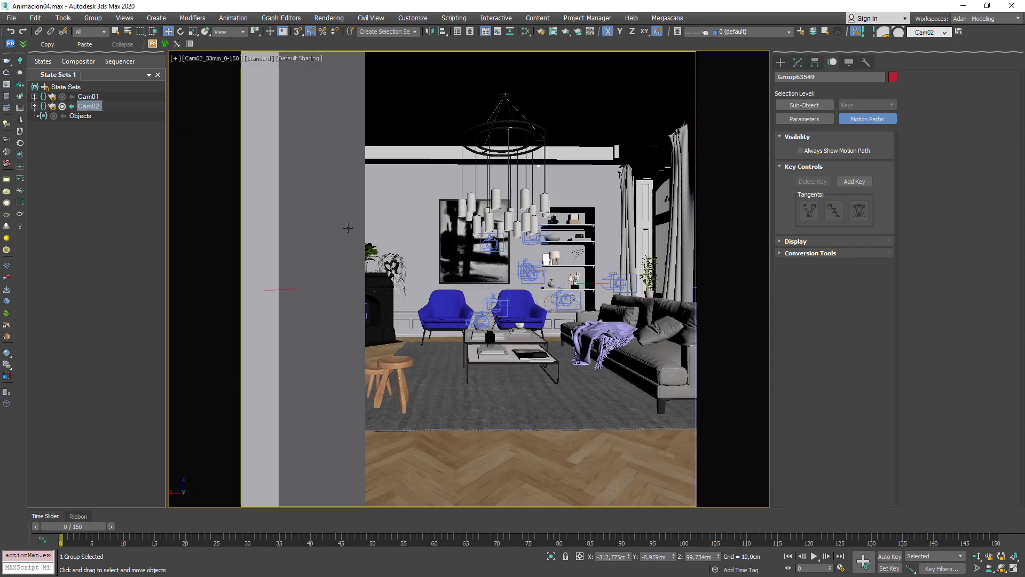
left_click(35, 106)
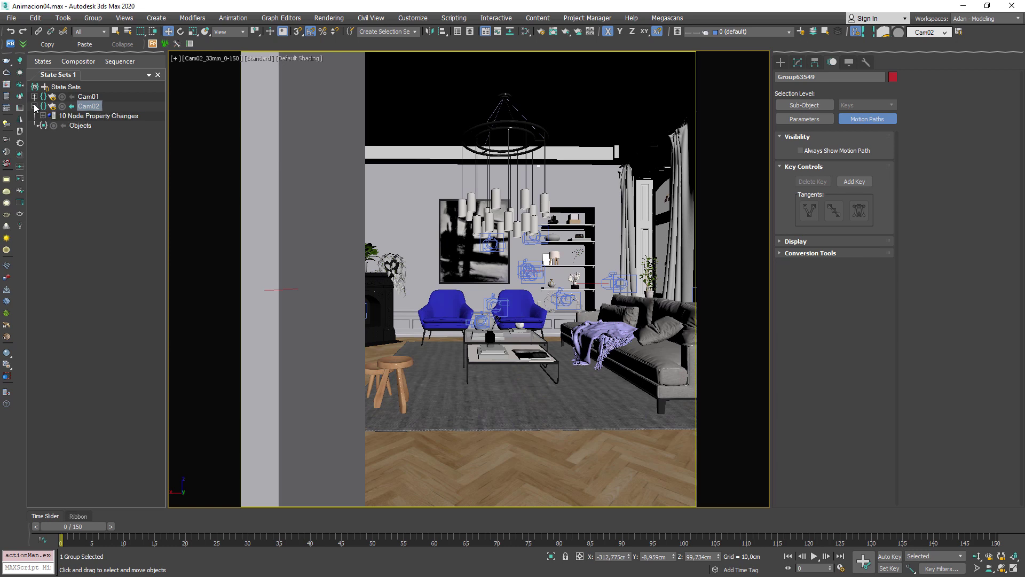
- Delete the unwanted node property changes captured in the Cam02 state
left_click(43, 116)
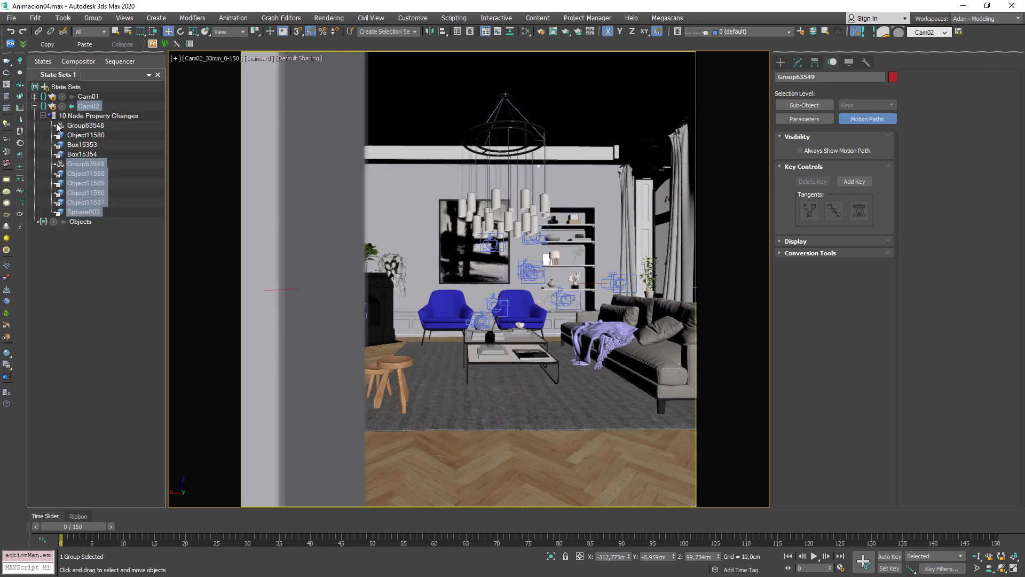
left_click(425, 258)
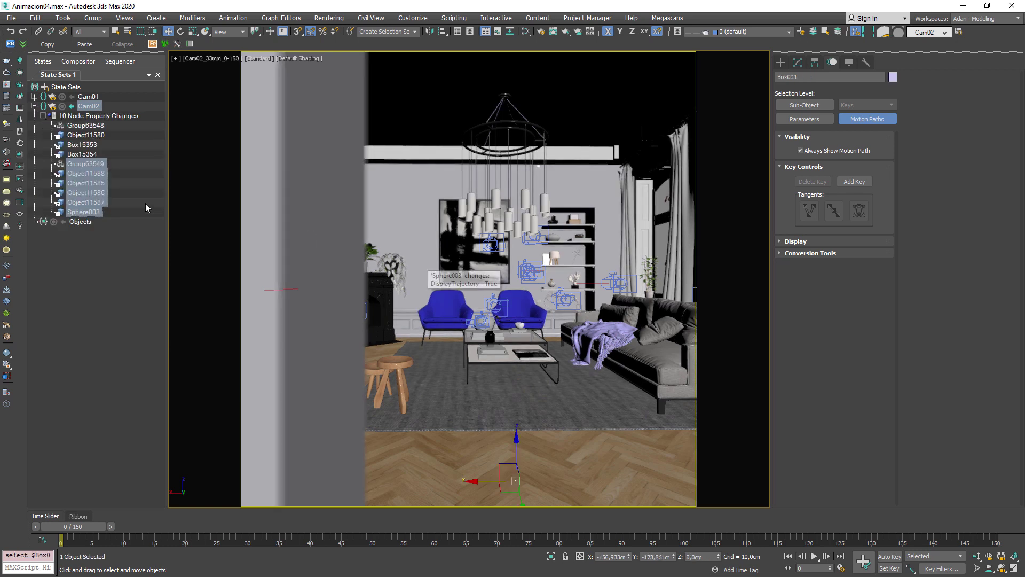
left_click(86, 116)
right_click(90, 116)
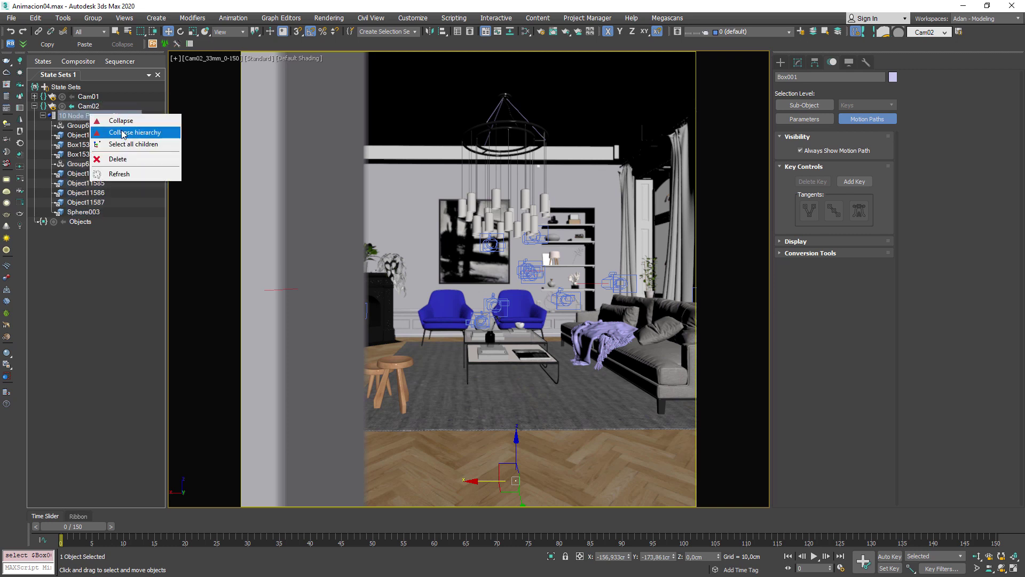
left_click(116, 160)
- Set the render height recorded in the Cam02 state to 360 and apply the state
left_click(70, 126)
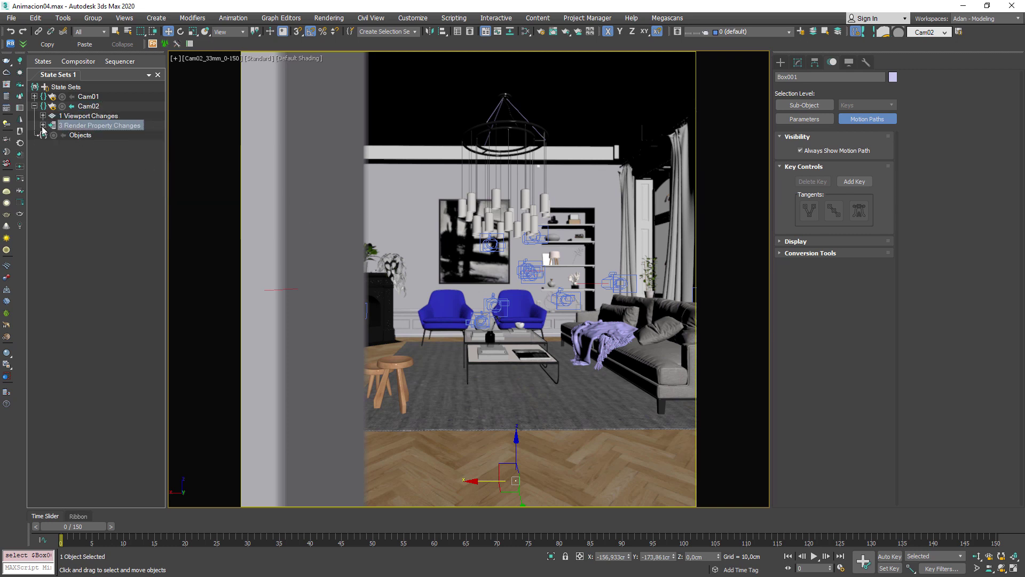
left_click(43, 125)
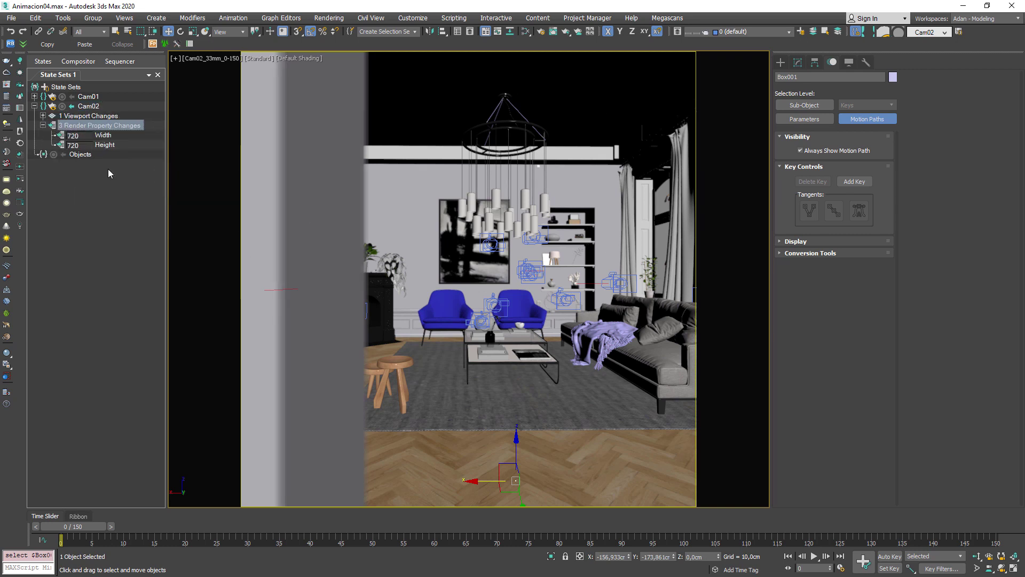
double_click(80, 137)
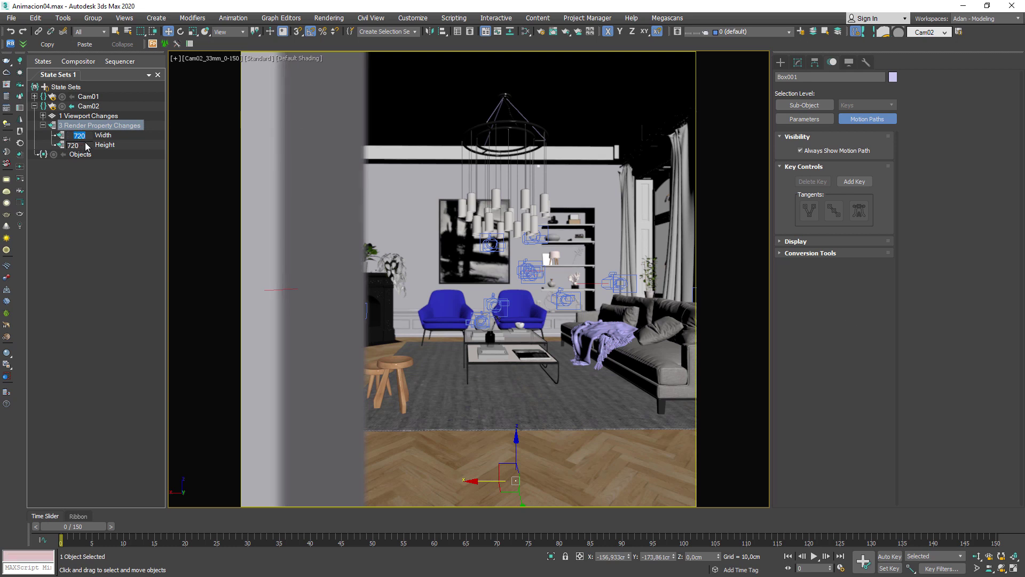
double_click(78, 146)
key("Return")
left_click(73, 108)
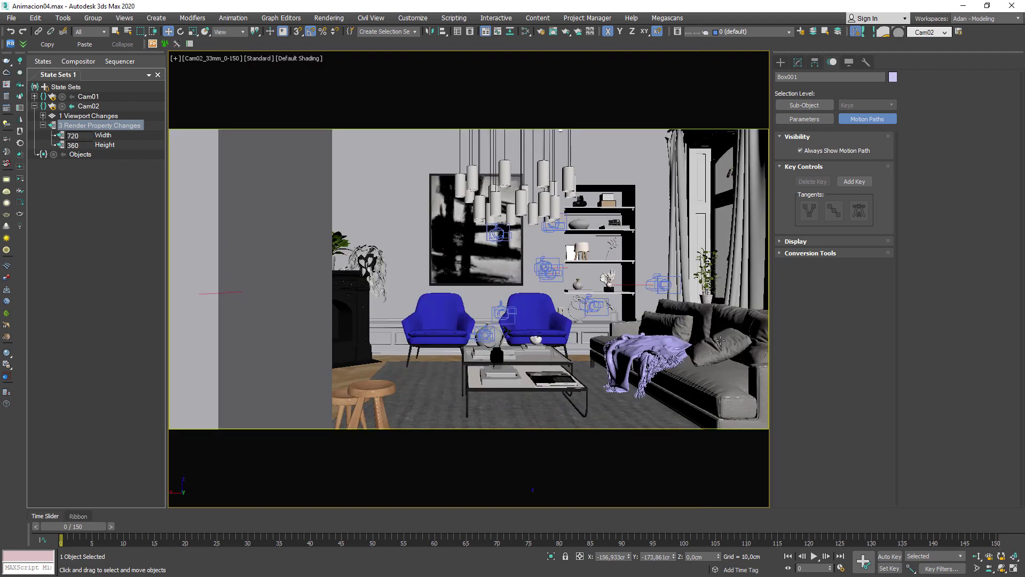
- Apply the Cam01 state and expand it to compare its recorded changes with those of Cam02
left_click(44, 125)
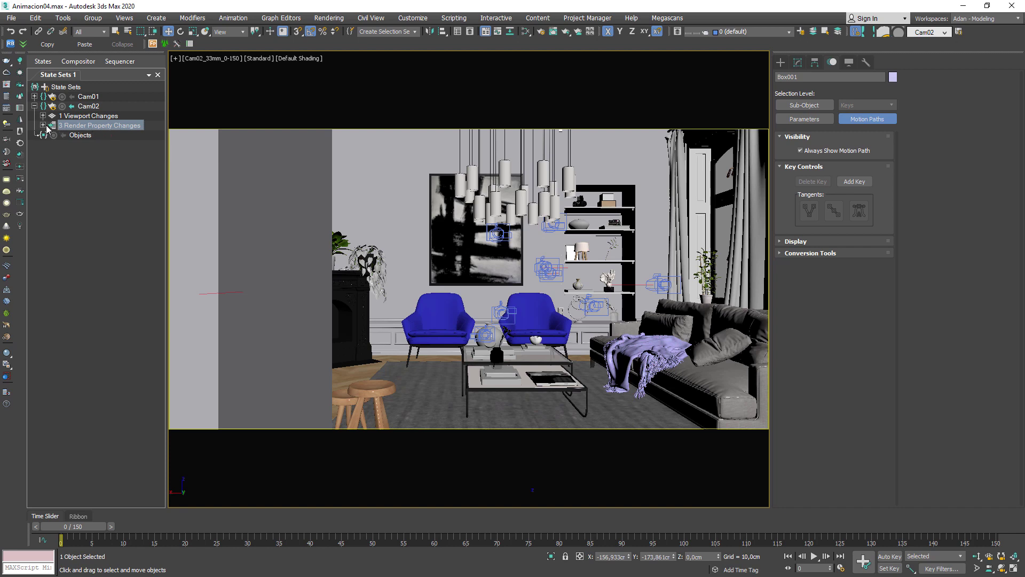
left_click(43, 126)
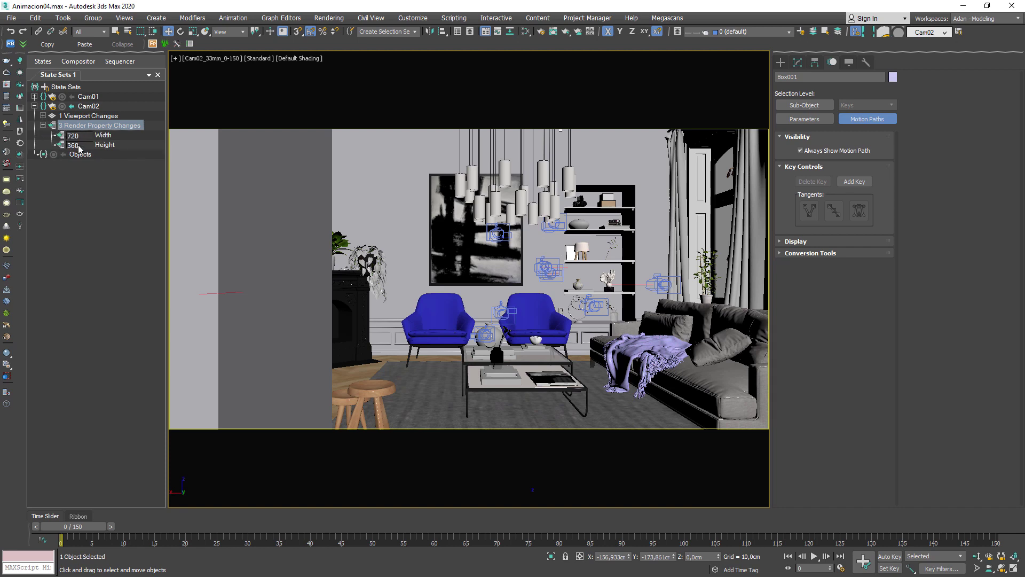
left_click(72, 96)
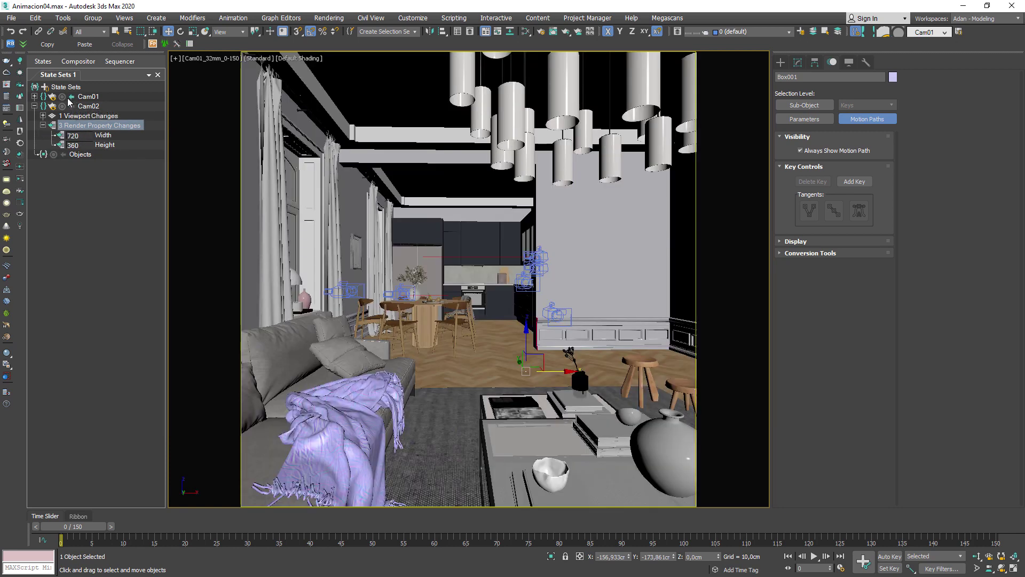
left_click(35, 96)
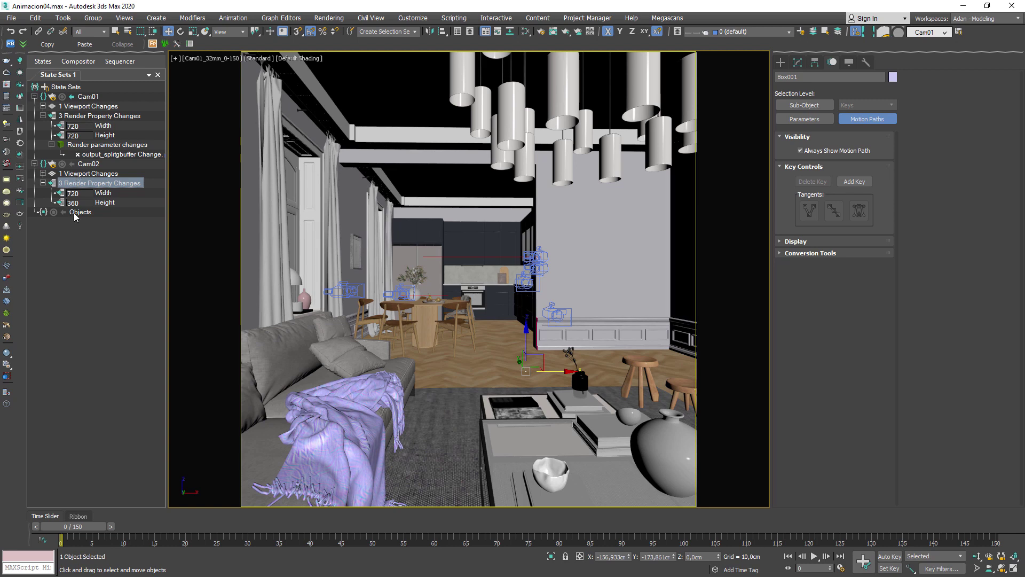
- Reapply the Cam02 state, start recording it and enable separate render channels in the V-Ray frame buffer settings
left_click(62, 165)
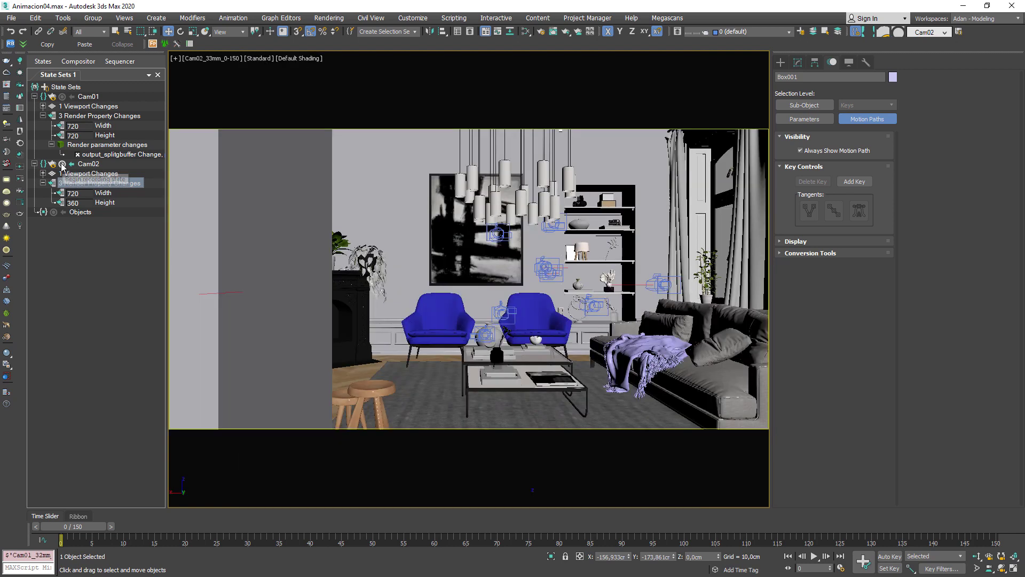
left_click(62, 165)
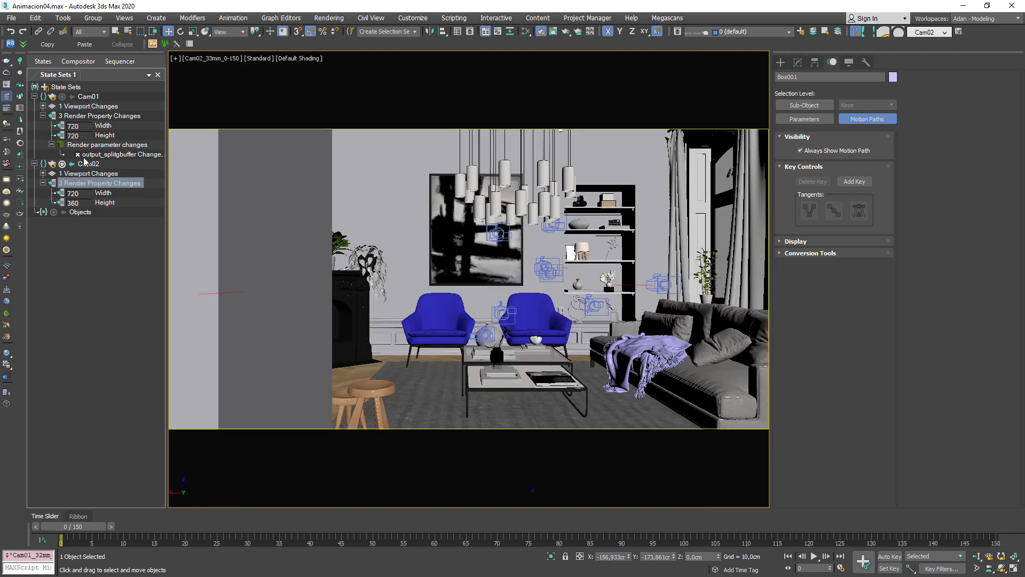
key("F10")
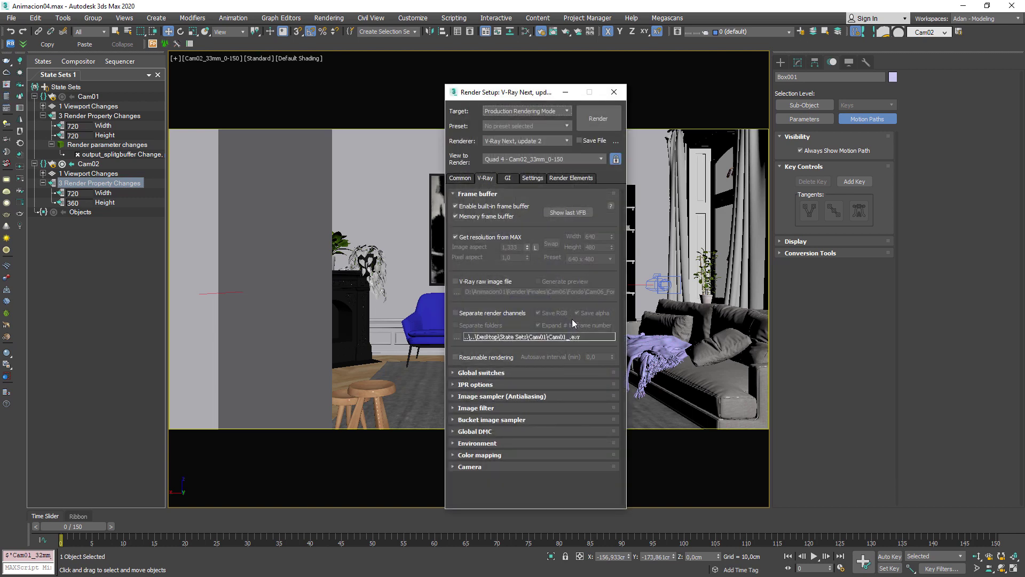
left_click(466, 312)
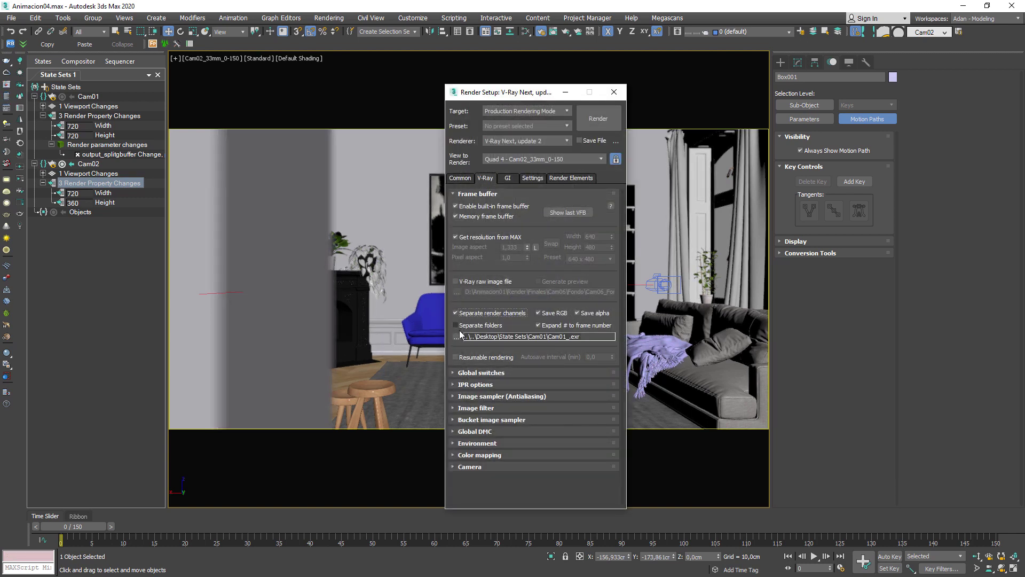
- Create a Cam02 folder inside State Sets for the separate render channels output and open it
left_click(456, 336)
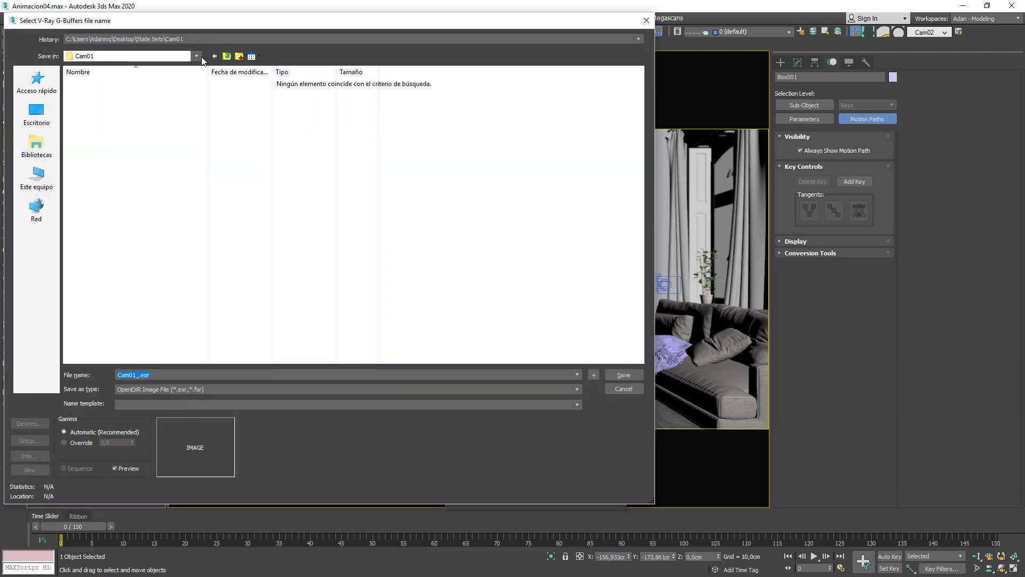
left_click(226, 56)
left_click(240, 56)
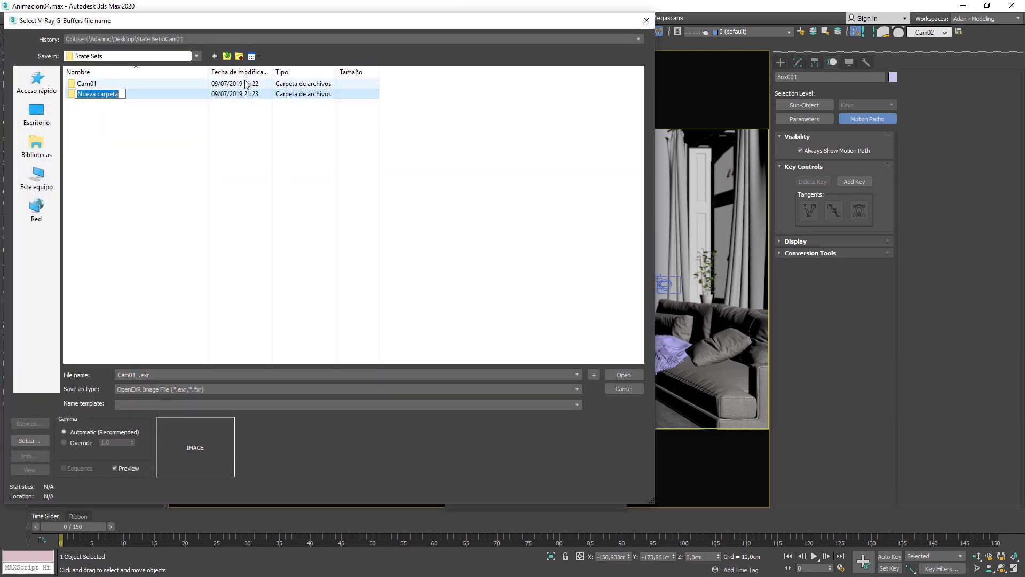
type("Cam02")
key("Return")
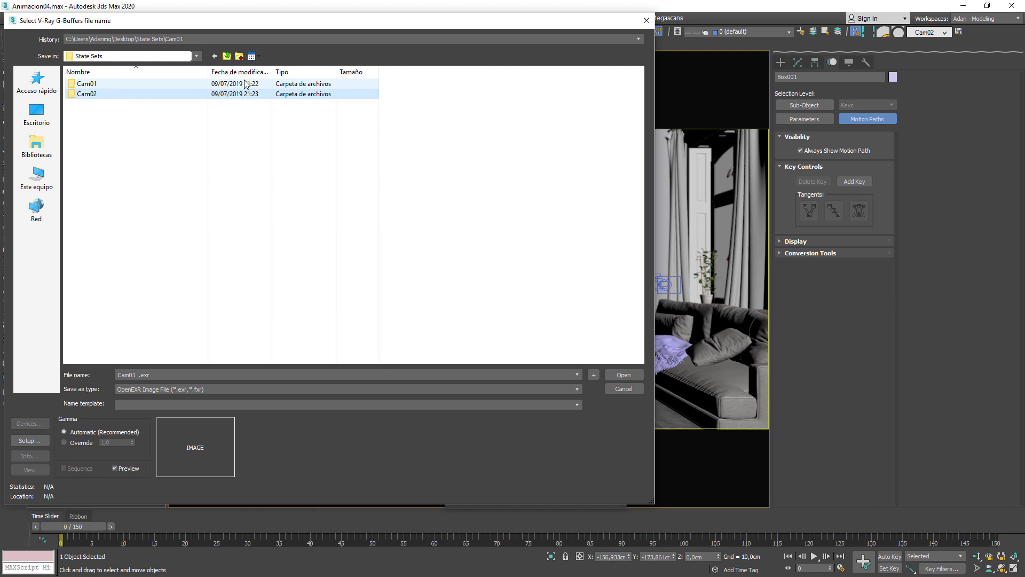
double_click(102, 94)
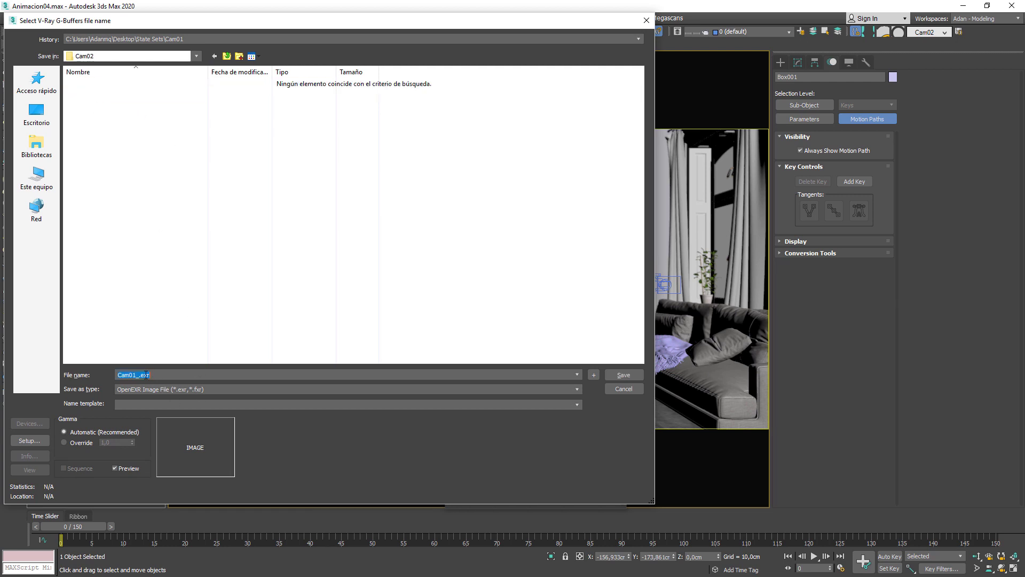
- Save the render channels output as Cam02_.exr in the Cam02 folder, accepting the current OpenEXR configuration
key("Left")
key("Left")
key("Left")
key("Left")
key("Left")
key("Return")
left_click(233, 388)
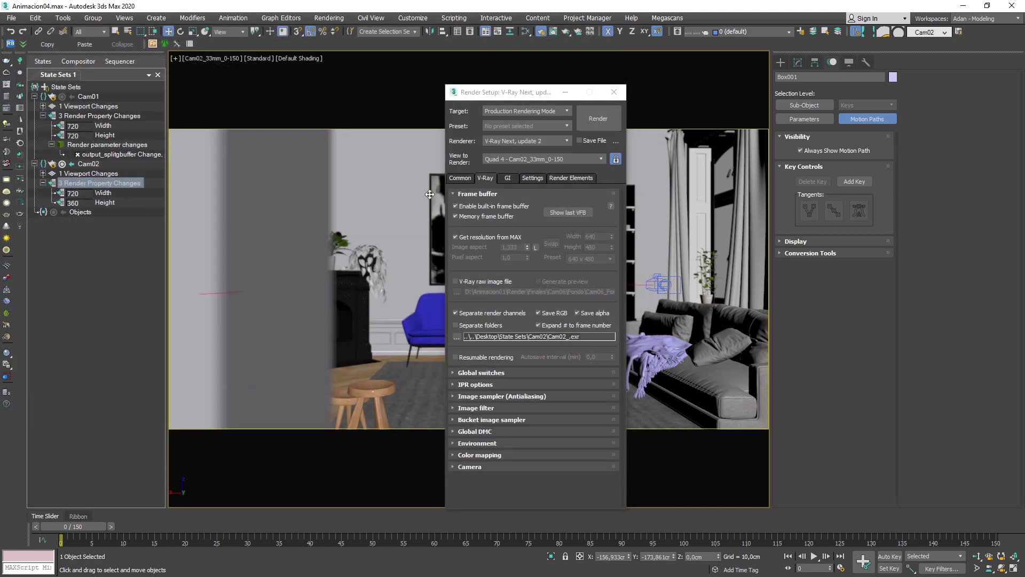
- Close Render Setup, return from Cam02 to the base state and collapse the Cam01 and Cam02 entries
left_click(619, 95)
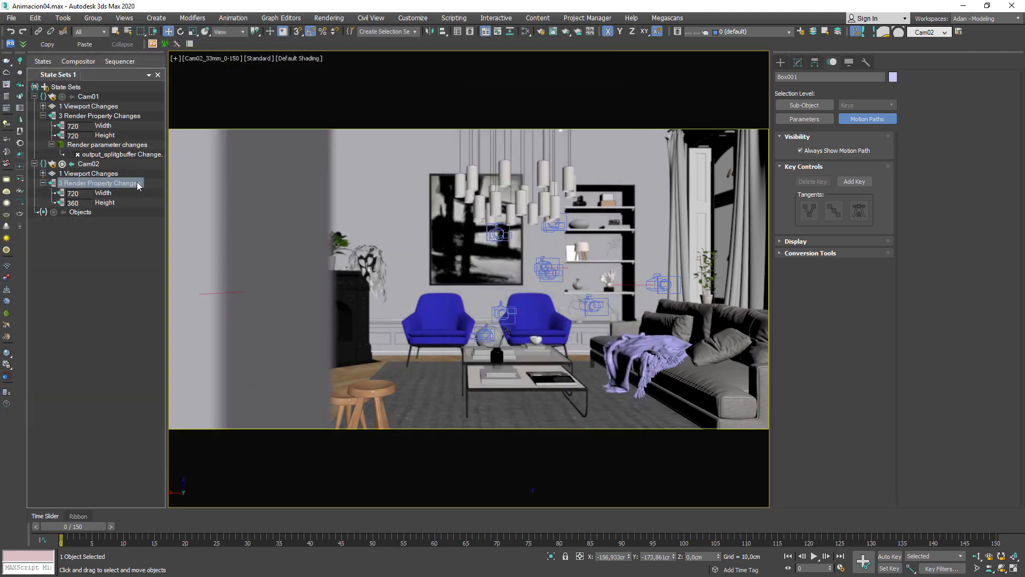
left_click(73, 165)
left_click(34, 96)
left_click(34, 106)
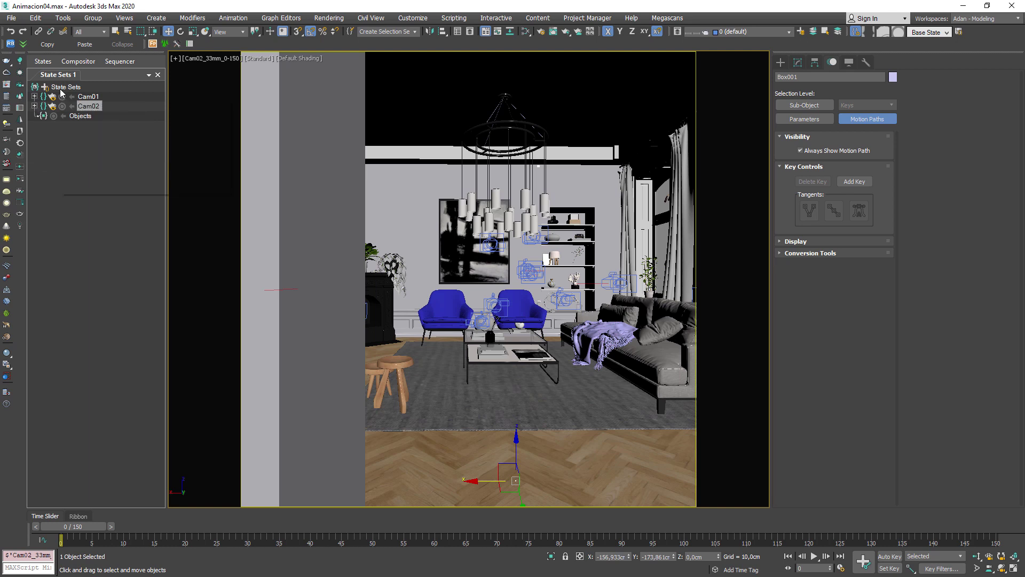
- Add a new state to the state sets using Cam01 as its template
right_click(60, 88)
mouse_move(103, 128)
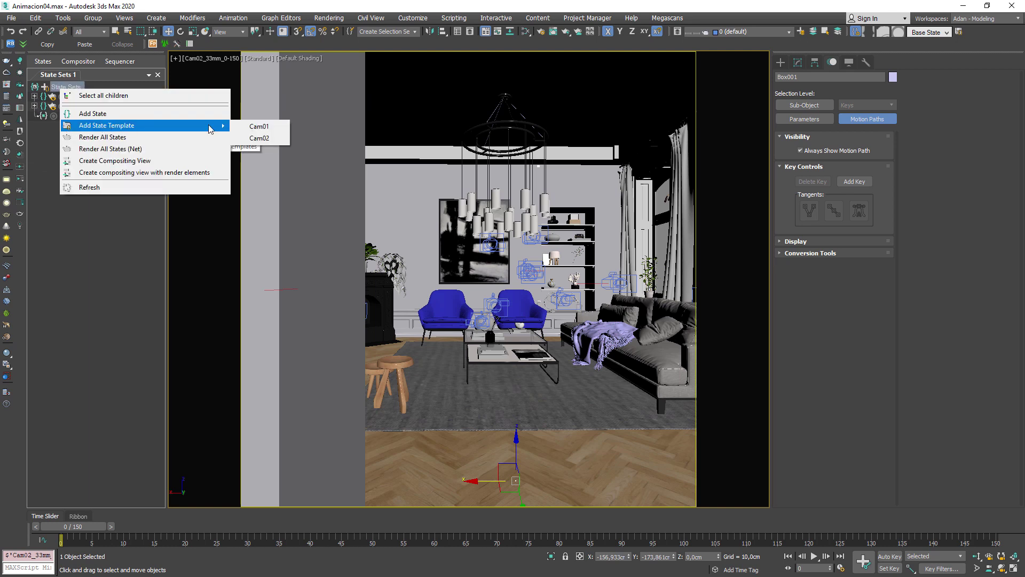
left_click(258, 126)
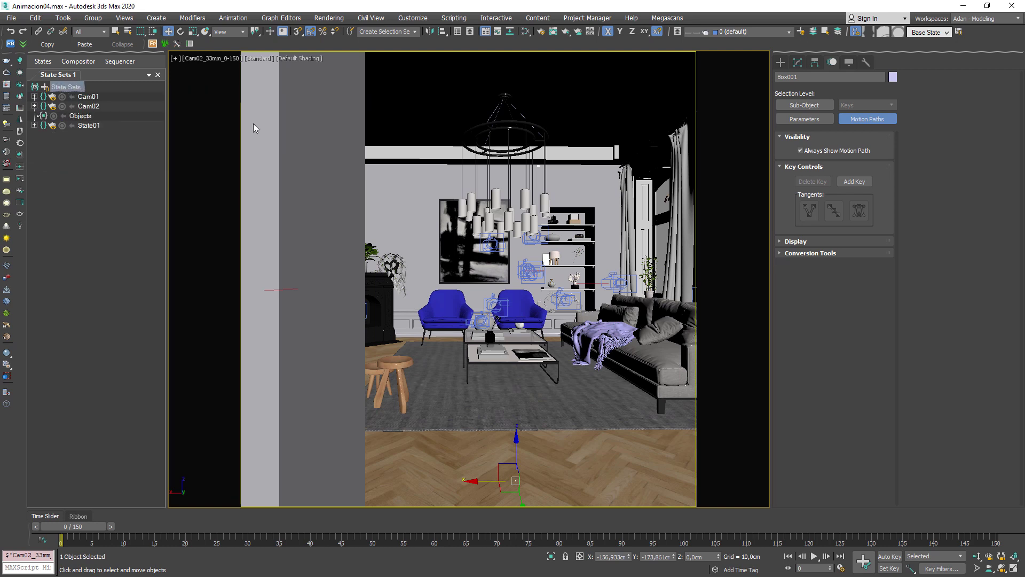
- Rename the new state Cam03 and place it between Cam02 and Objects in the state list
right_click(89, 130)
left_click(116, 132)
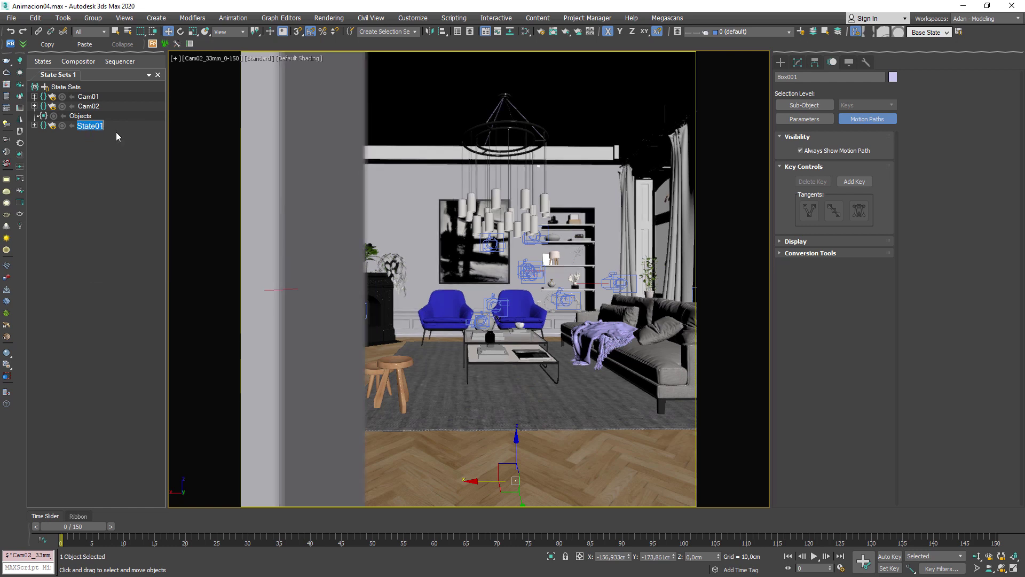
type("Cam03")
mouse_move(86, 126)
left_mouse_down()
mouse_move(93, 106)
mouse_move(104, 116)
left_mouse_up()
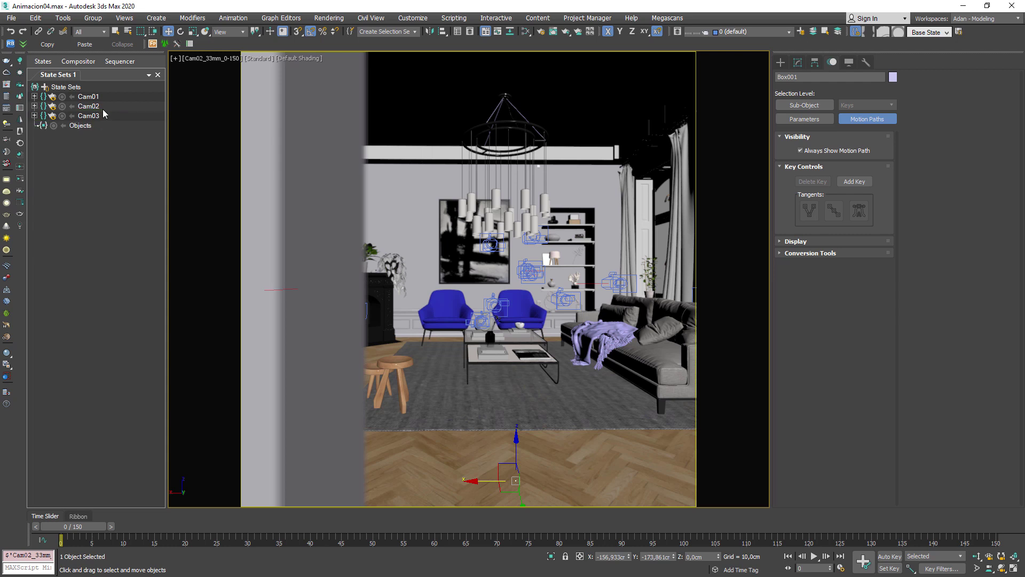
- Expand the Cam03 state and record the switch to the Cam03_50mm_0-150 camera view in it
left_click(34, 116)
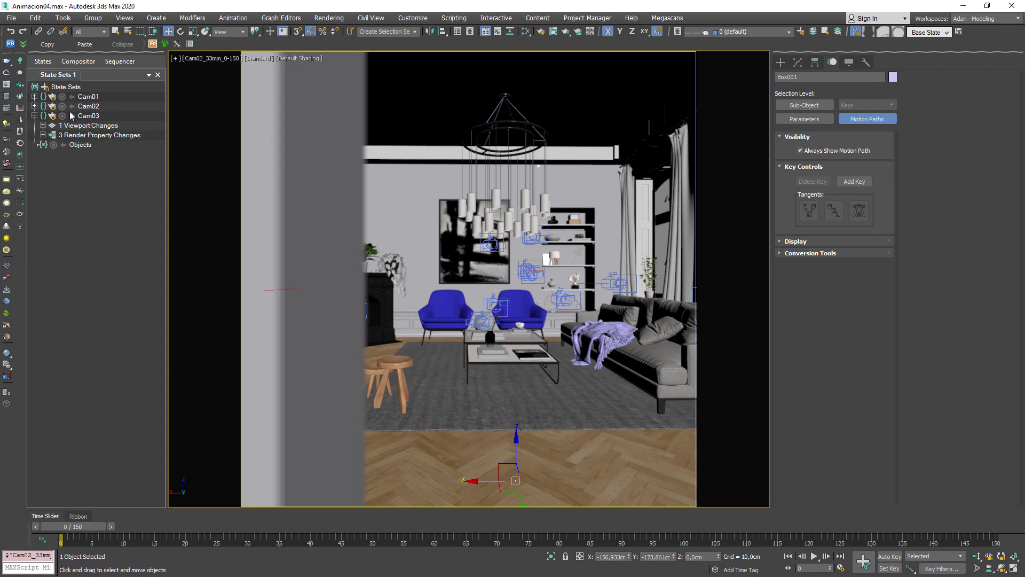
left_click(62, 116)
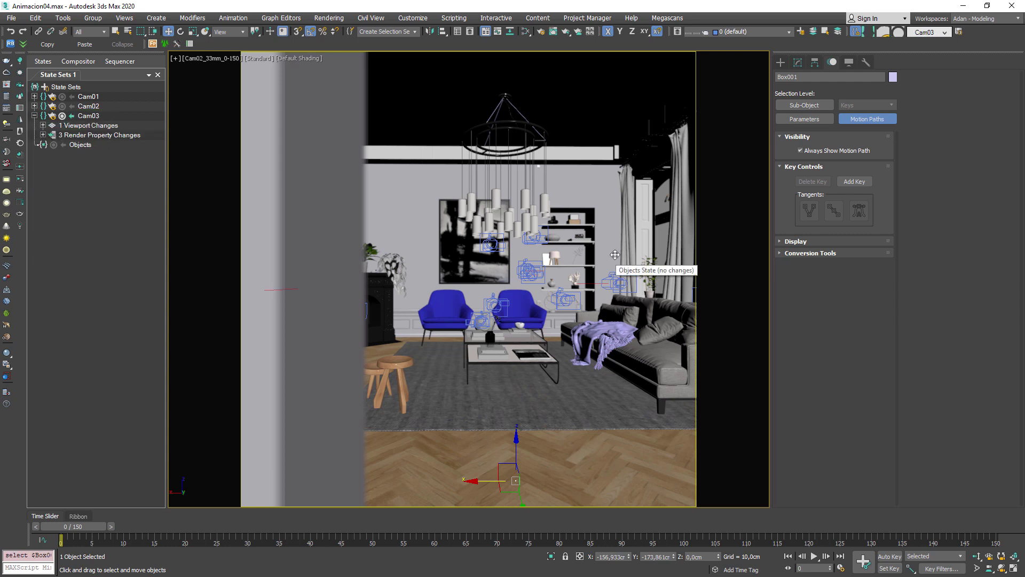
double_click(479, 231)
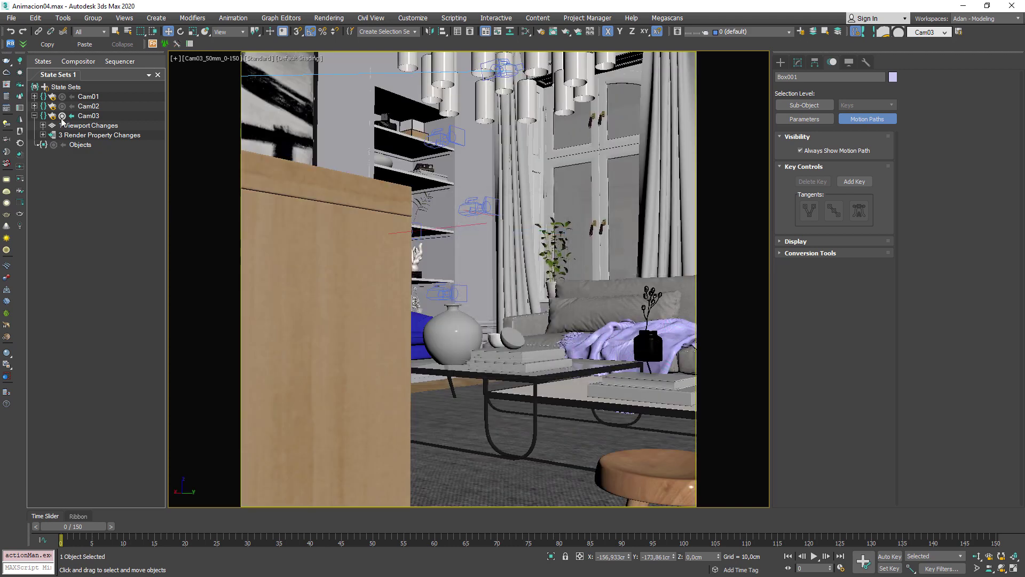
- Set the render width recorded in the Cam03 state to 1280 and apply the state
left_click(42, 135)
double_click(79, 144)
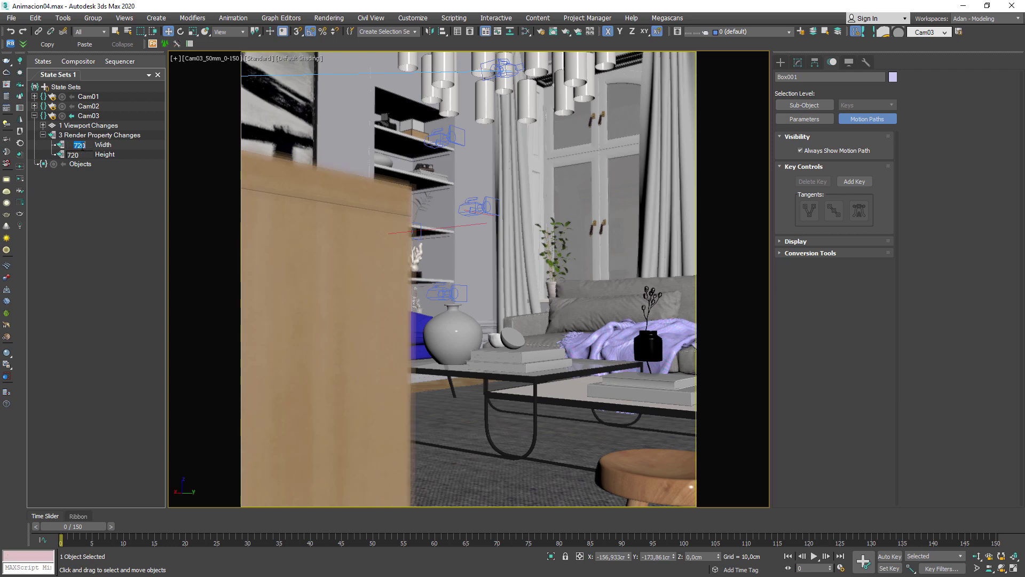
double_click(83, 156)
left_click(82, 145)
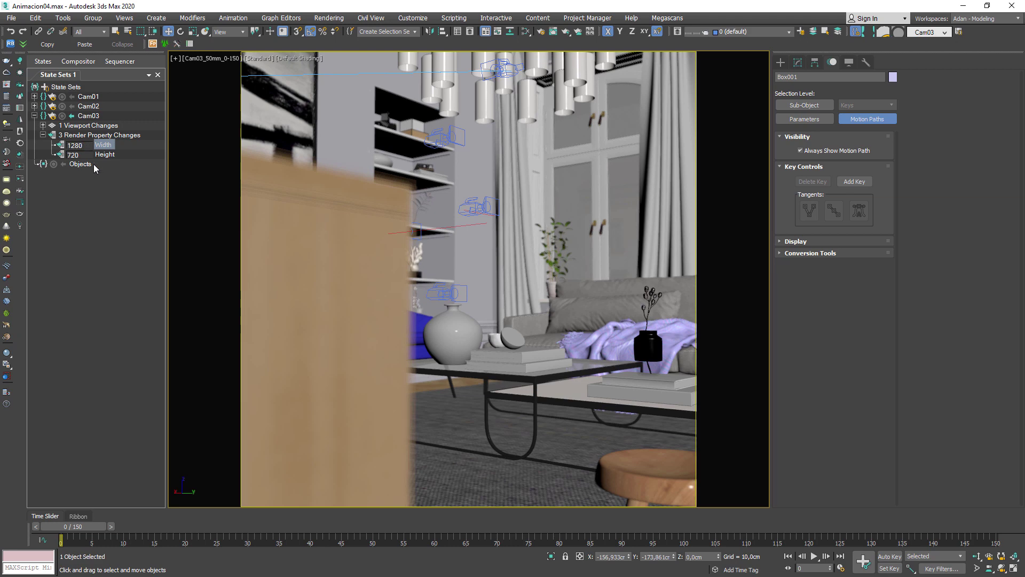
left_click(72, 117)
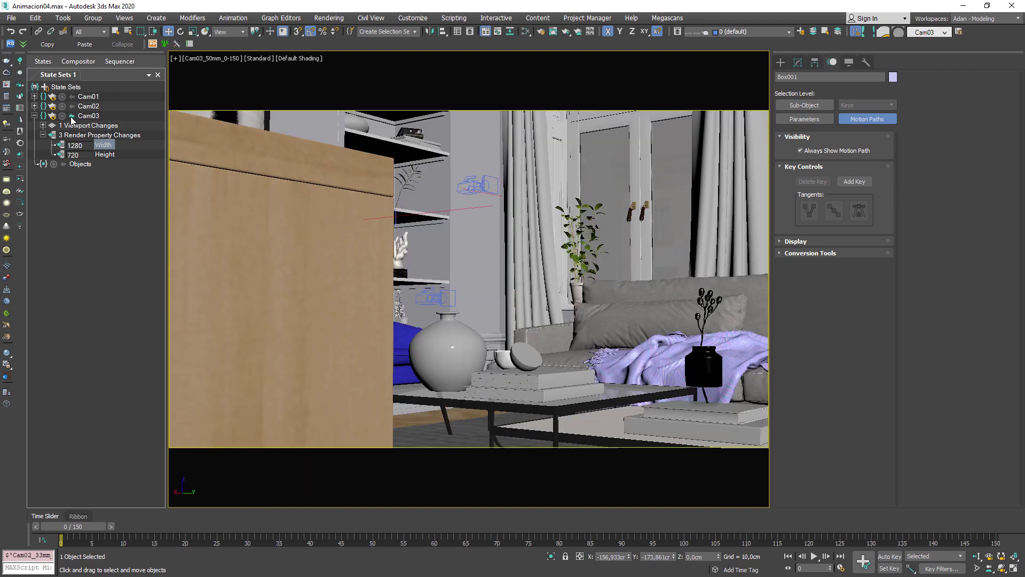
- Start recording the Cam03 state and enable separate render channels in the V-Ray frame buffer settings
left_click(62, 116)
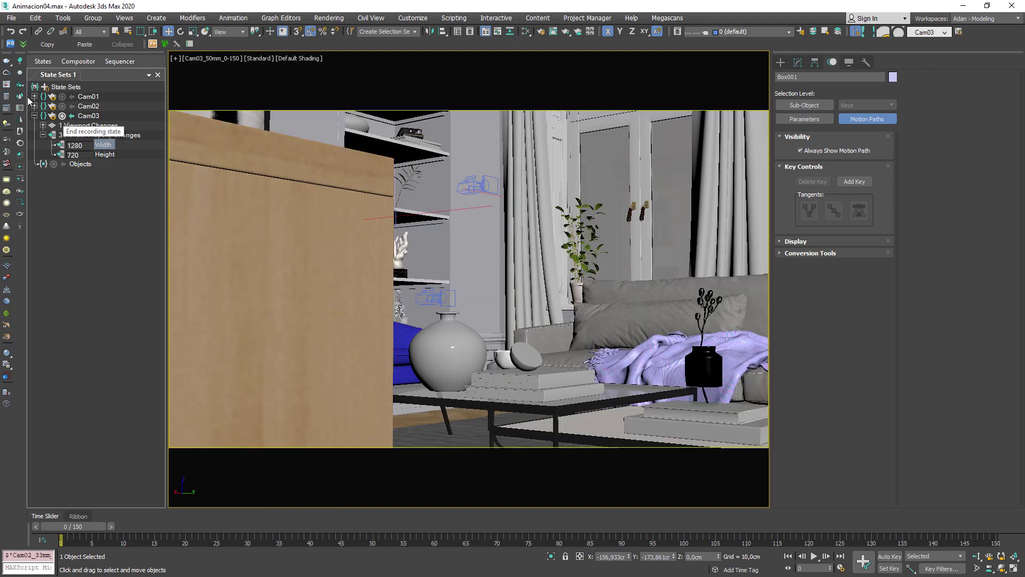
left_click(7, 99)
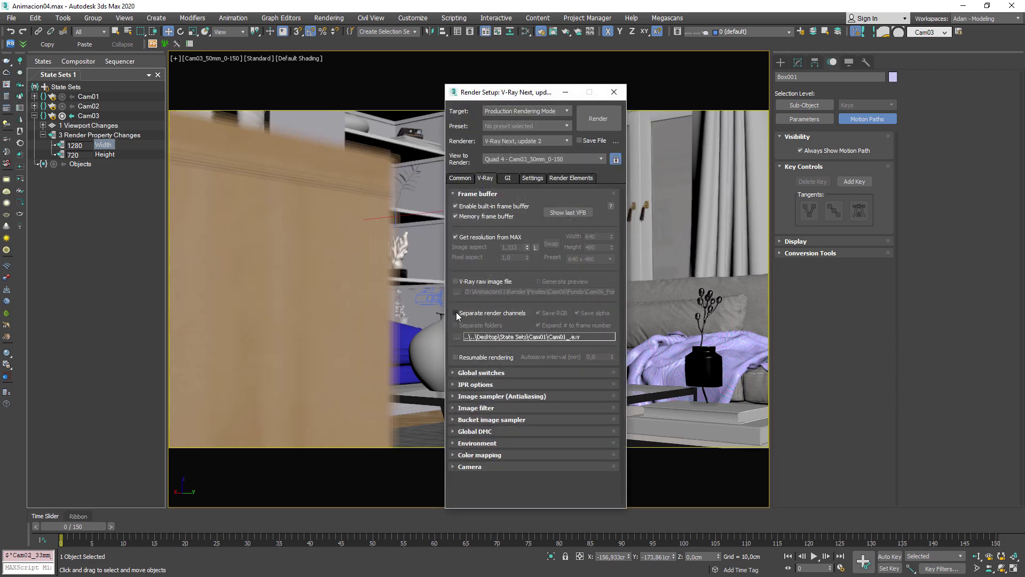
left_click(455, 313)
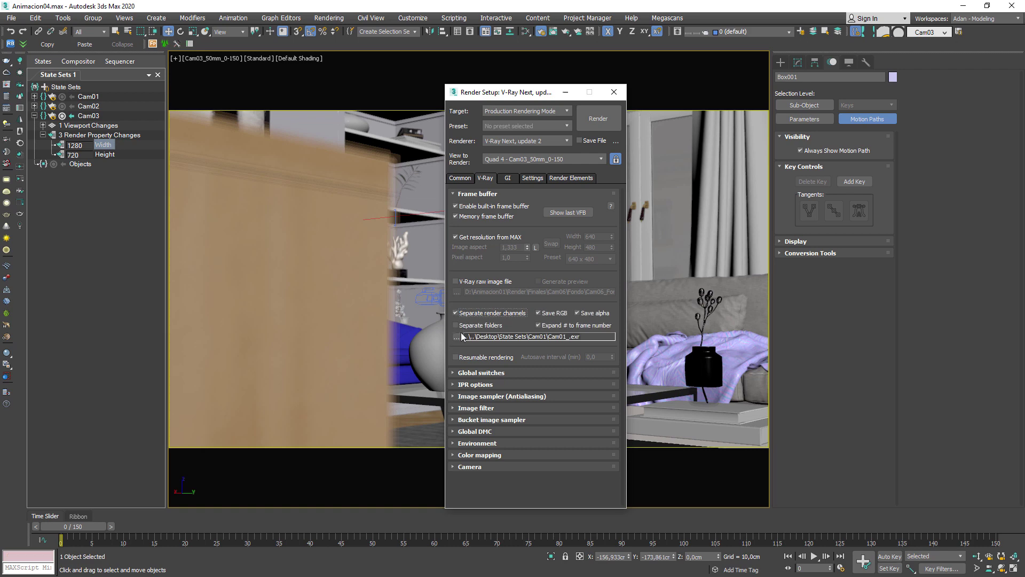
- Create a Cam03 folder inside State Sets for the separate render channels output and open it
left_click(457, 337)
left_click(227, 56)
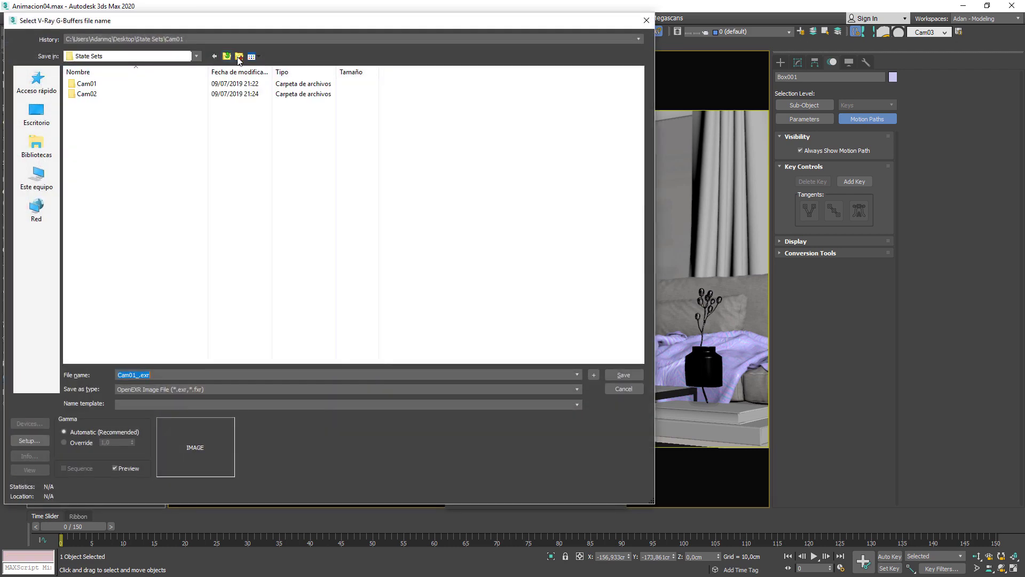
left_click(240, 56)
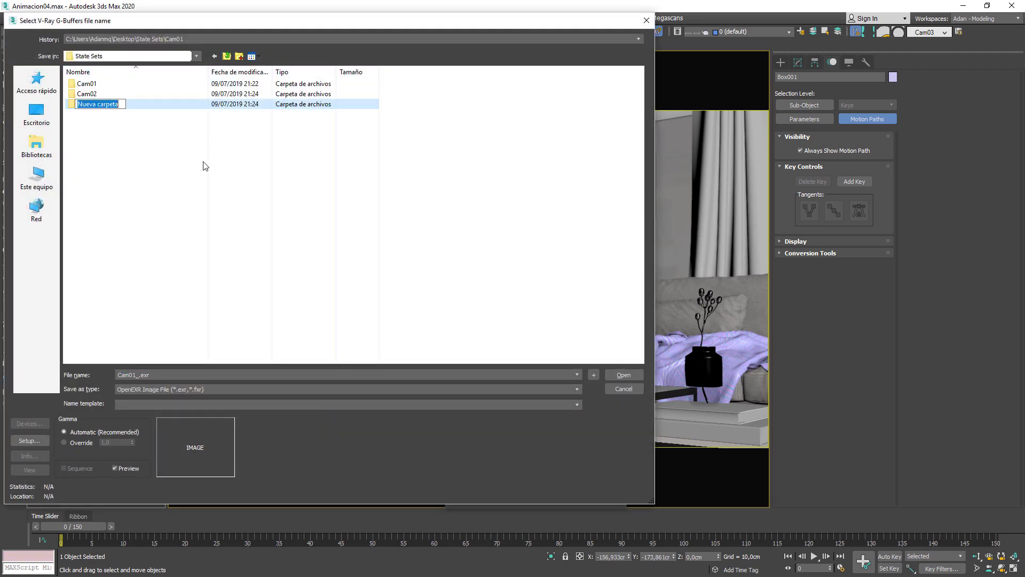
type("Cam03")
key("Return")
double_click(87, 105)
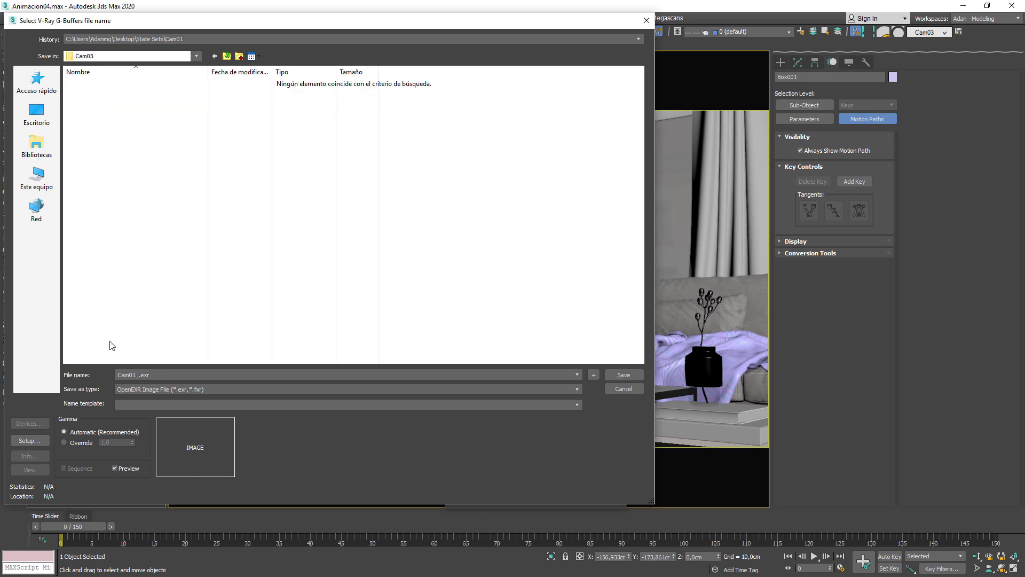
- Save the render channels output as Cam03_.exr in the Cam03 folder, accepting the current OpenEXR configuration
double_click(139, 376)
key("Return")
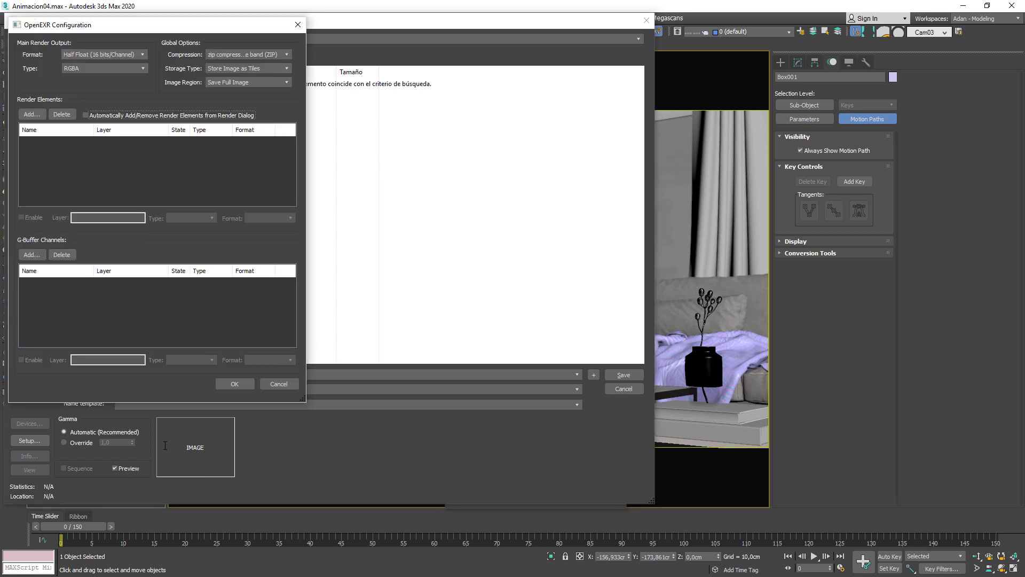
left_click(248, 385)
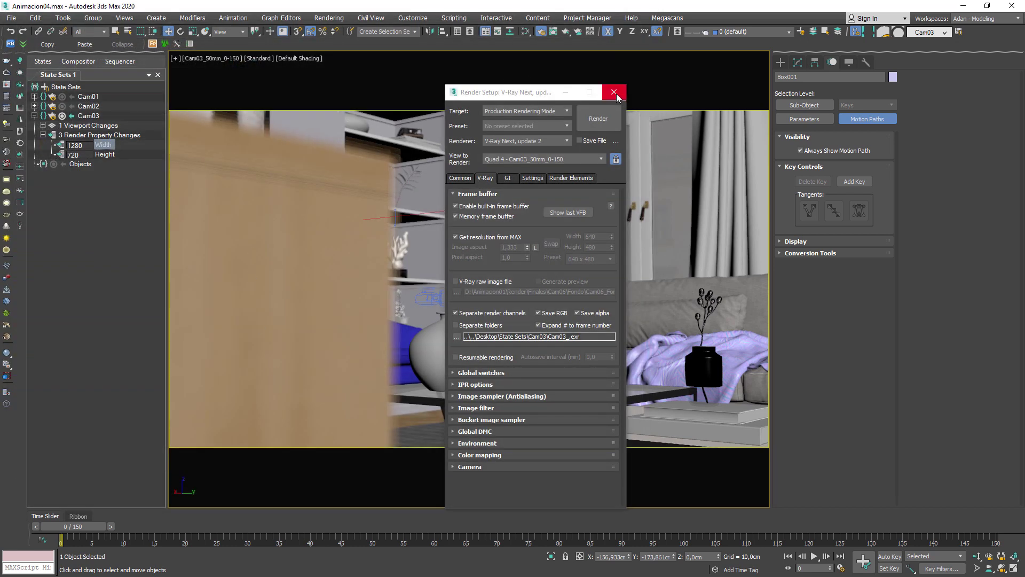
- End recording of the Cam03 state, close Render Setup and collapse the Cam03 entry
left_click(62, 116)
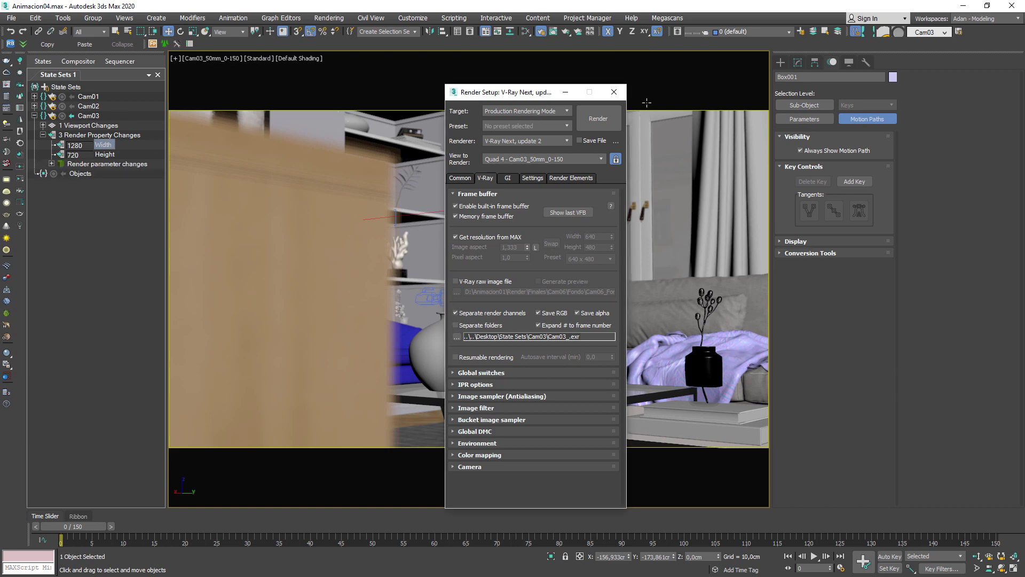
left_click(614, 92)
left_click(34, 115)
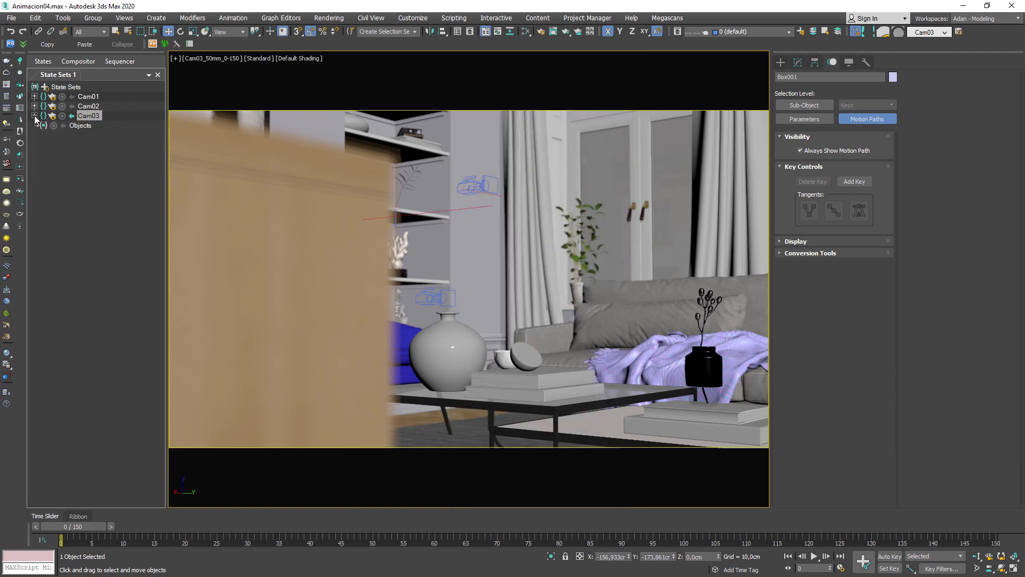
- Switch through the Cam02 and Cam03 states to check their views, and make Cam01 the active state
left_click(72, 105)
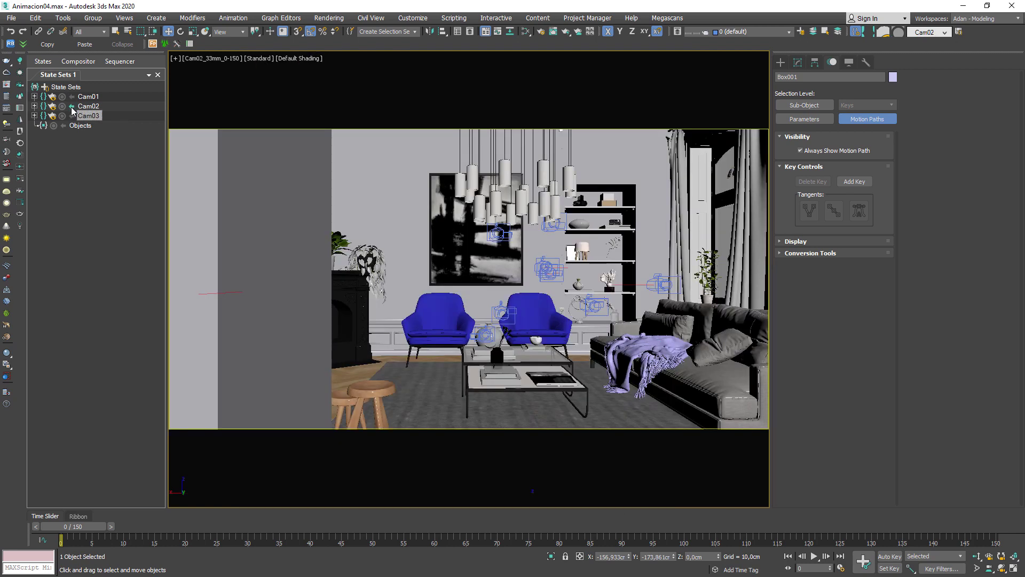
left_click(71, 116)
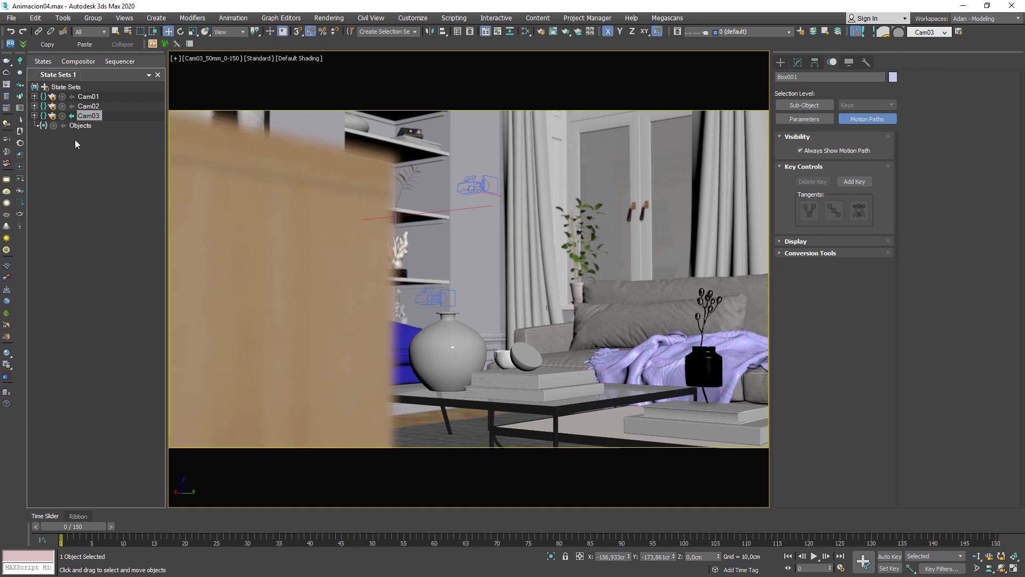
left_click(88, 105)
left_click(88, 96)
left_click(72, 96)
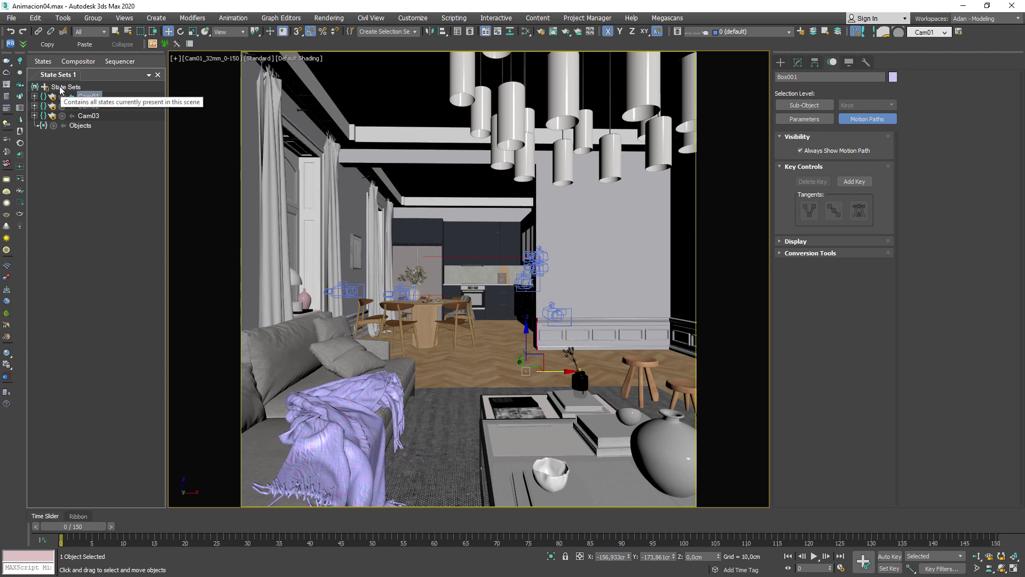
right_click(62, 88)
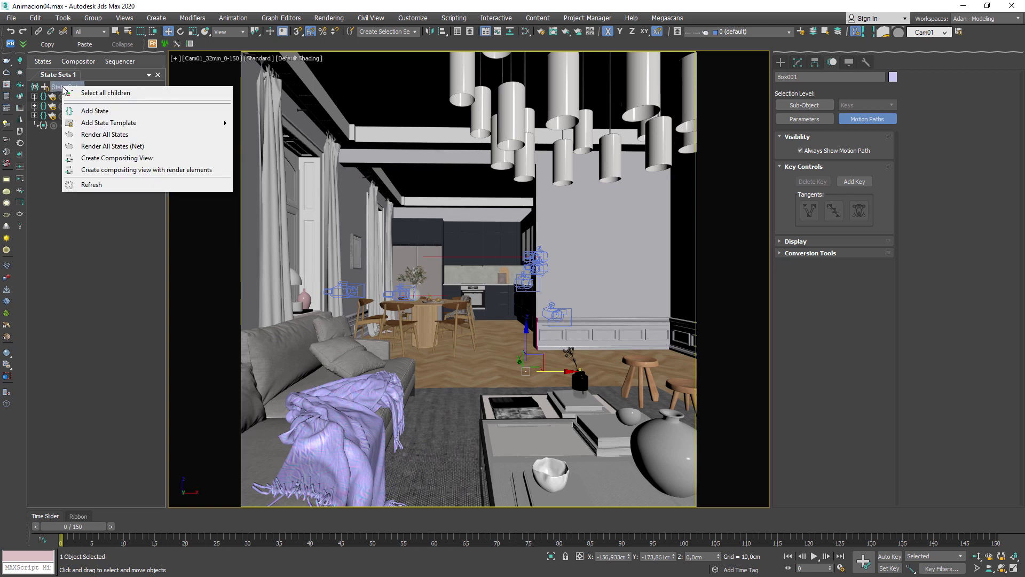
right_click(72, 90)
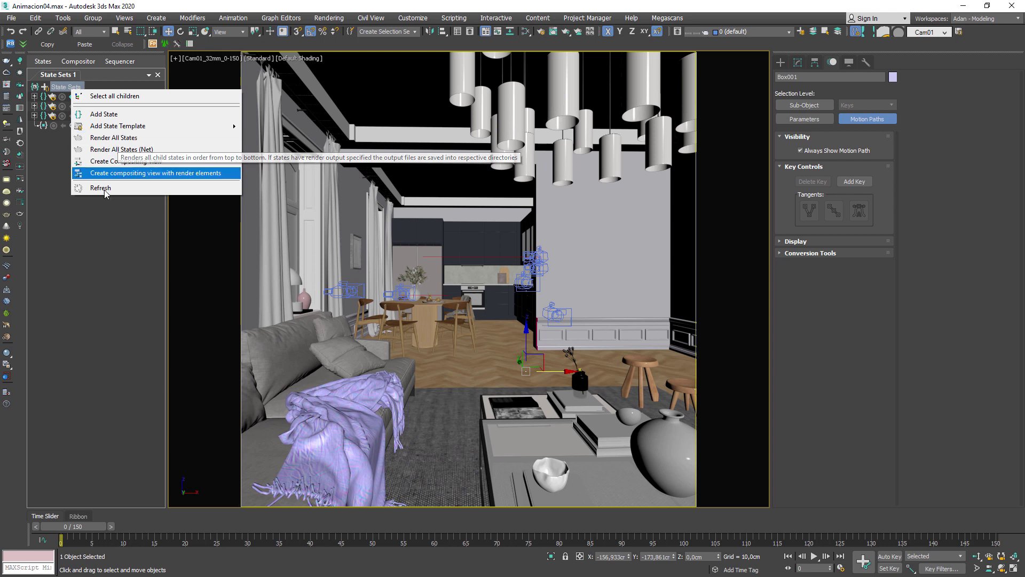
left_click(100, 212)
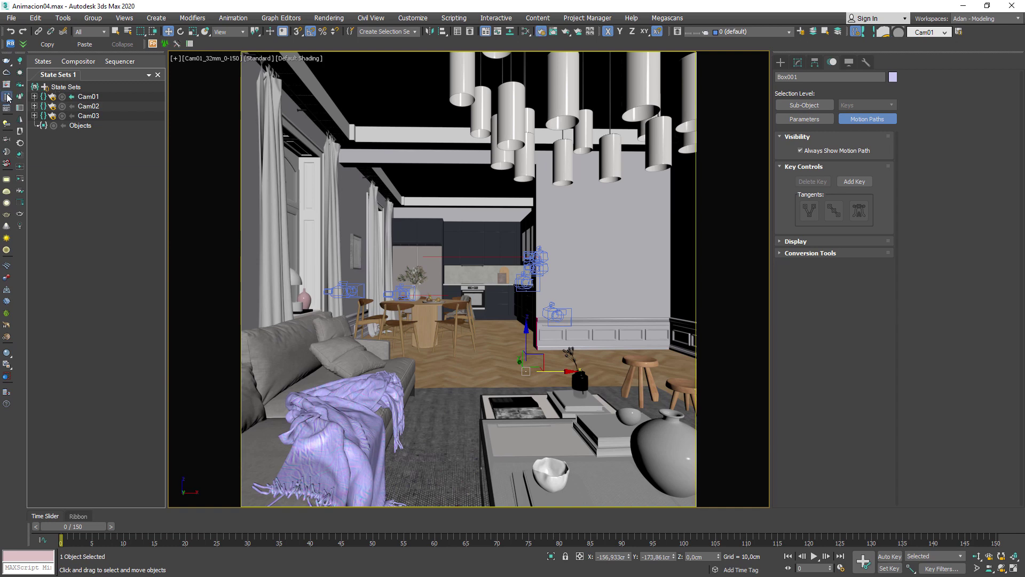
- Review Cam01's output size, image filter and bucket image sampler settings in Render Setup, and close it
left_click(7, 96)
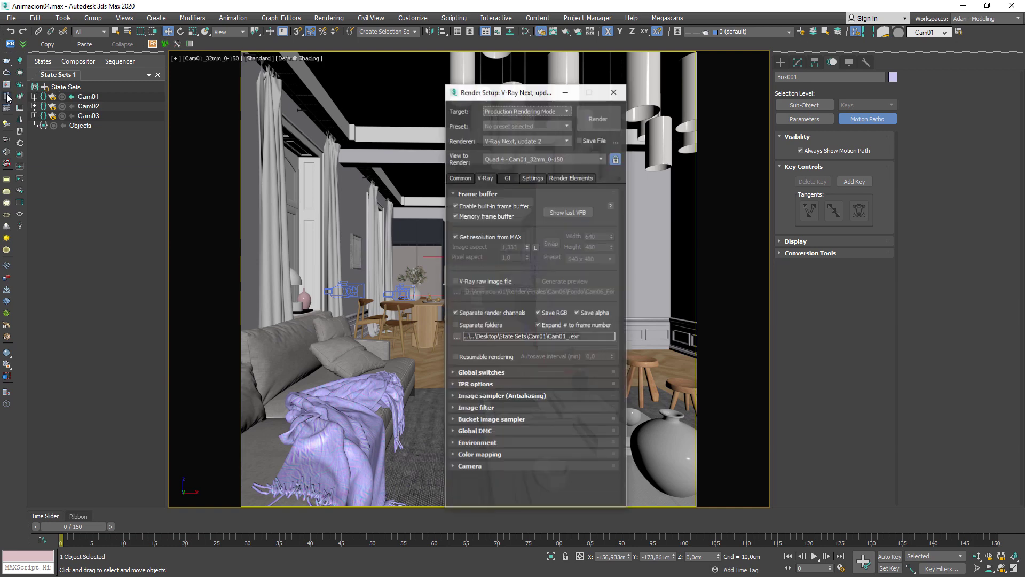
left_click(463, 179)
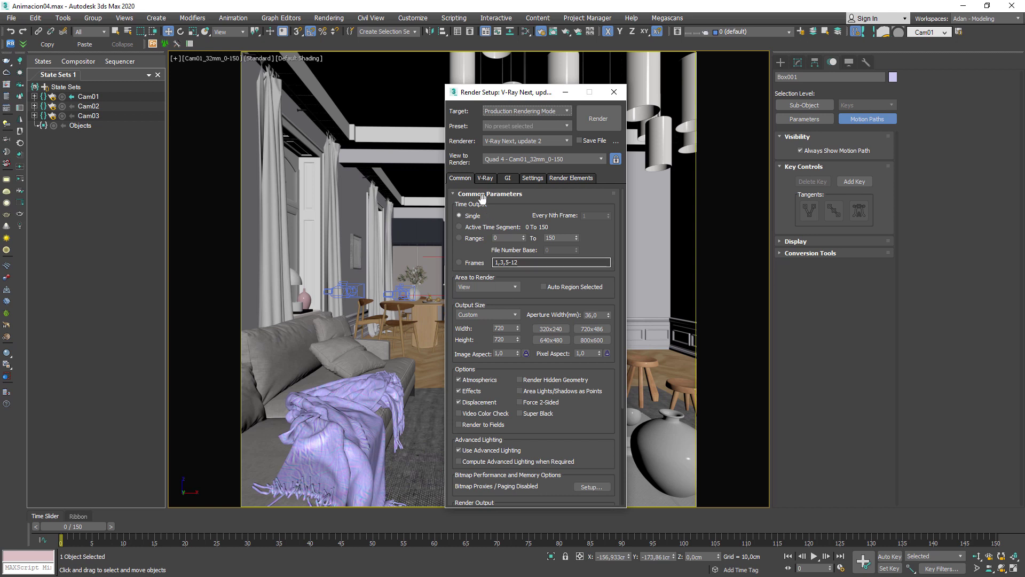
left_click(484, 178)
left_click(461, 194)
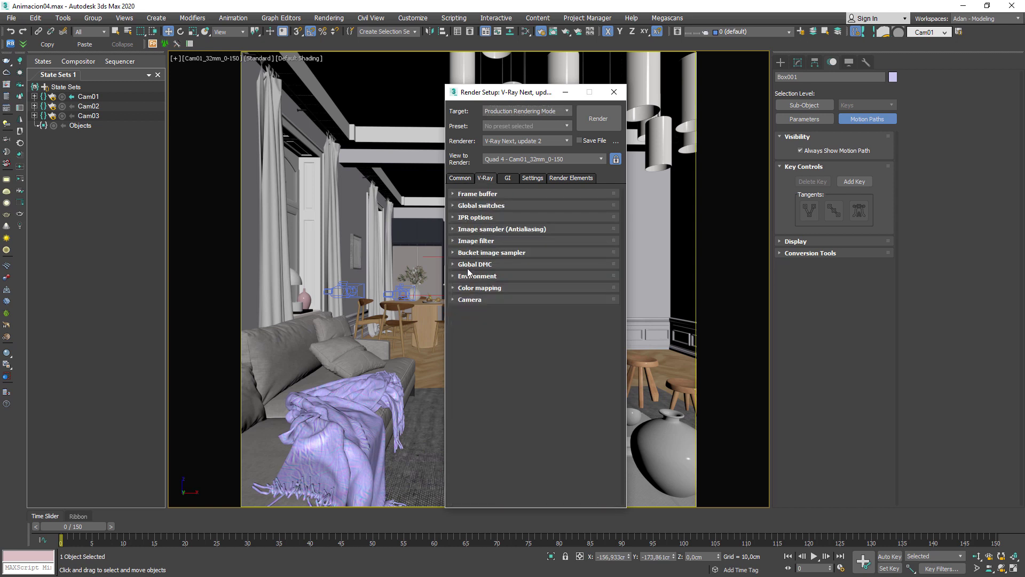
left_click(473, 241)
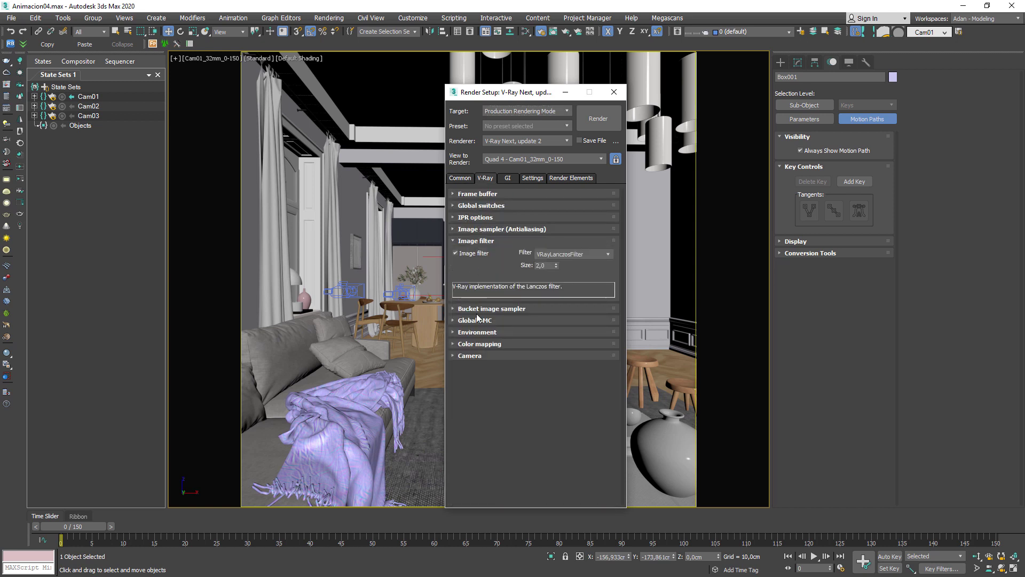
left_click(479, 309)
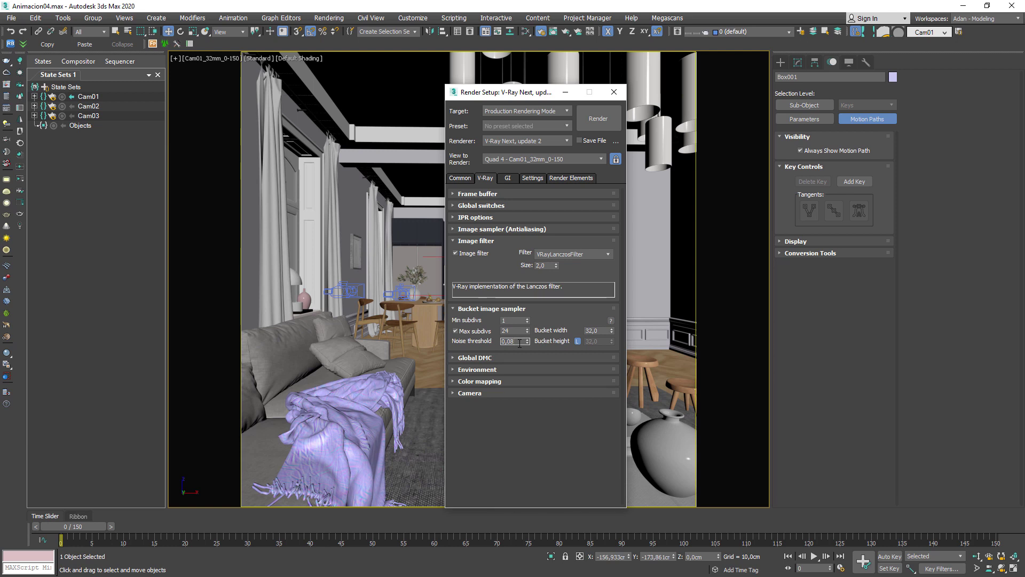
left_click(452, 242)
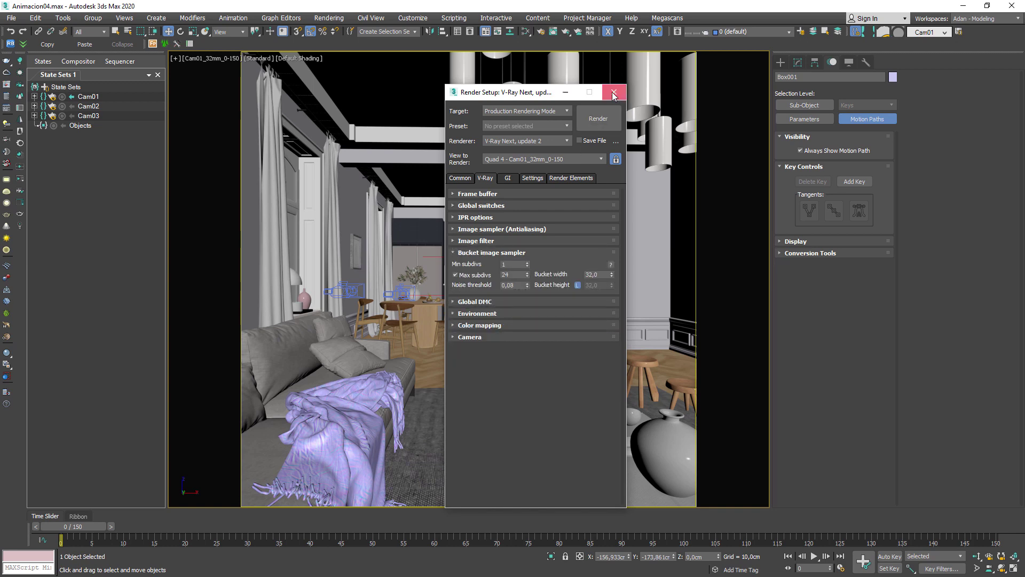
left_click(614, 92)
- Render all states from the State Sets root and turn on the LUT correction in the V-Ray frame buffer
right_click(70, 91)
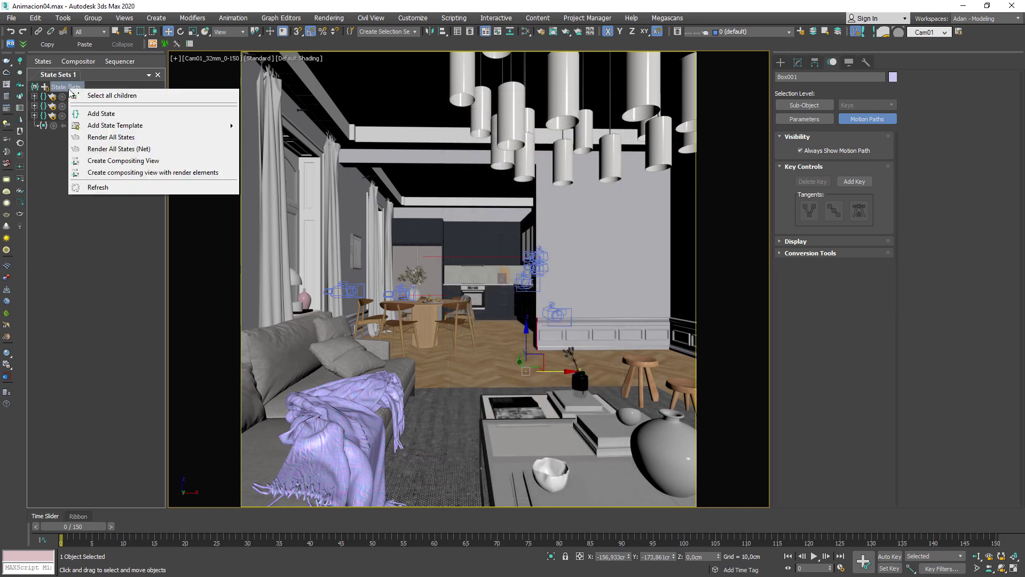
left_click(123, 137)
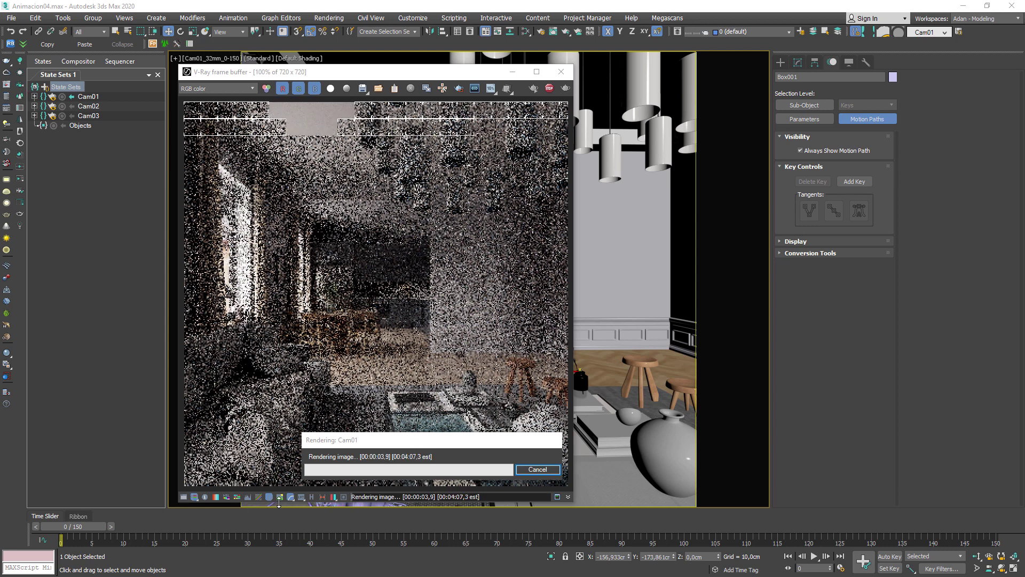
left_click(184, 497)
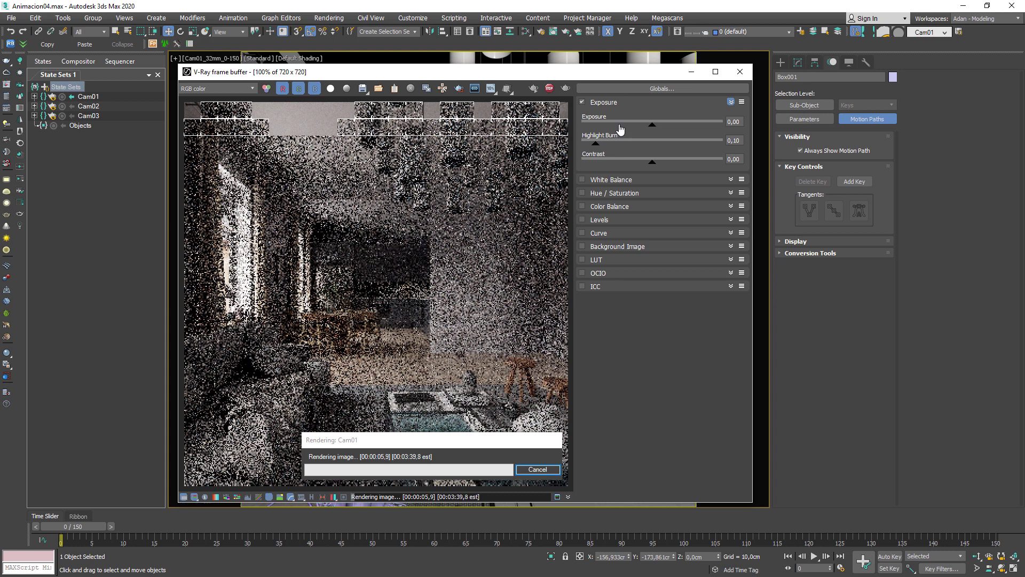
left_click(584, 261)
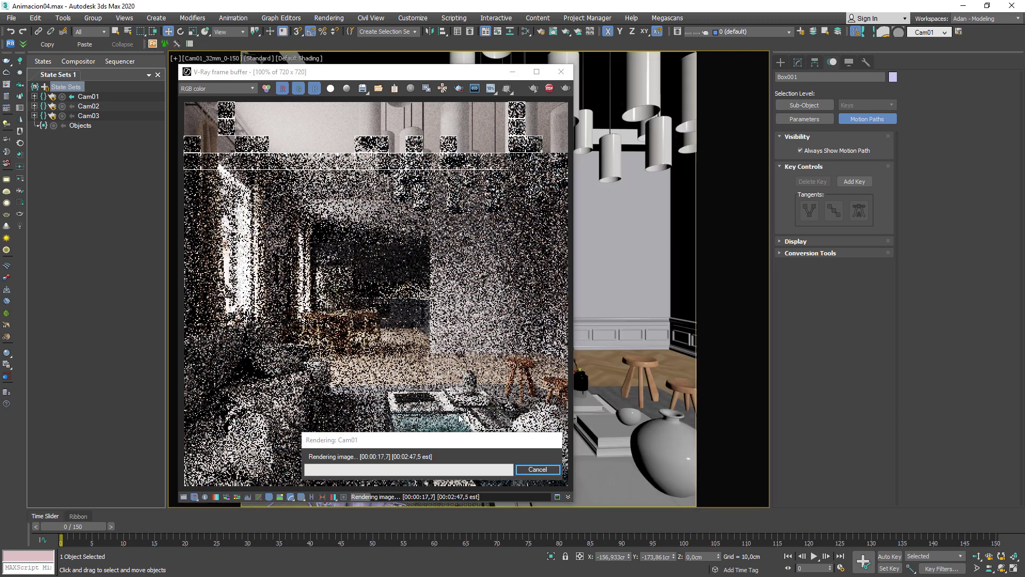
- Reposition the render progress and V-Ray frame buffer windows while the states render so neither covers the other
left_click_drag(433, 447, 696, 85)
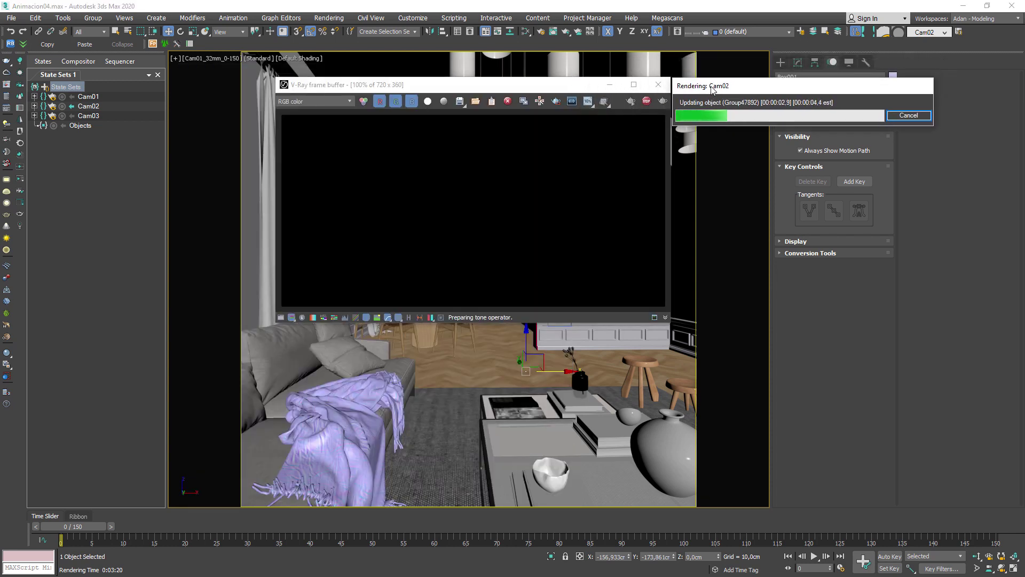
left_click_drag(570, 91, 477, 79)
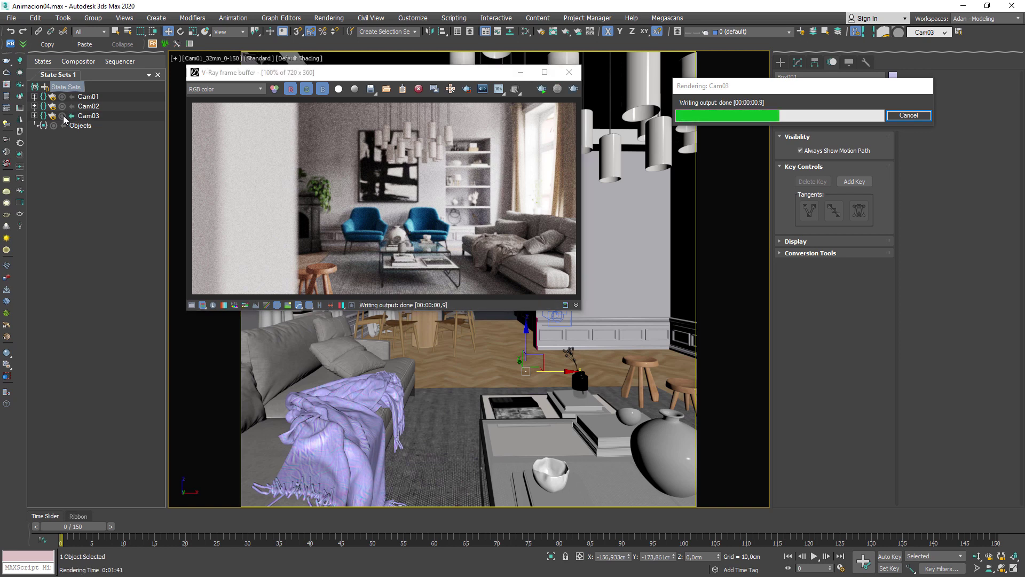
left_click_drag(757, 88, 675, 78)
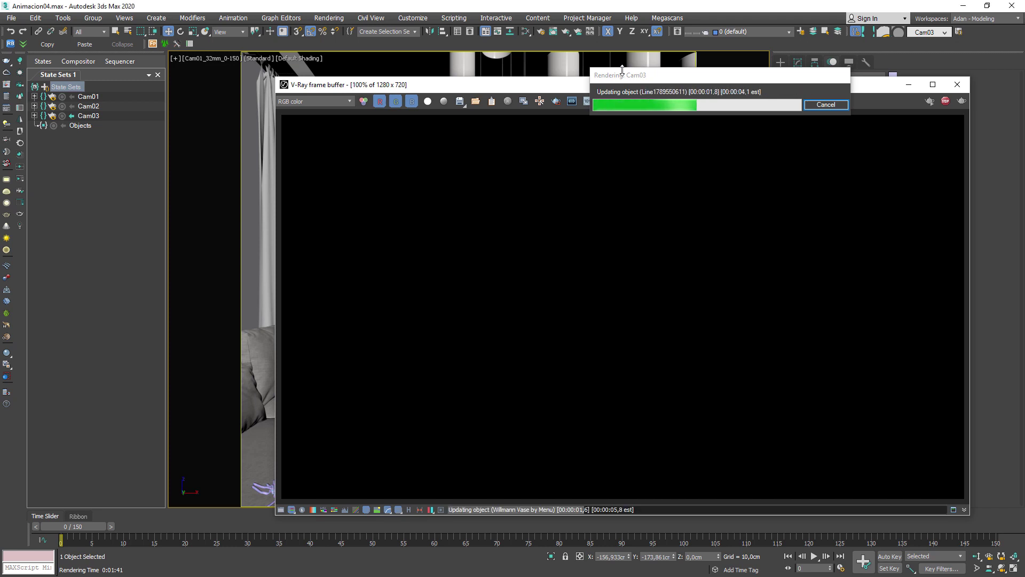
left_click_drag(521, 92, 324, 81)
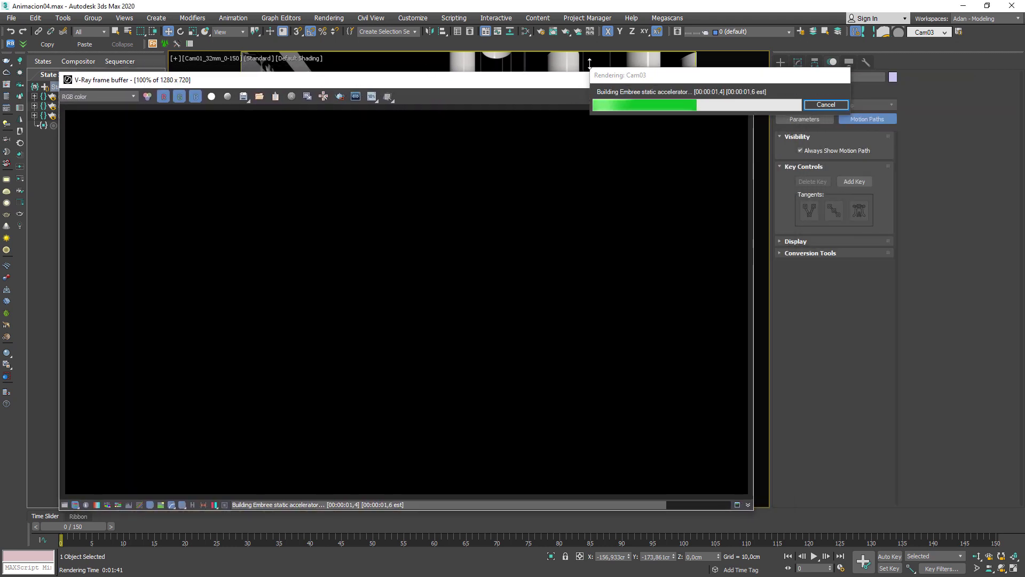
left_click_drag(619, 74, 770, 27)
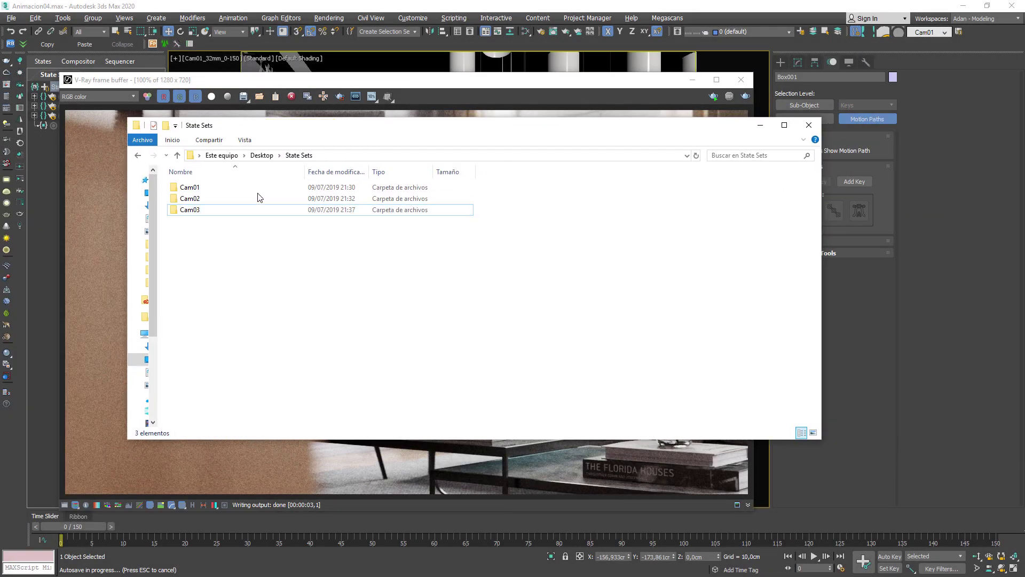
- Examine the rendered EXR channel files in the Cam01, Cam02 and Cam03 folders, and close the V-Ray frame buffer
double_click(191, 188)
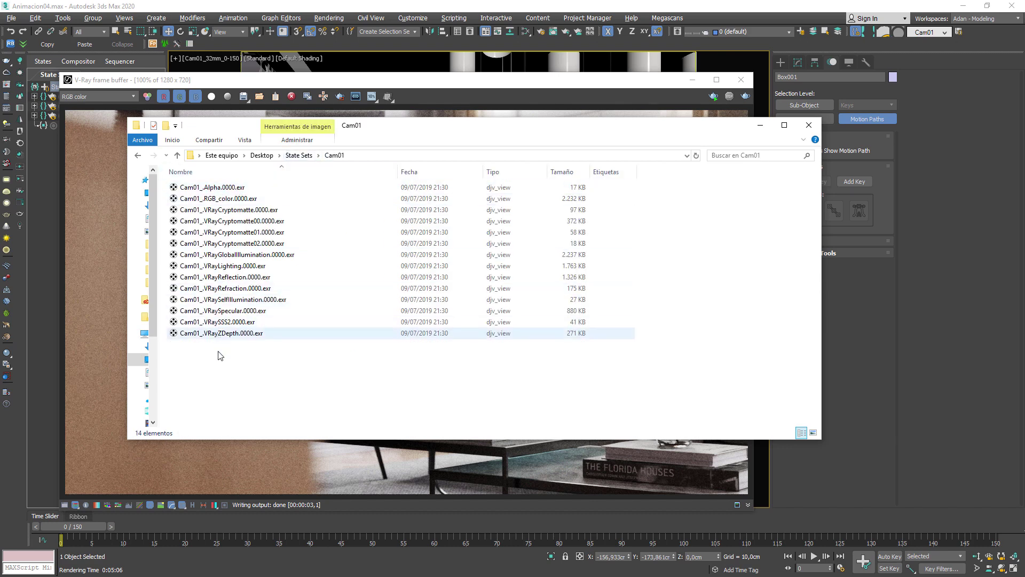
key("BackSpace")
double_click(192, 199)
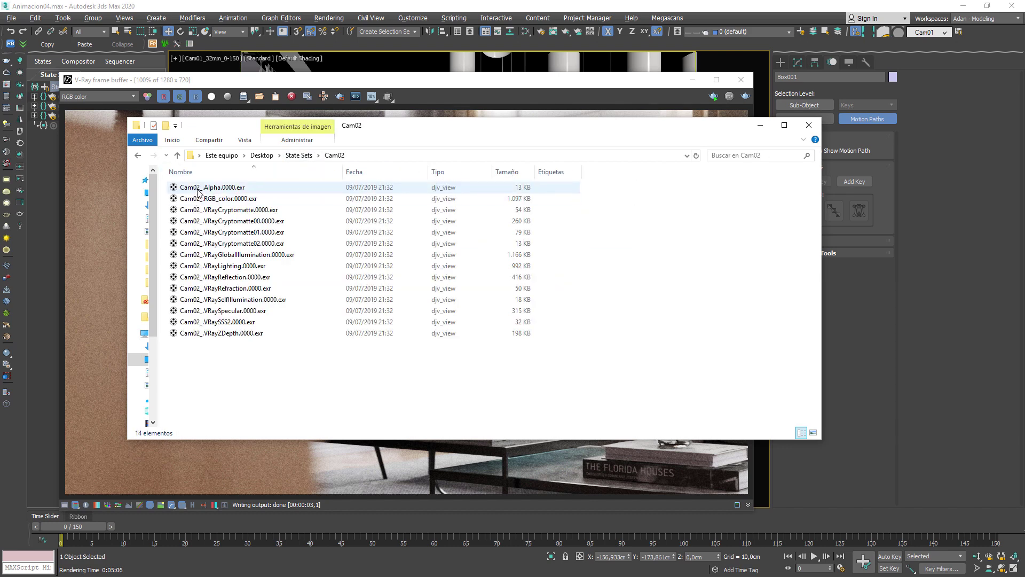
key("BackSpace")
left_click(193, 211)
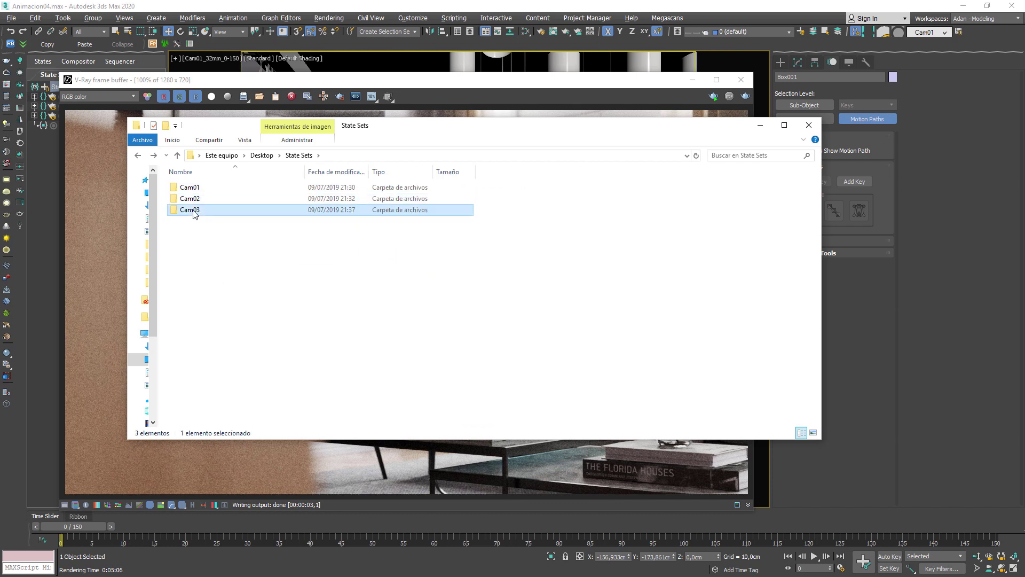
double_click(194, 211)
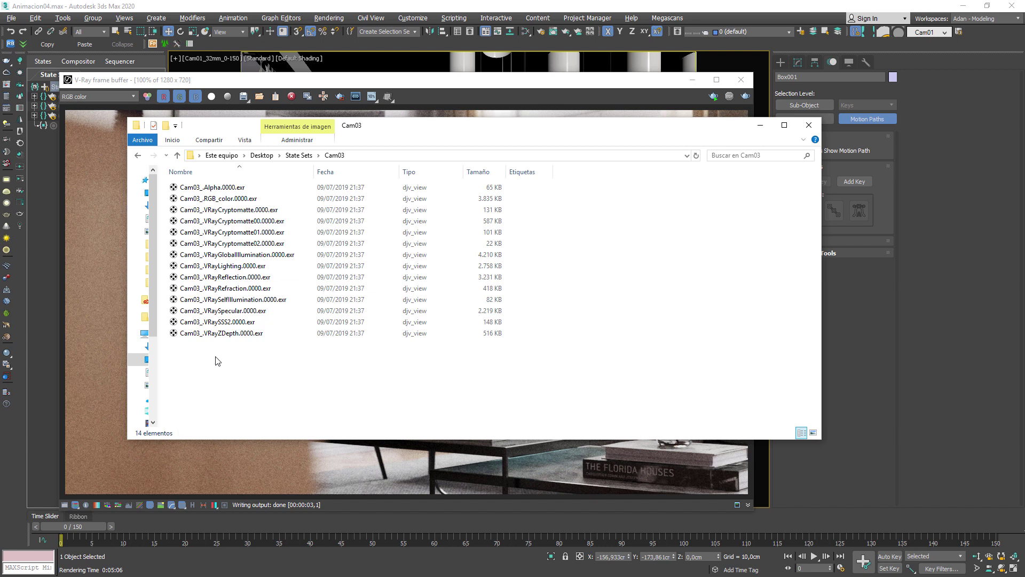
key("BackSpace")
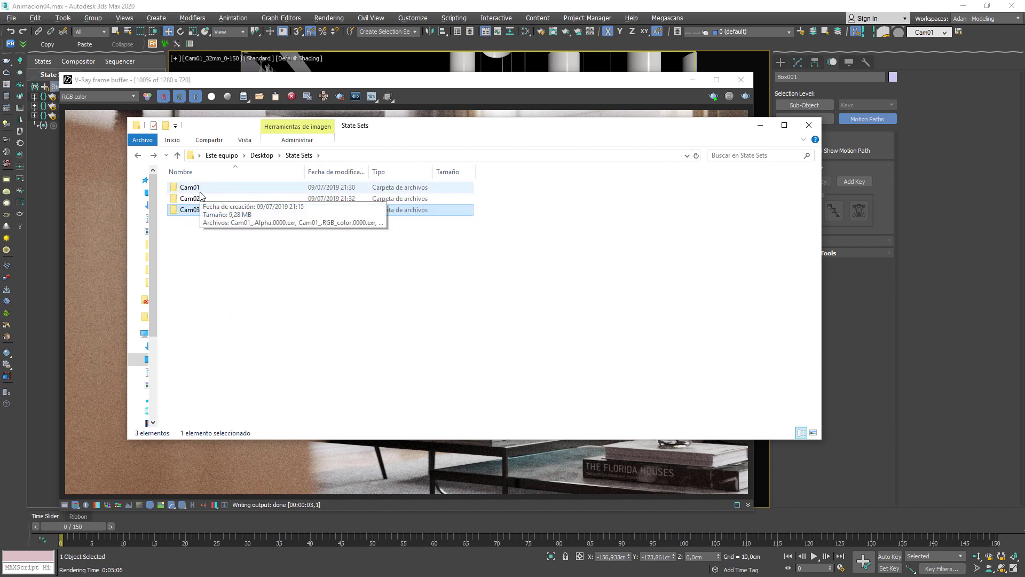
left_click(389, 107)
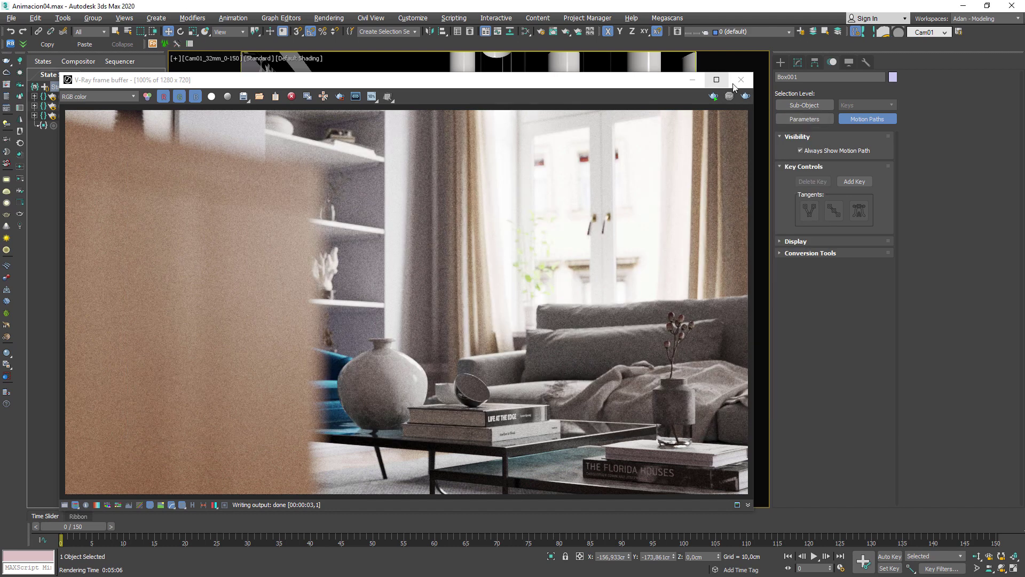
left_click(741, 81)
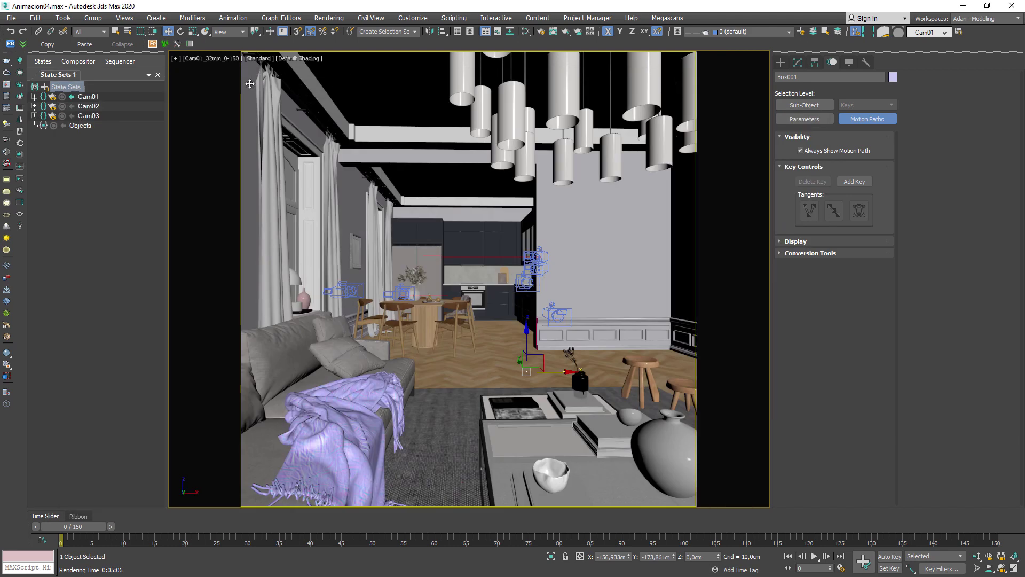
- Switch repeatedly between the Cam01, Cam02 and Cam03 states to compare their camera views and aspect ratios
left_click(72, 107)
left_click(73, 115)
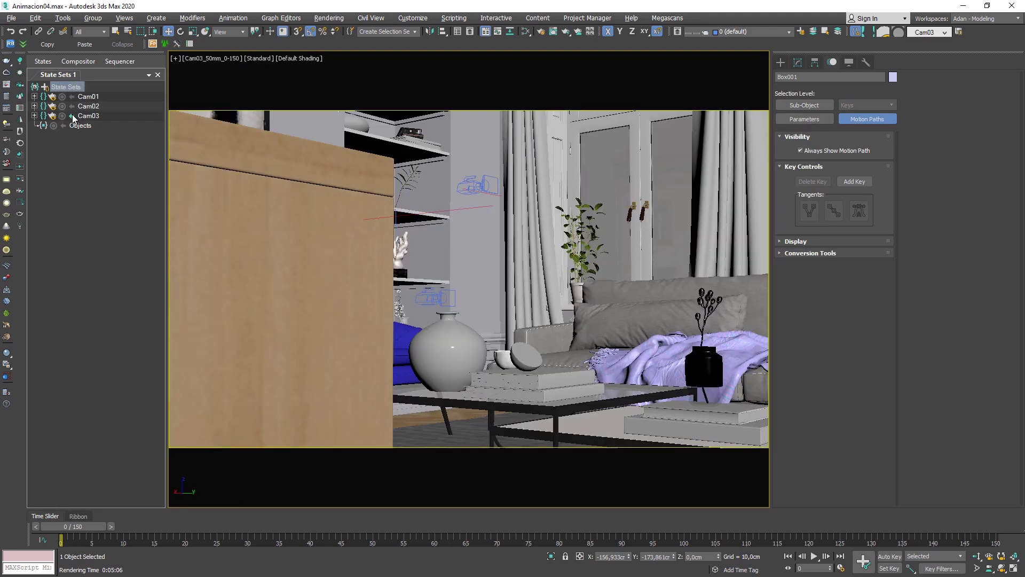
left_click(72, 106)
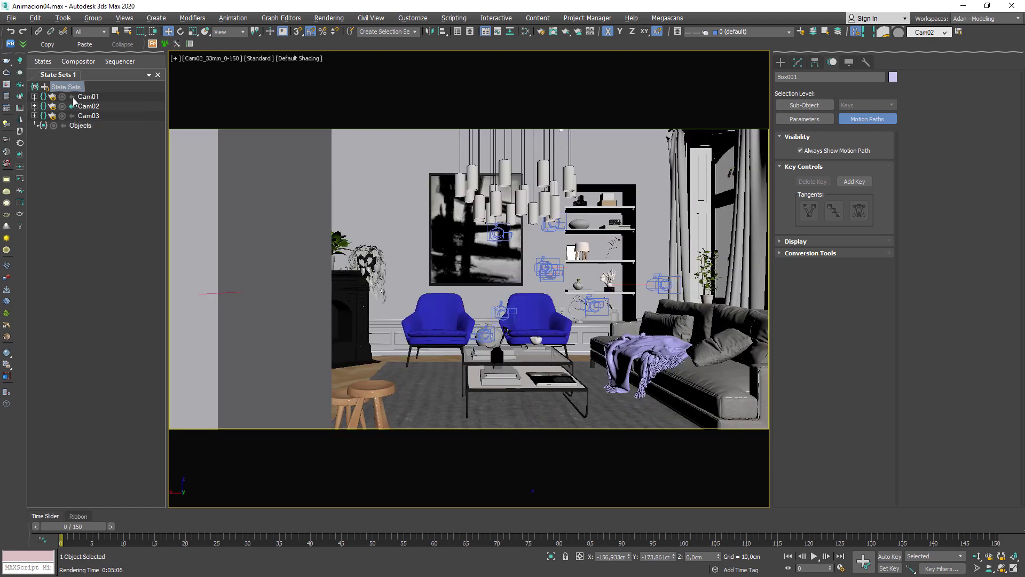
left_click(72, 97)
left_click(73, 106)
left_click(72, 113)
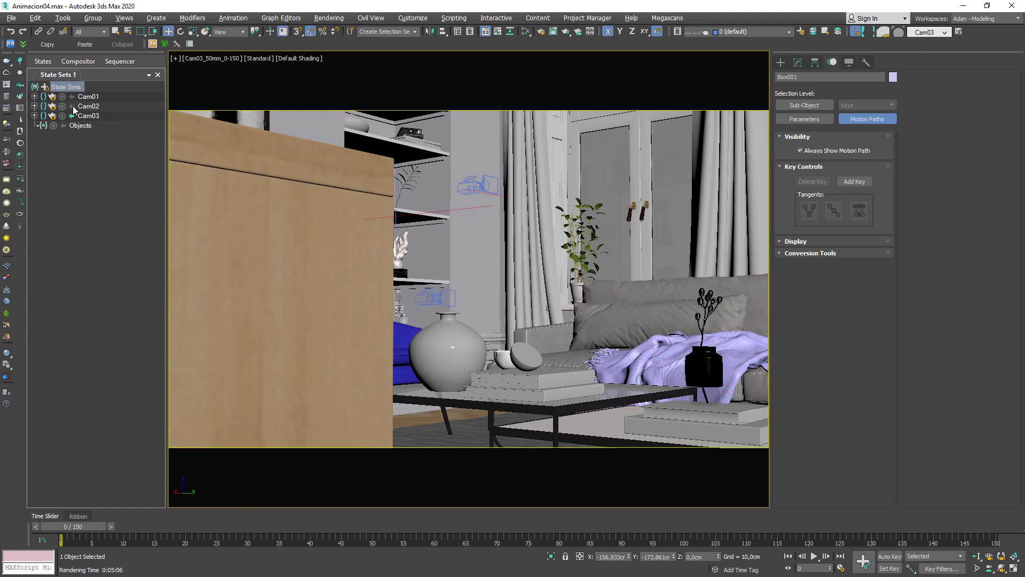
left_click(72, 107)
left_click(73, 97)
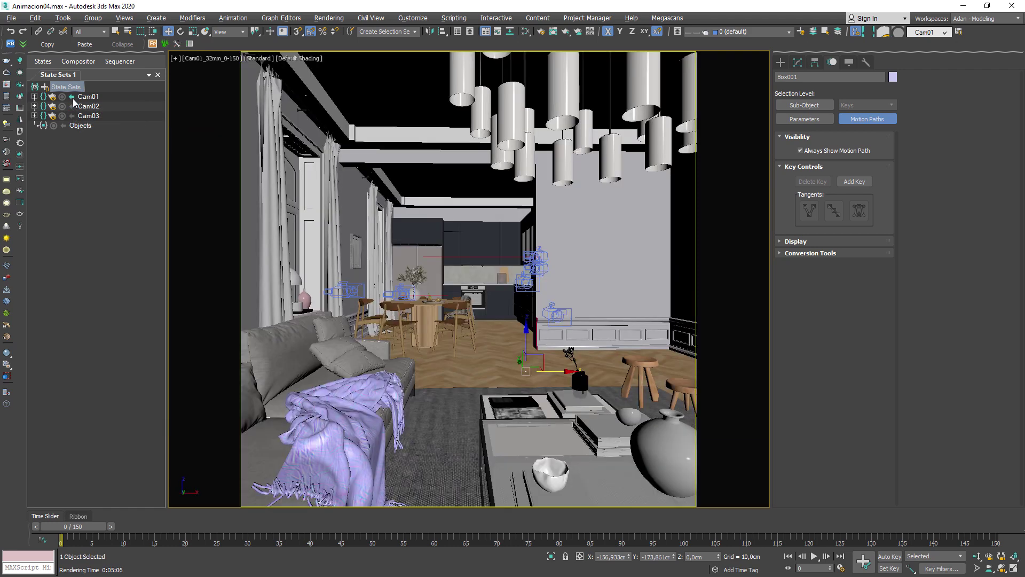
- Expand and collapse the Cam01 entry, and activate and select the Cam03 state
left_click(34, 97)
left_click(35, 97)
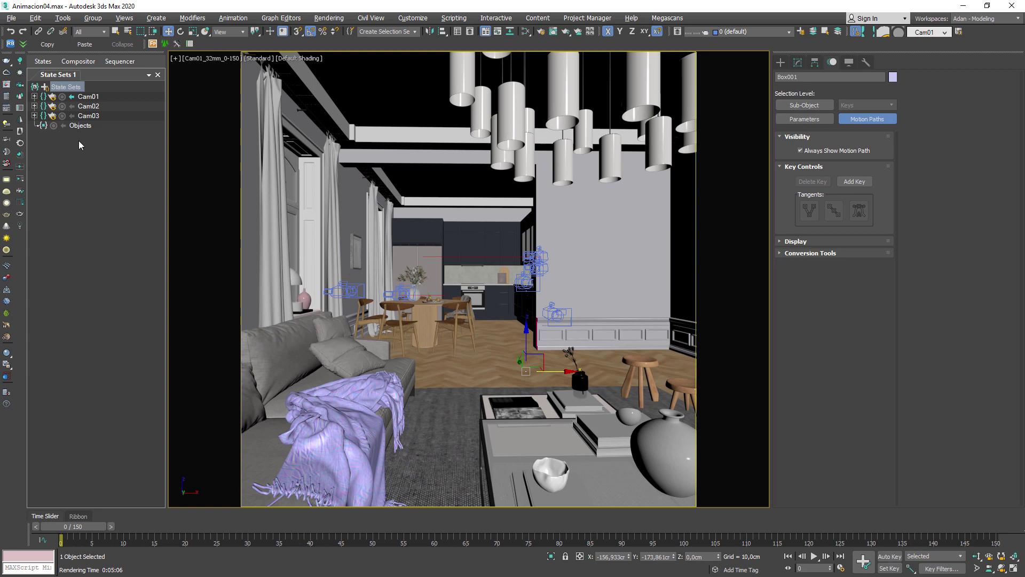
left_click(72, 116)
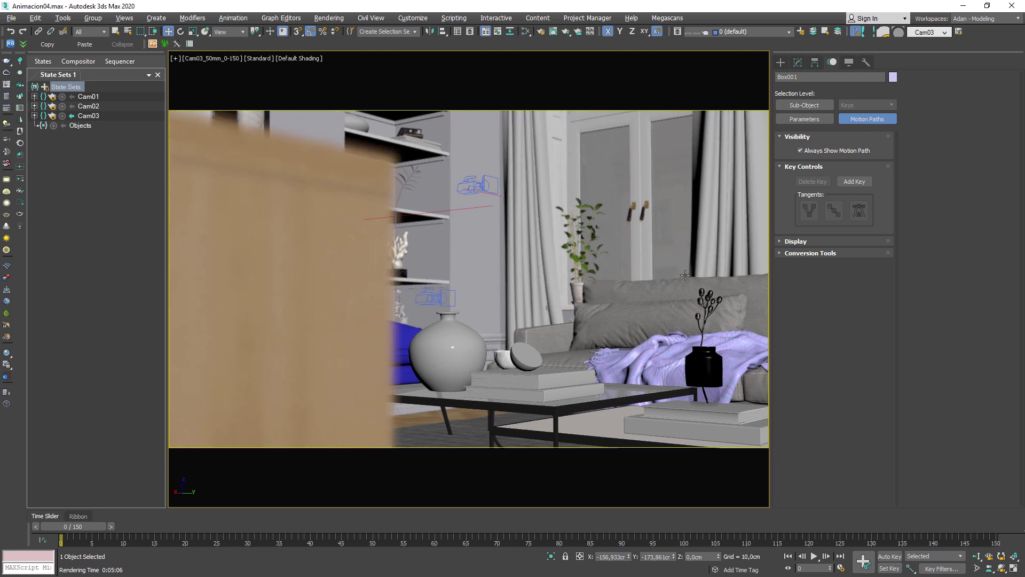
left_click(87, 116)
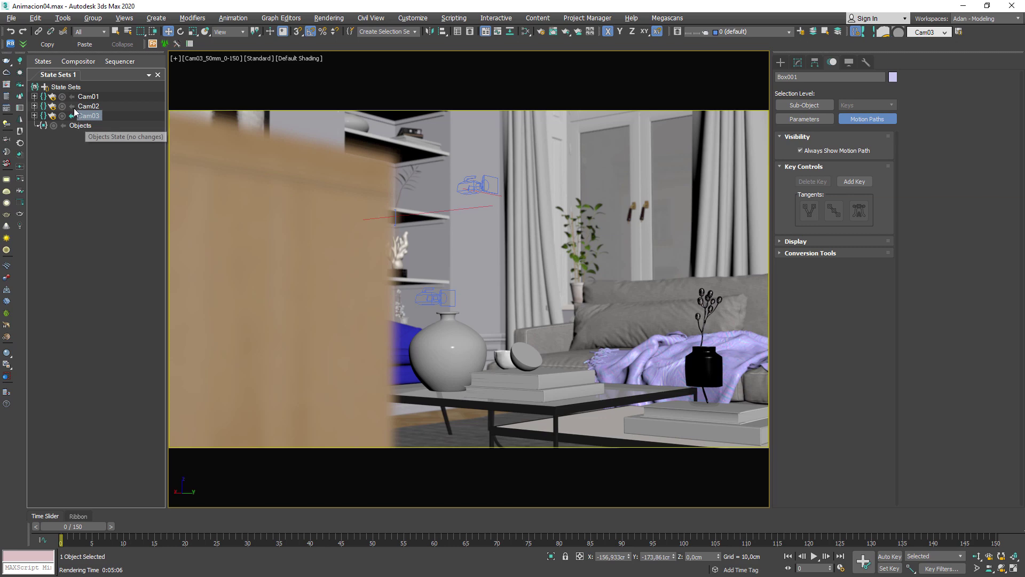
- Activate the Cam02, Cam01 and Cam03 states in turn to compare their camera views, and finish on Cam01
left_click(72, 106)
left_click(72, 97)
left_click(72, 106)
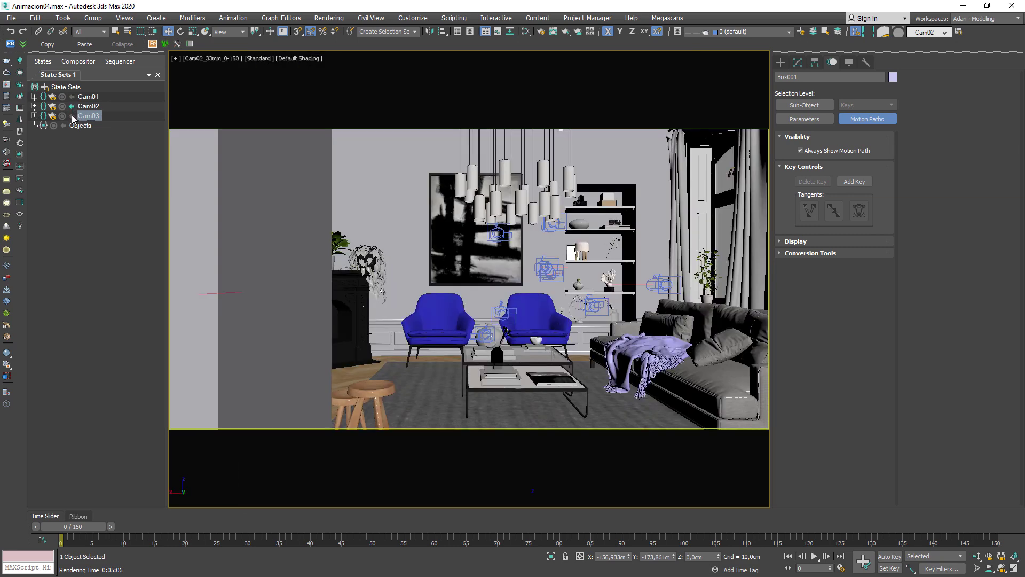
left_click(73, 116)
left_click(72, 97)
- Expand the Cam01 state to examine its recorded changes, select the State Sets root, and collapse Cam01 again
left_click(34, 96)
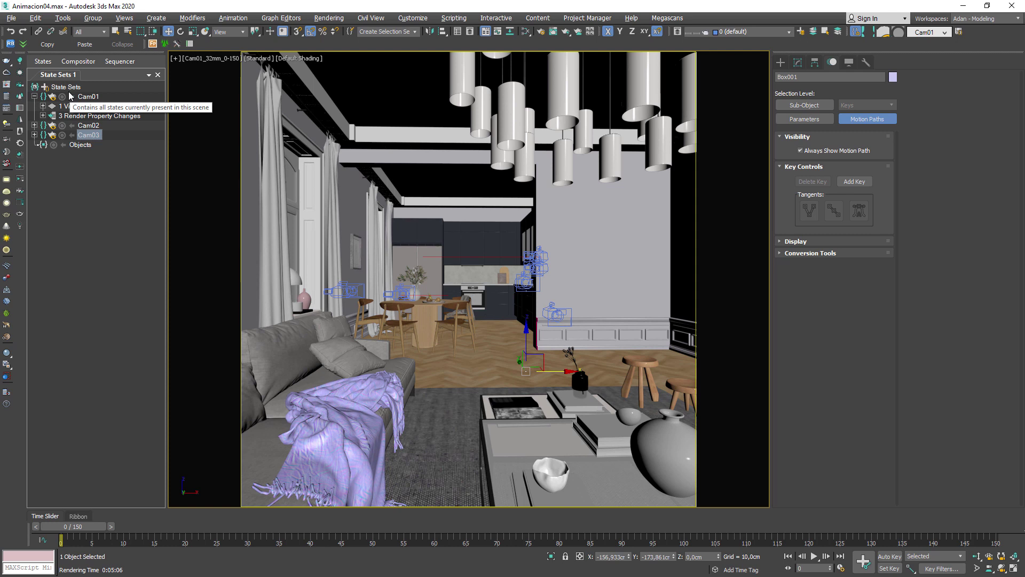
left_click(65, 86)
left_click(34, 97)
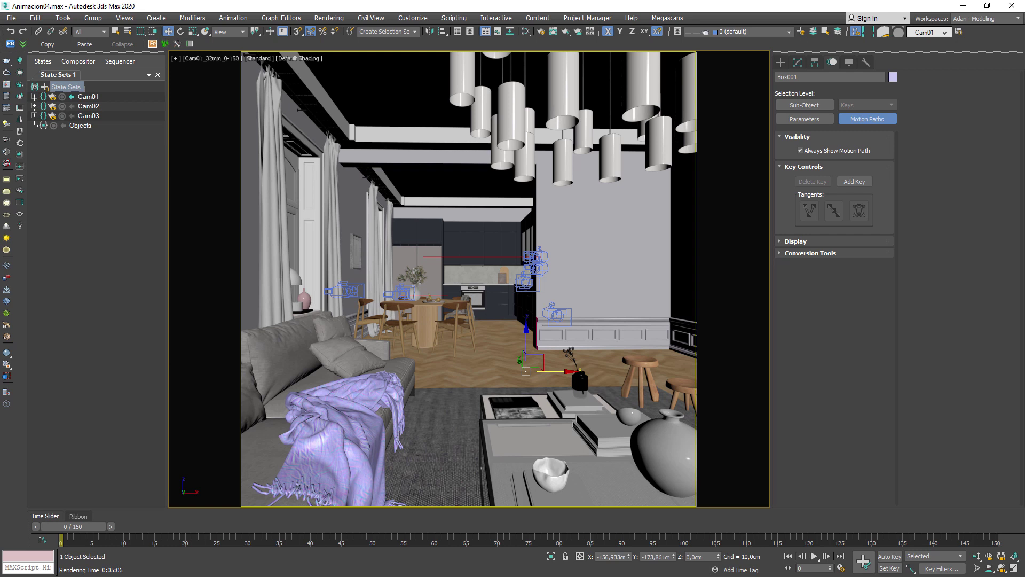
left_click(94, 118)
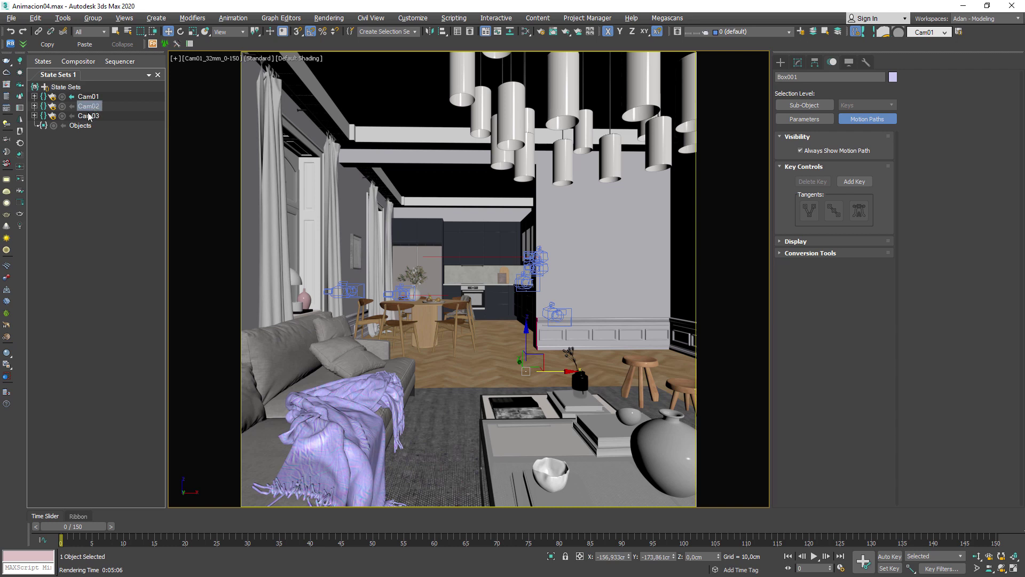
left_click(90, 98)
left_click(92, 107)
left_click(89, 99)
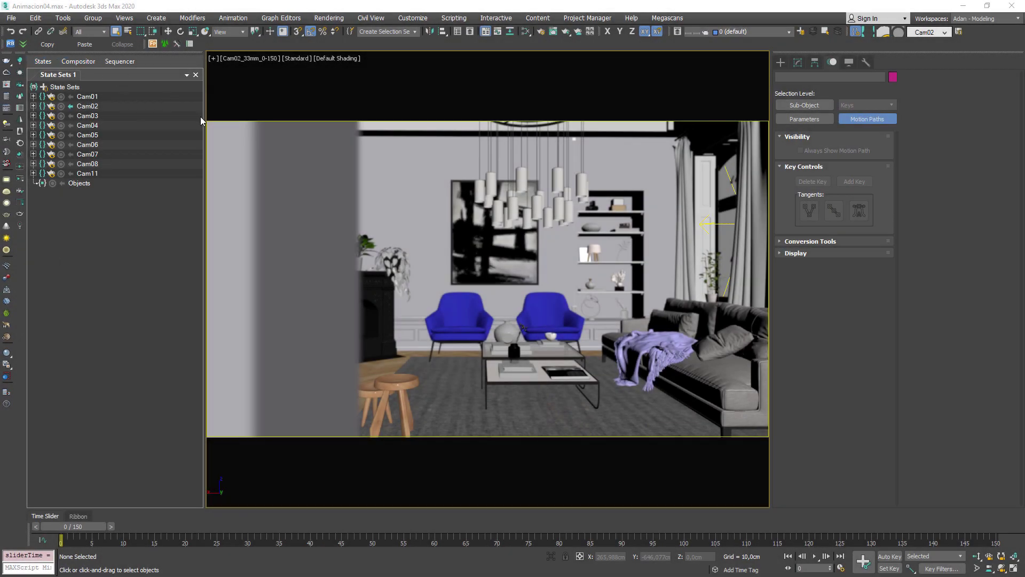
- Turn on Sequencer Mode for the state sets and widen the docked panel so the camera timeline fits
left_click_drag(206, 122, 189, 122)
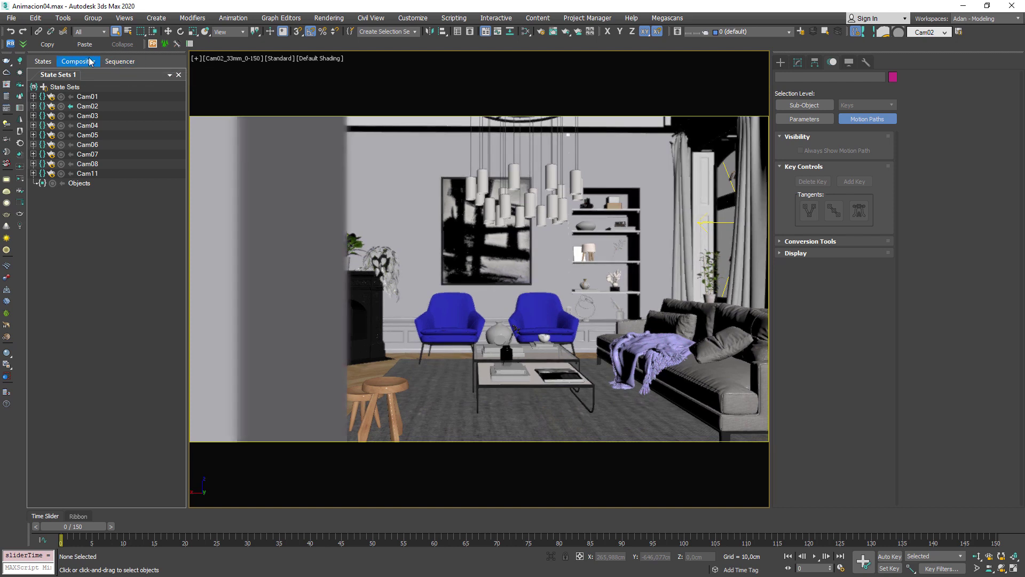
left_click(127, 61)
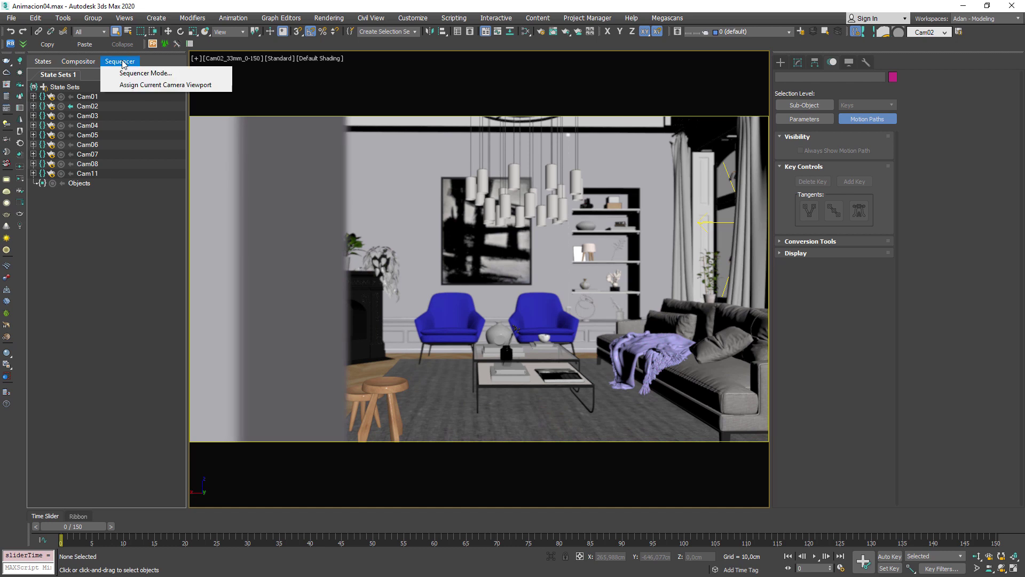
left_click(144, 77)
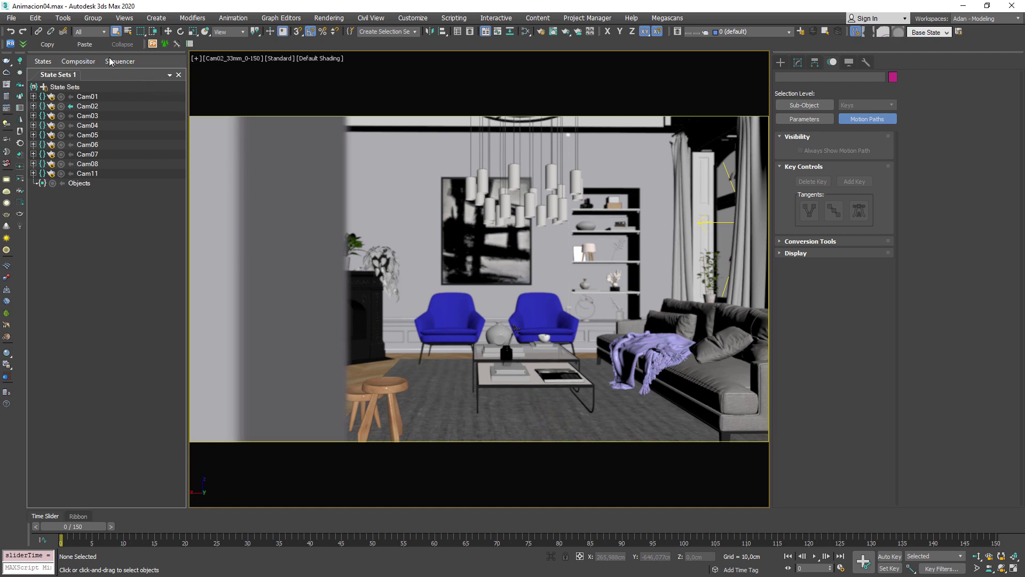
left_click_drag(191, 117, 323, 127)
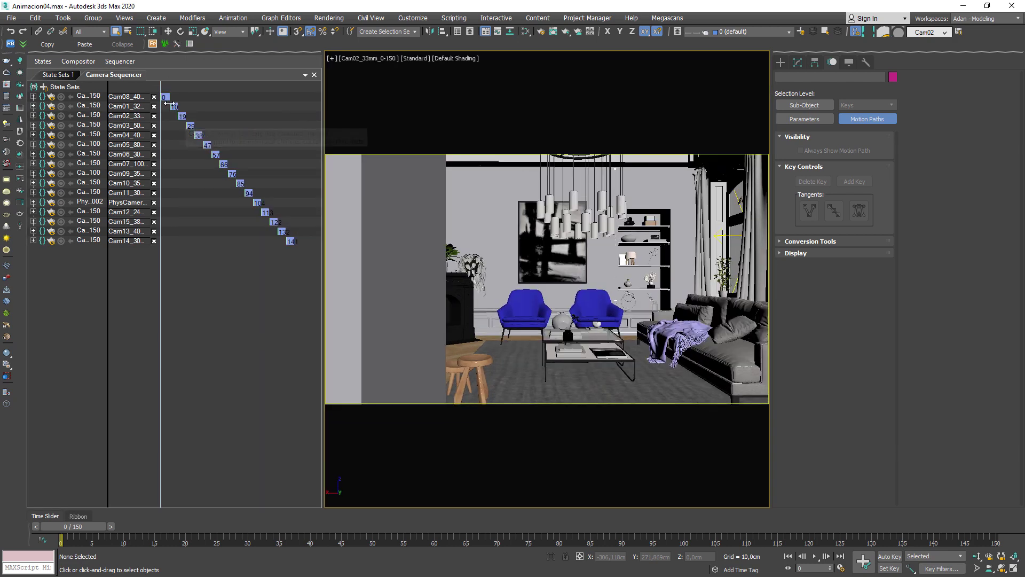
- Scrub the animation to preview the sequenced cameras, return to frame 0, and inspect the commands available for the State Sets root
left_click_drag(80, 527, 60, 541)
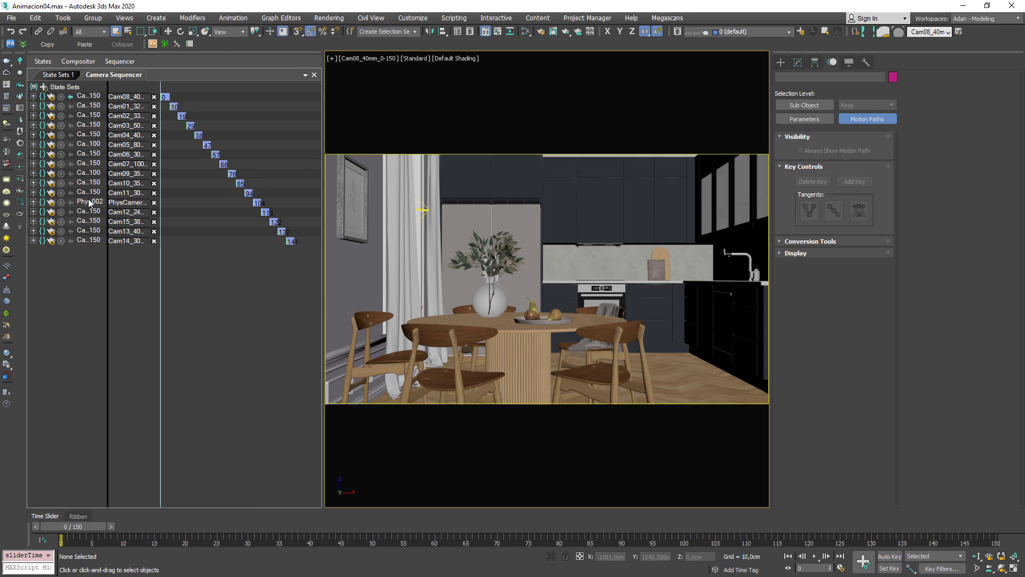
right_click(73, 88)
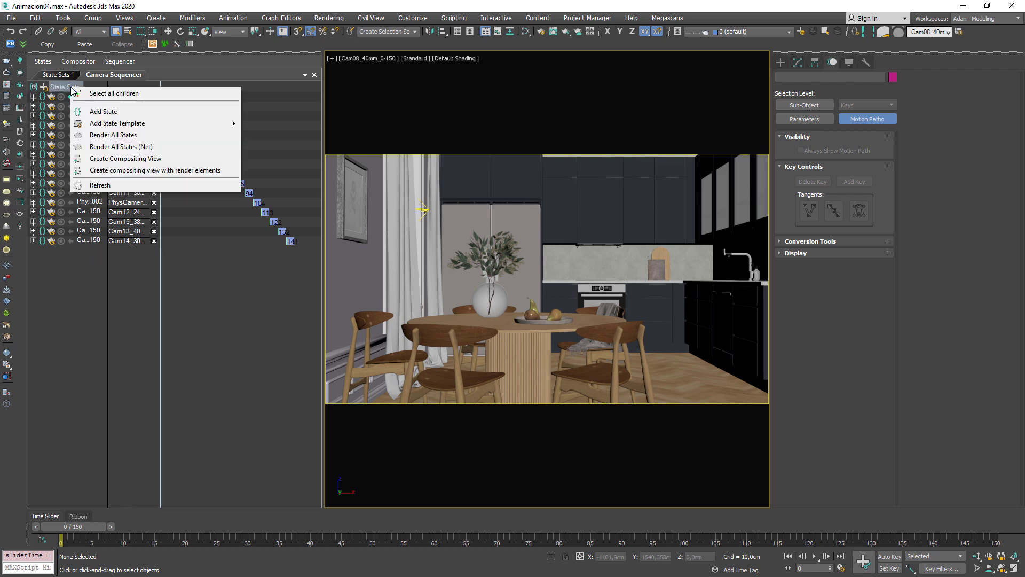
left_click(237, 313)
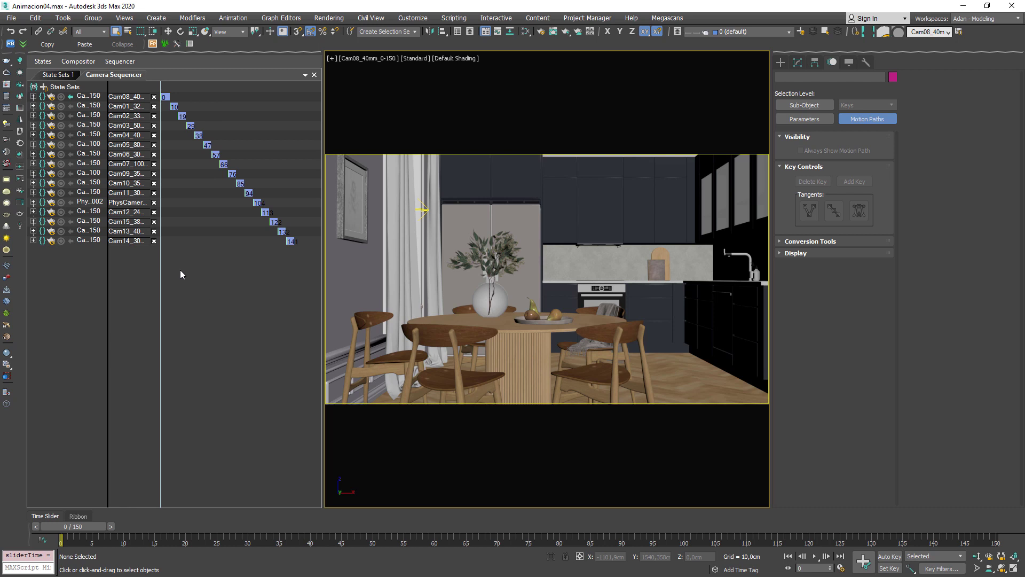
- Return to the State Sets 1 list and activate the states Cam01 through Cam05 in turn to view their cameras
left_click(58, 75)
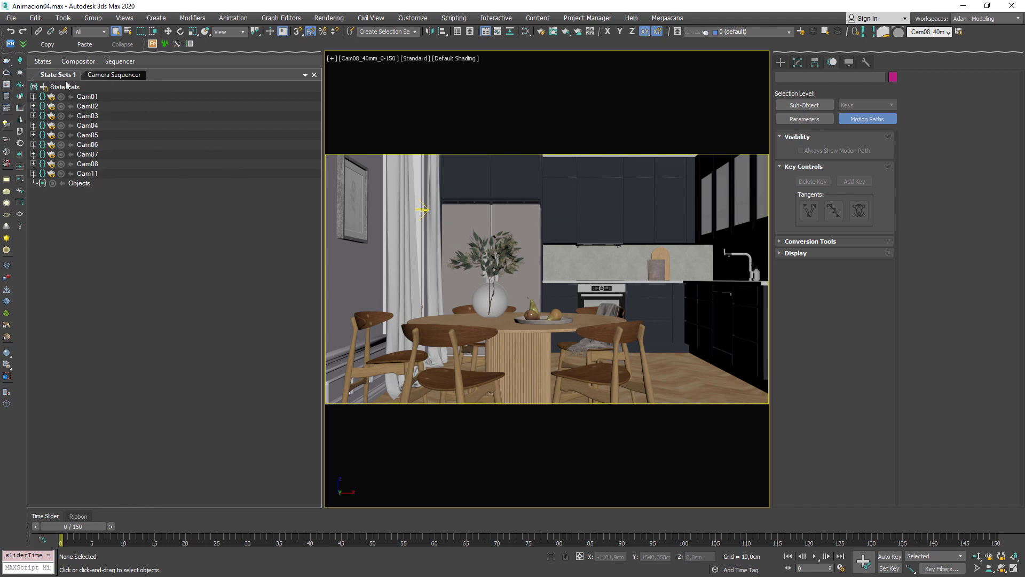
left_click(71, 97)
left_click(72, 106)
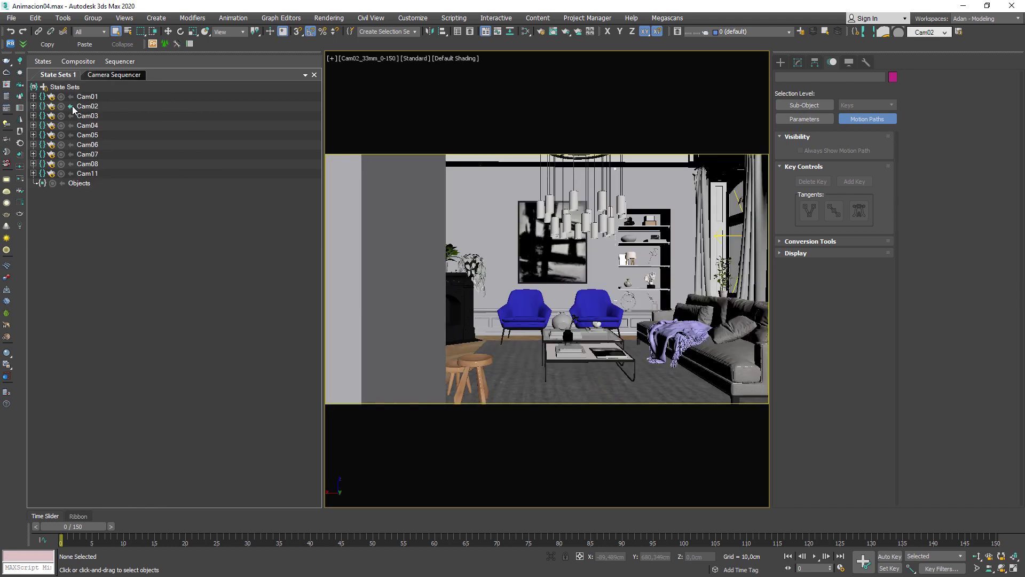
left_click(71, 115)
left_click(71, 125)
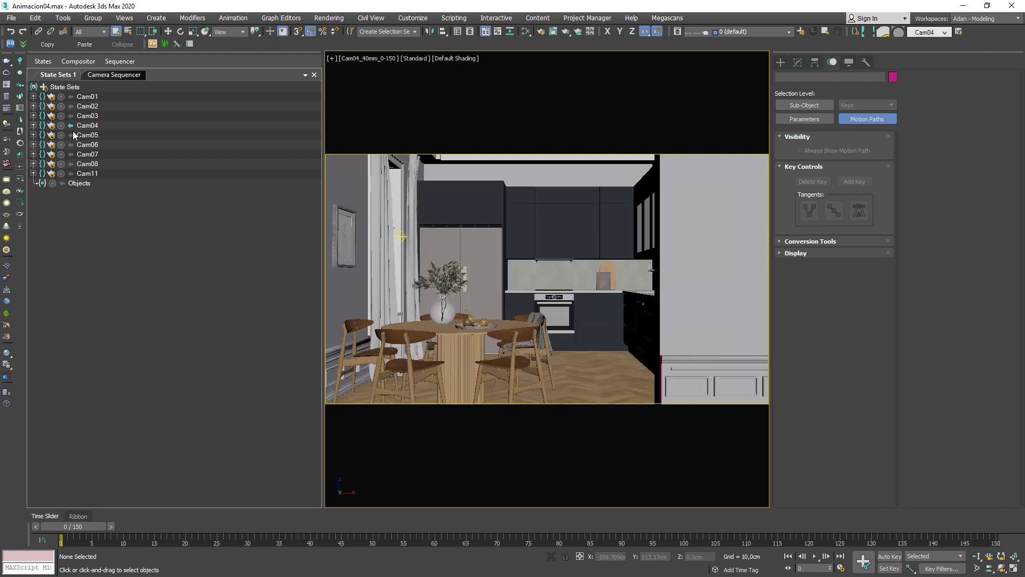
left_click(71, 135)
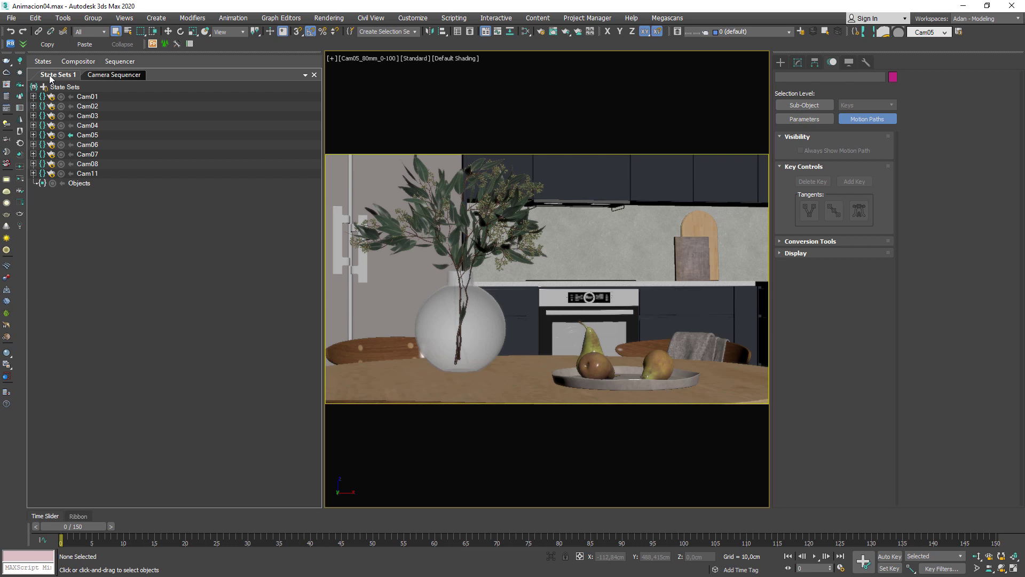
- Compare the Camera Sequencer list with the State Sets 1 list, and finish on the Camera Sequencer
left_click(107, 78)
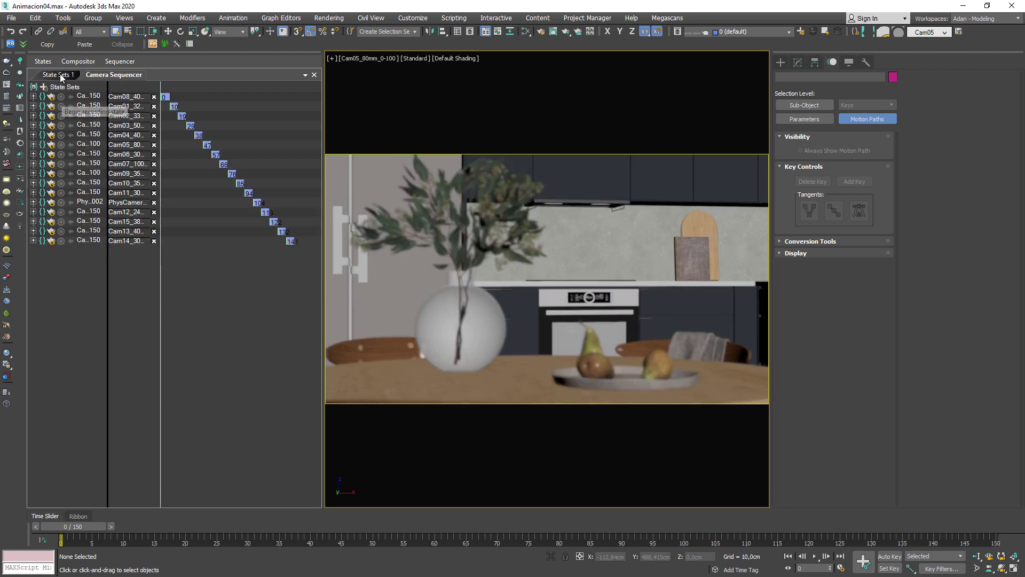
left_click(61, 75)
left_click(115, 75)
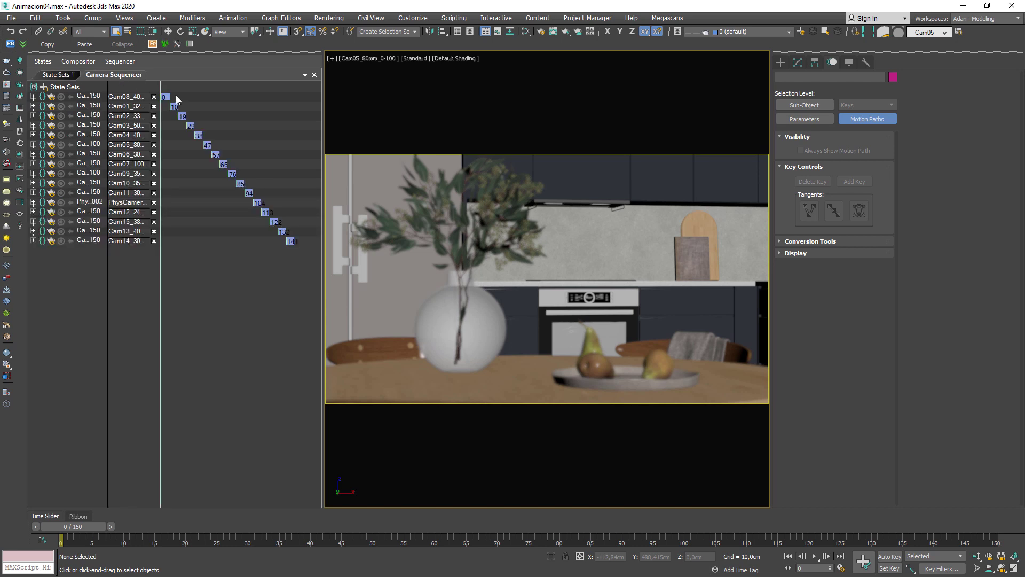